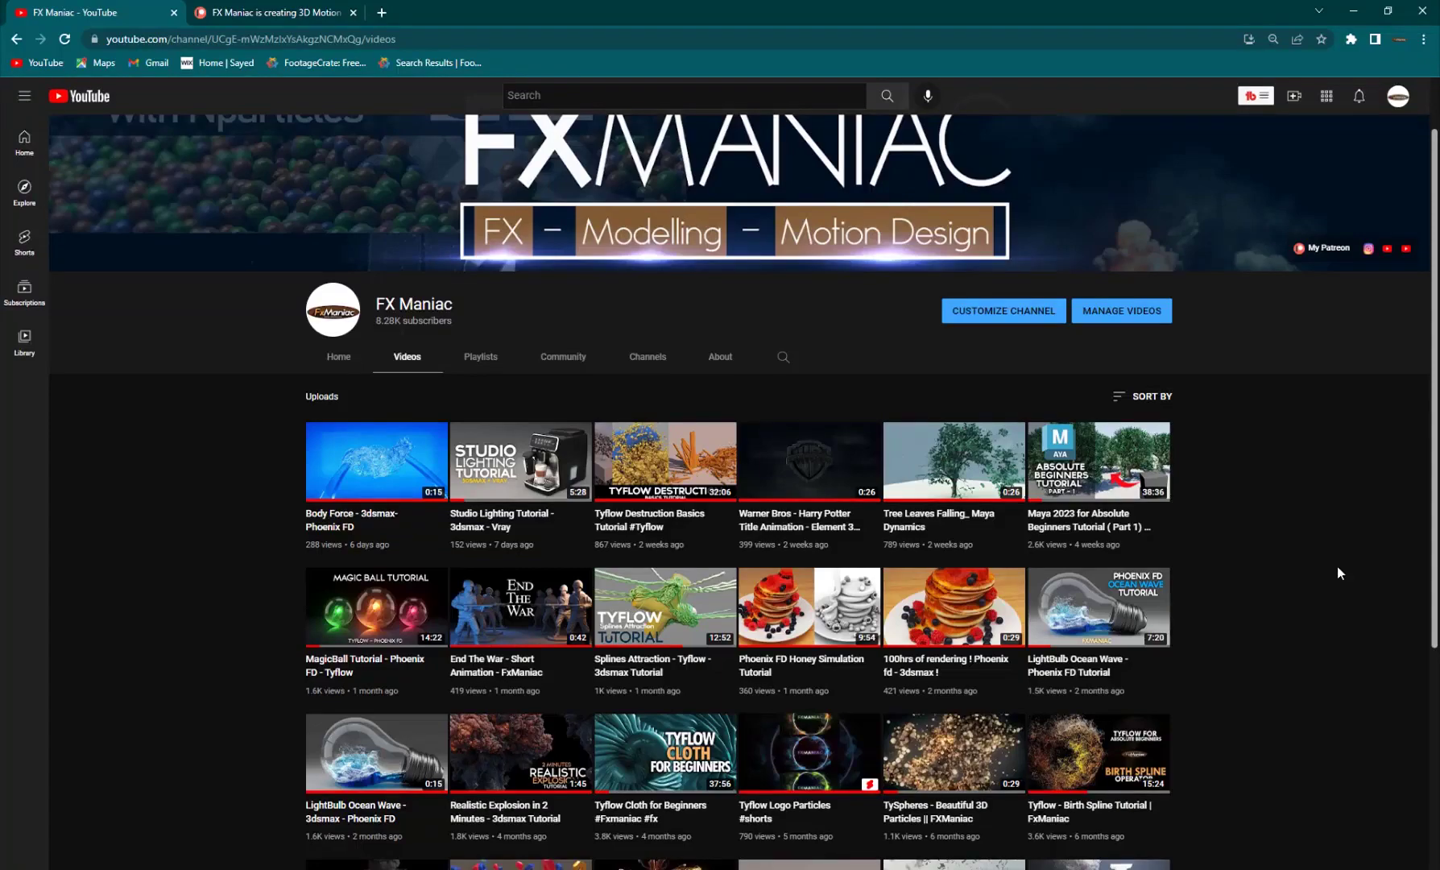
scroll(1250, 573, "down", 3)
scroll(1250, 570, "up", 4)
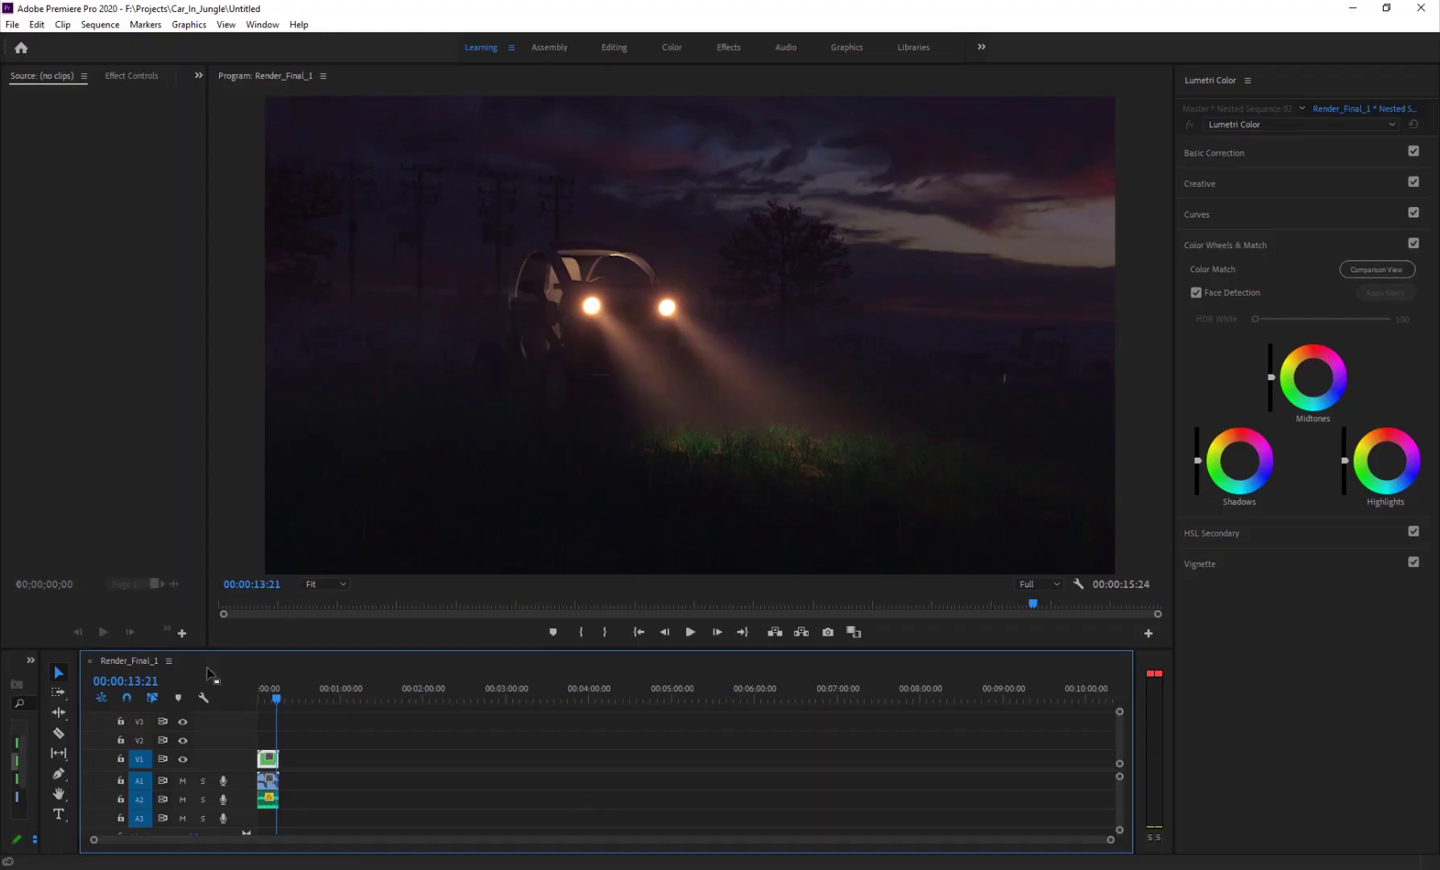
Switch to Premiere Pro, play the Render_Final_1 sequence from its beginning and scrub to the shot with the headlights on
left_click(260, 693)
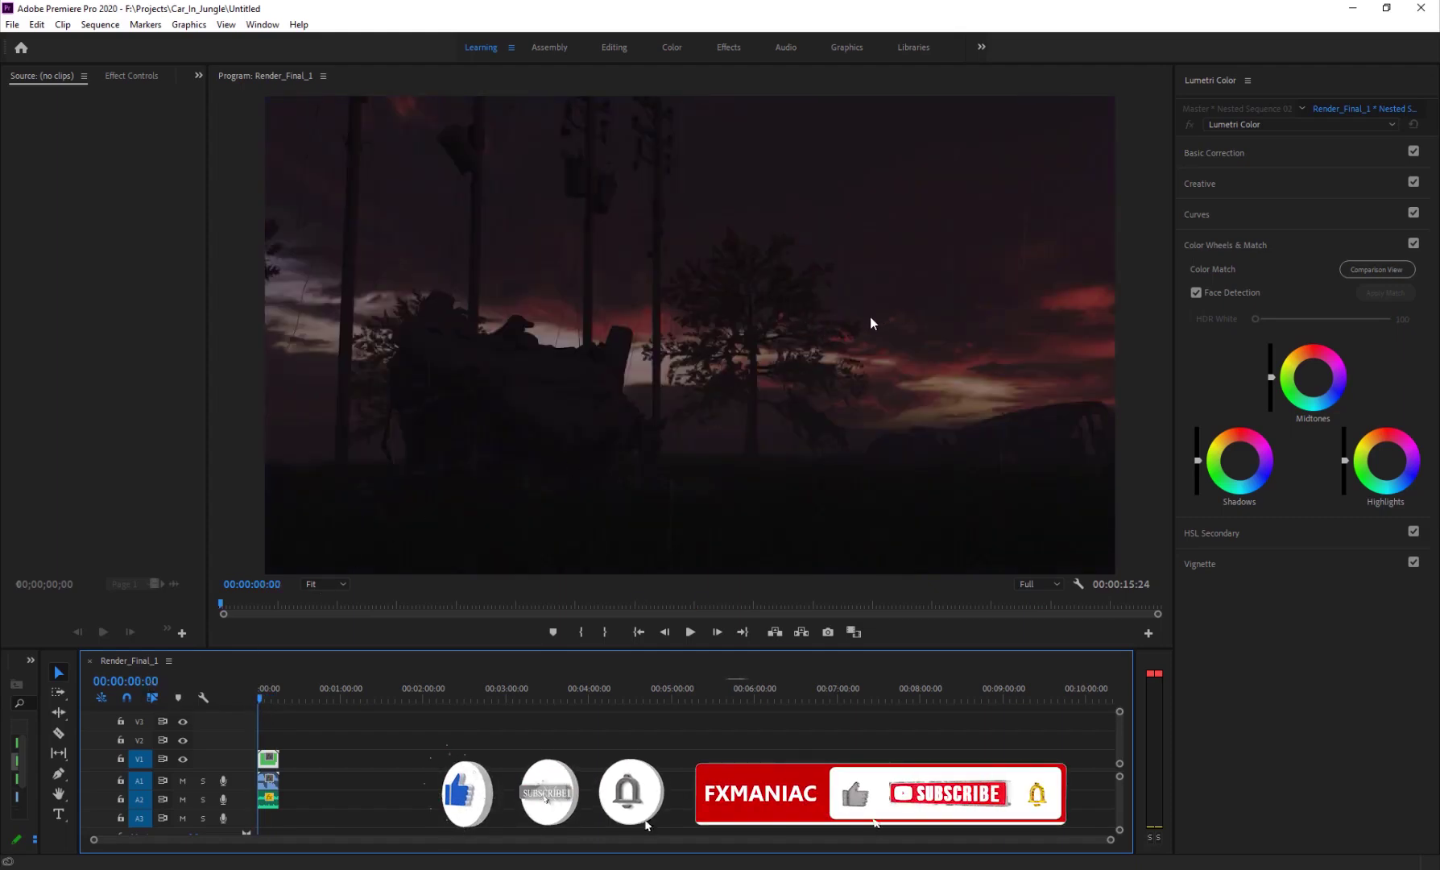
key("space")
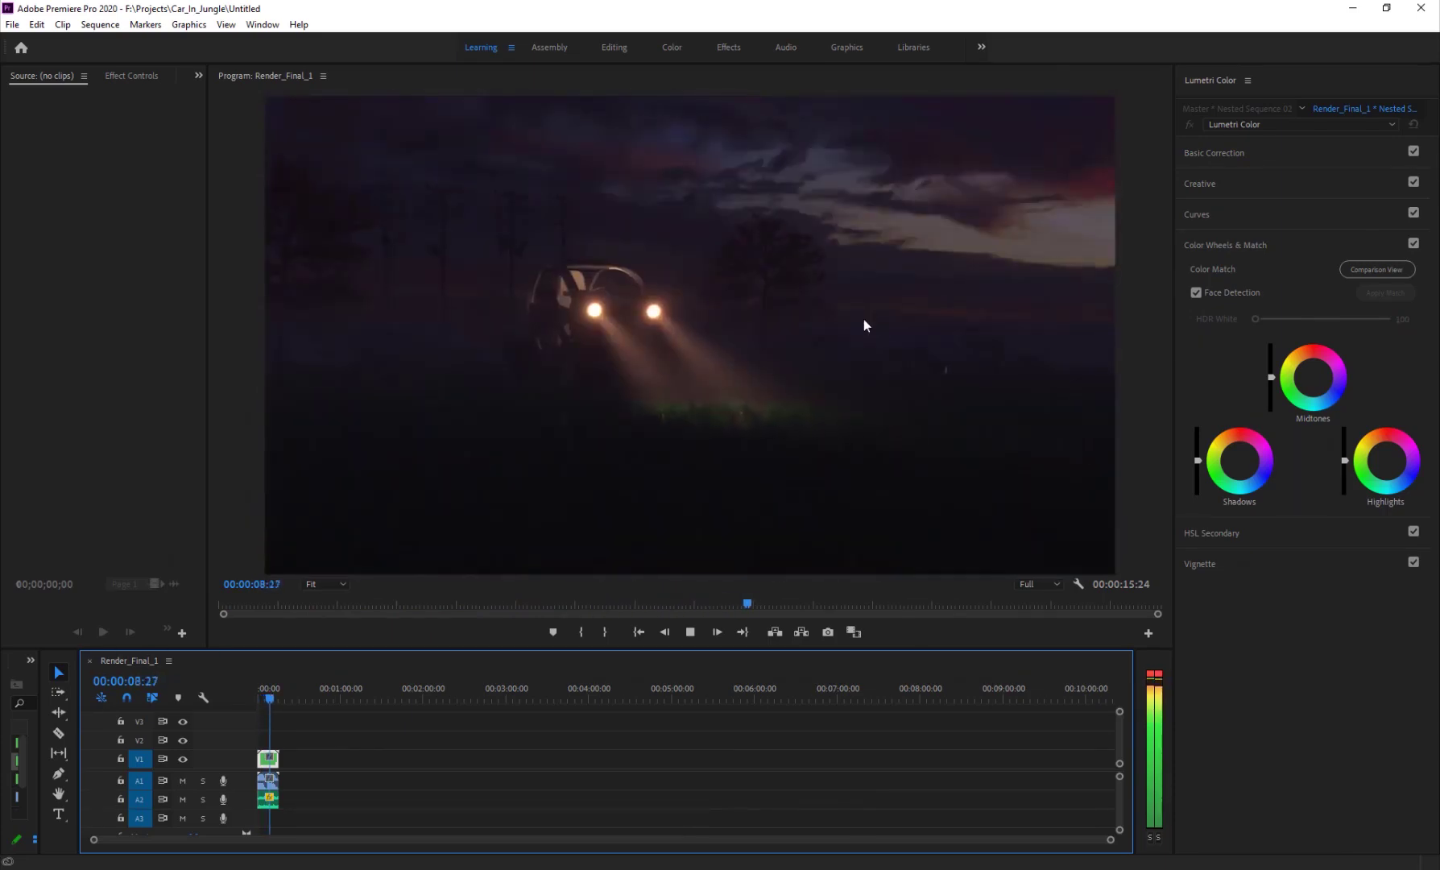
mouse_move(271, 699)
left_mouse_down()
mouse_move(289, 674)
mouse_move(271, 700)
mouse_move(350, 707)
mouse_move(254, 714)
mouse_move(273, 717)
left_mouse_up()
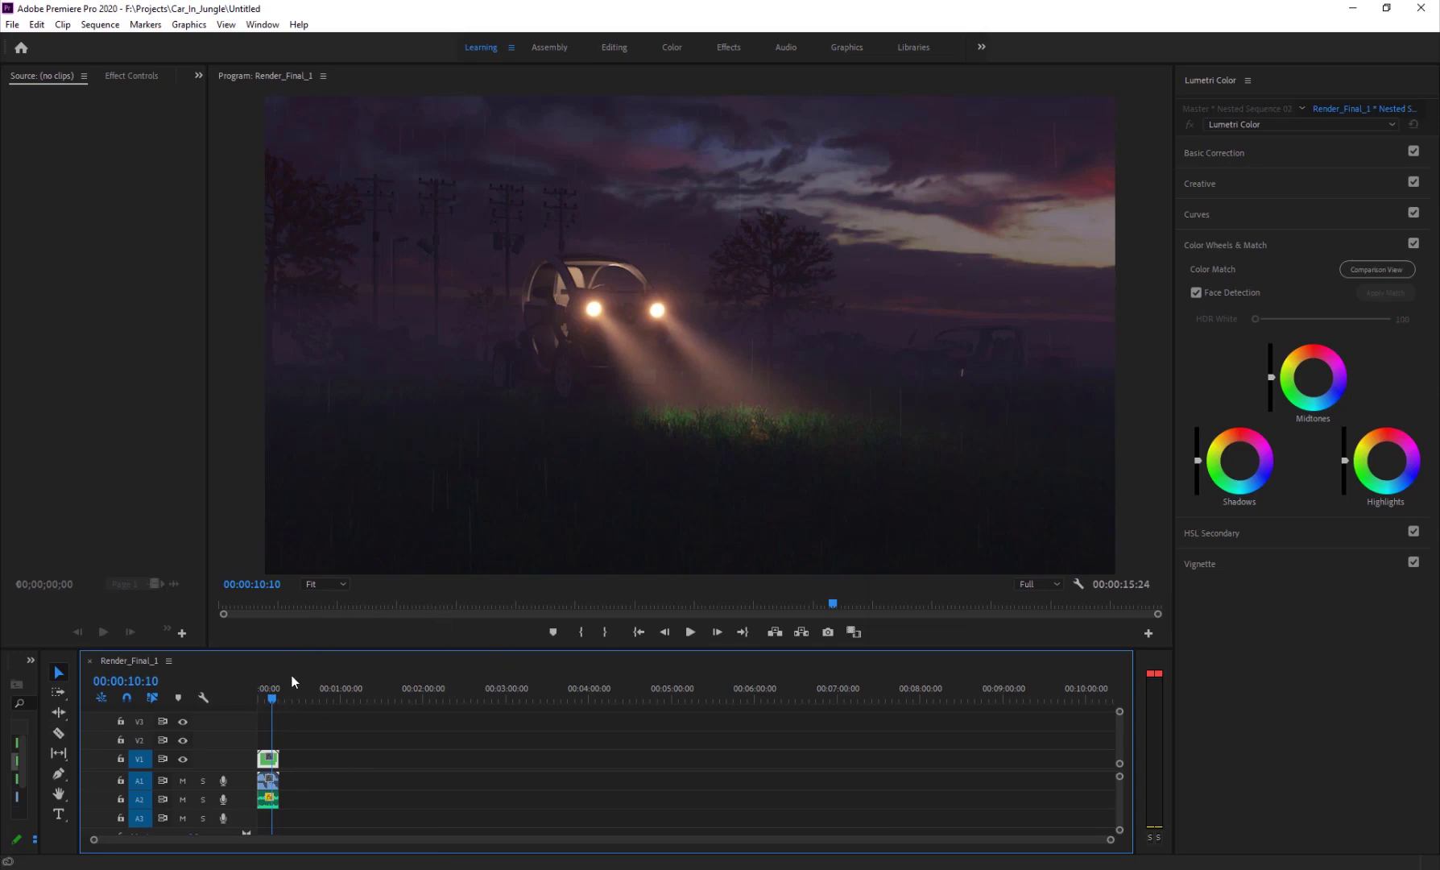
left_click(272, 702)
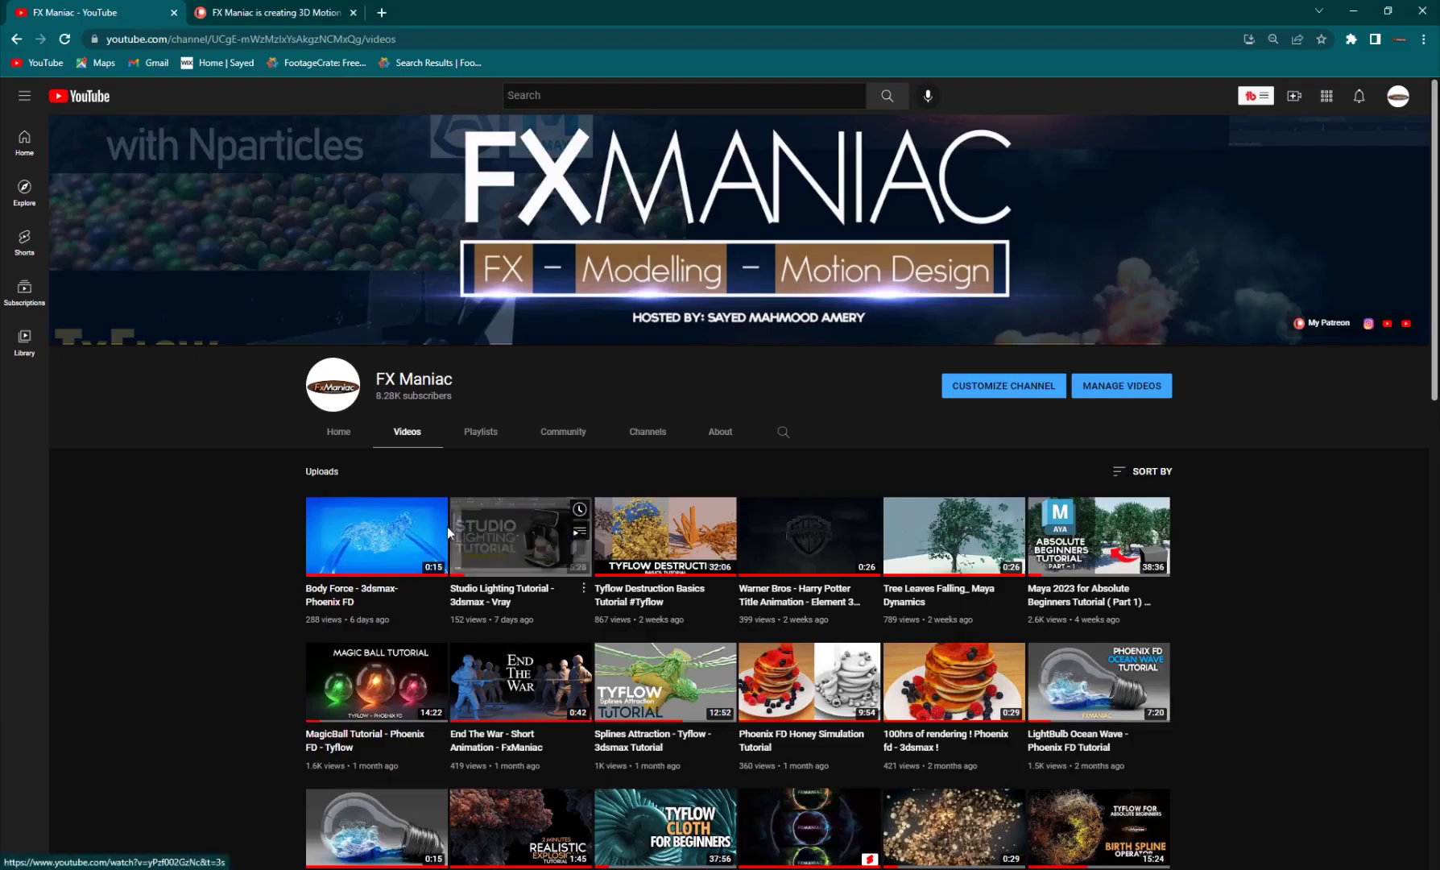
Switch to the browser and look through the FX Maniac channel's uploads and the membership levels on its Patreon page
scroll(441, 548, "down", 3)
scroll(434, 322, "up", 3)
mouse_move(697, 461)
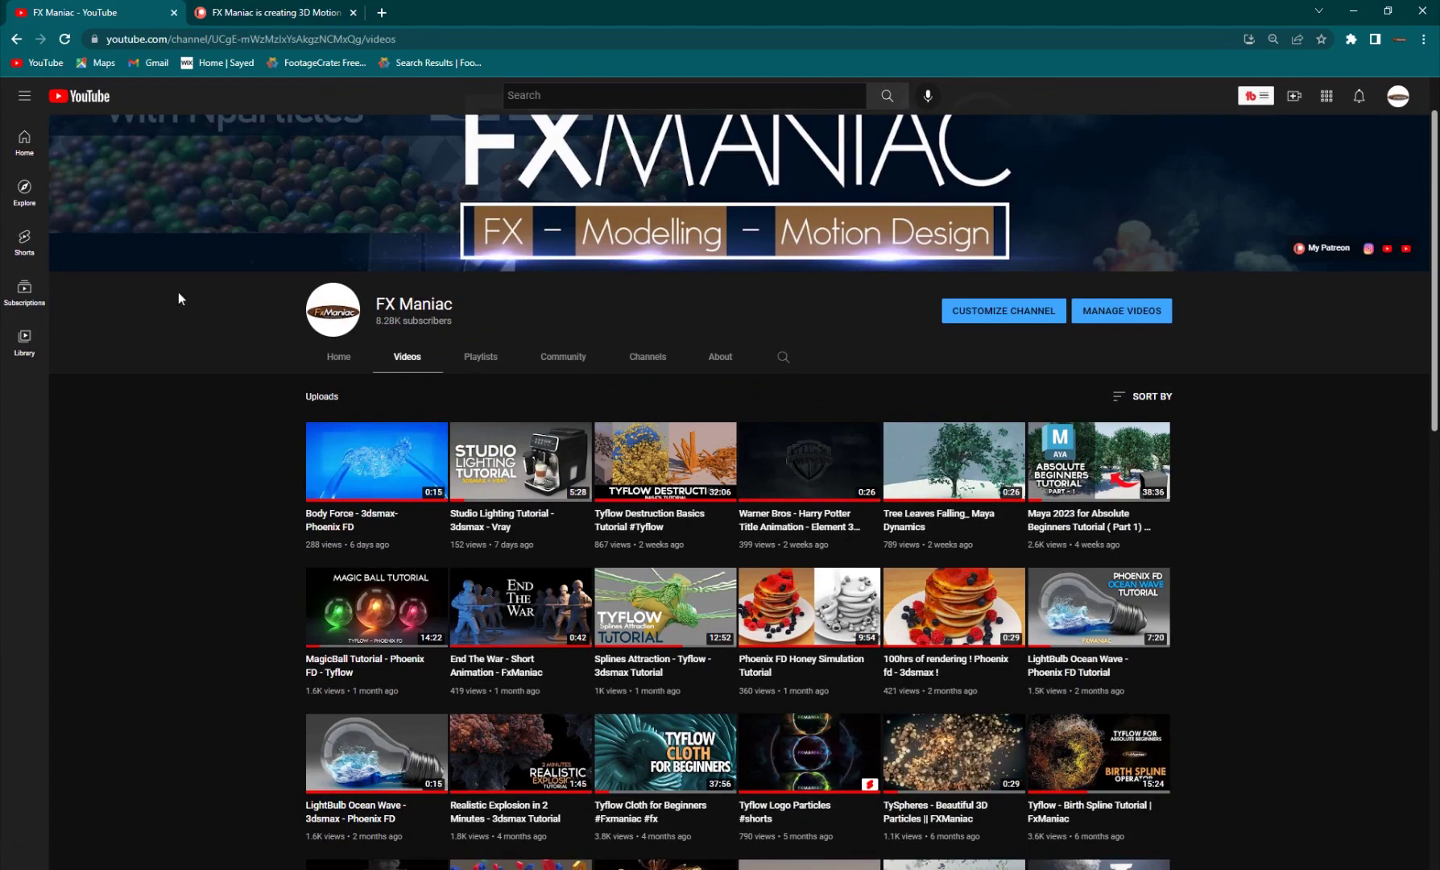
left_click(268, 9)
scroll(567, 535, "down", 5)
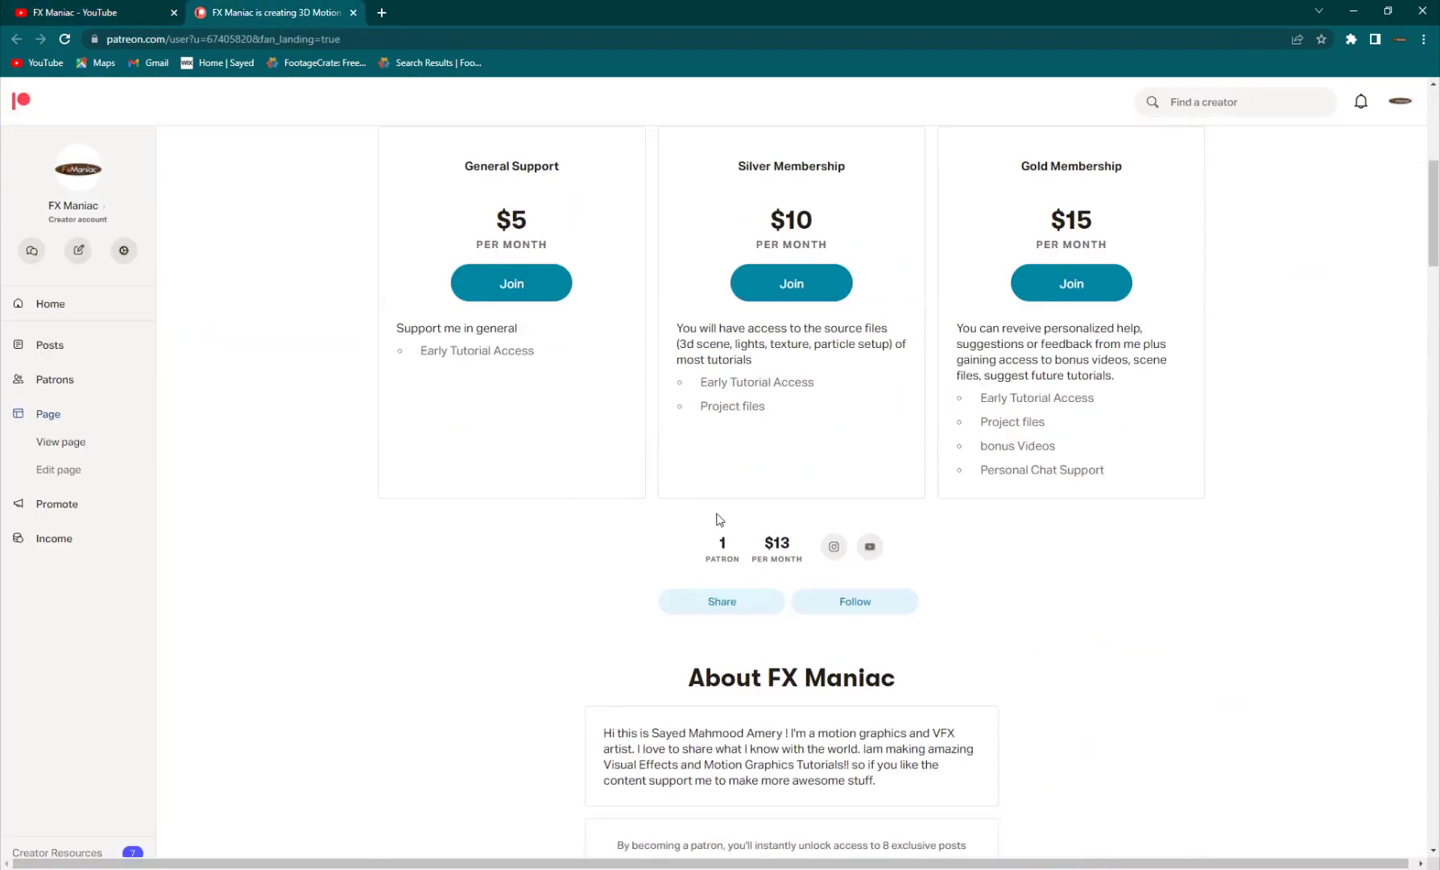
scroll(545, 521, "up", 7)
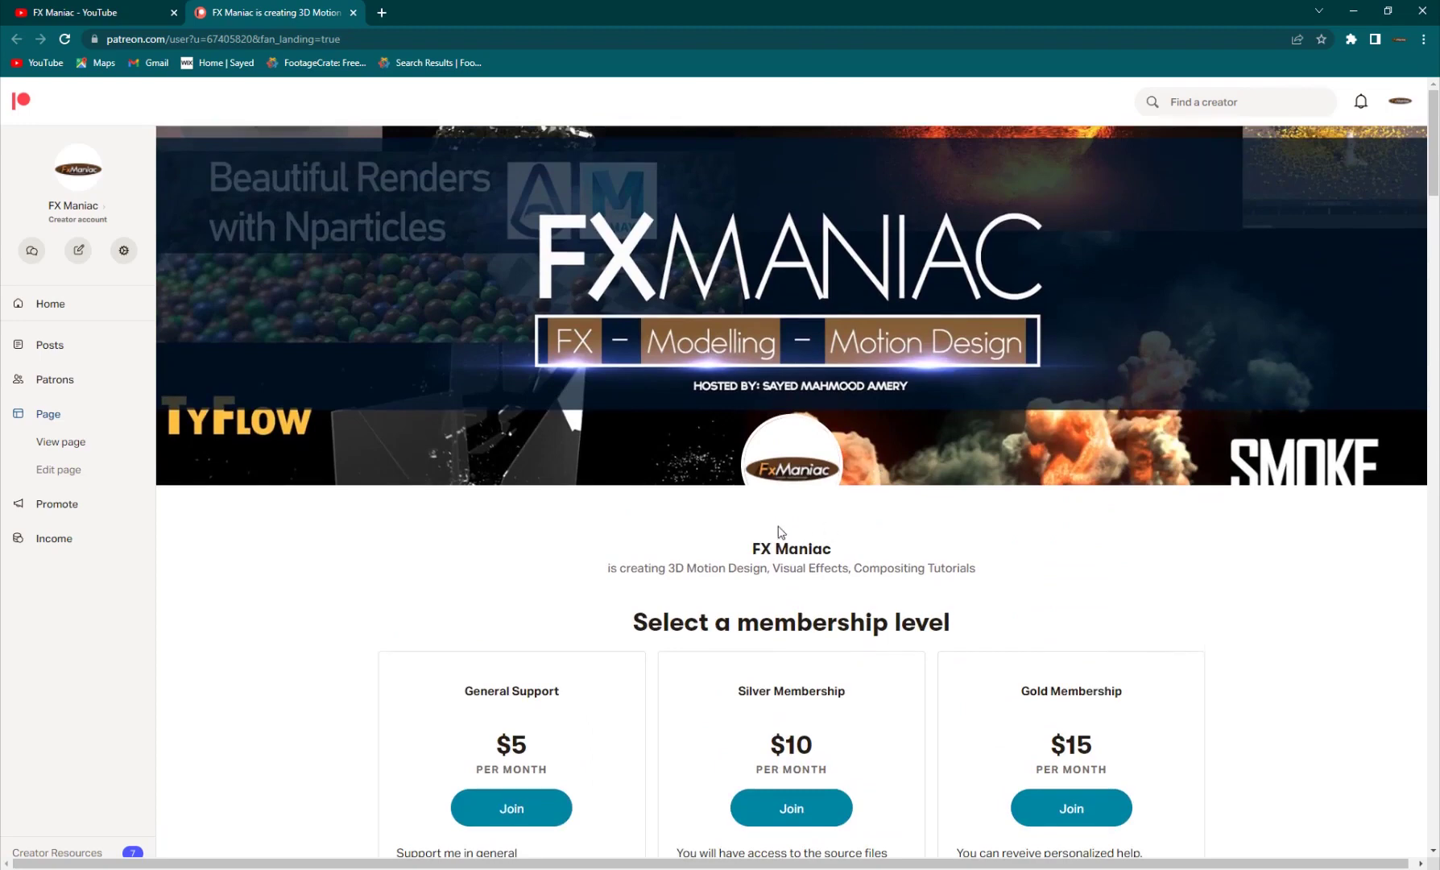
scroll(779, 531, "down", 2)
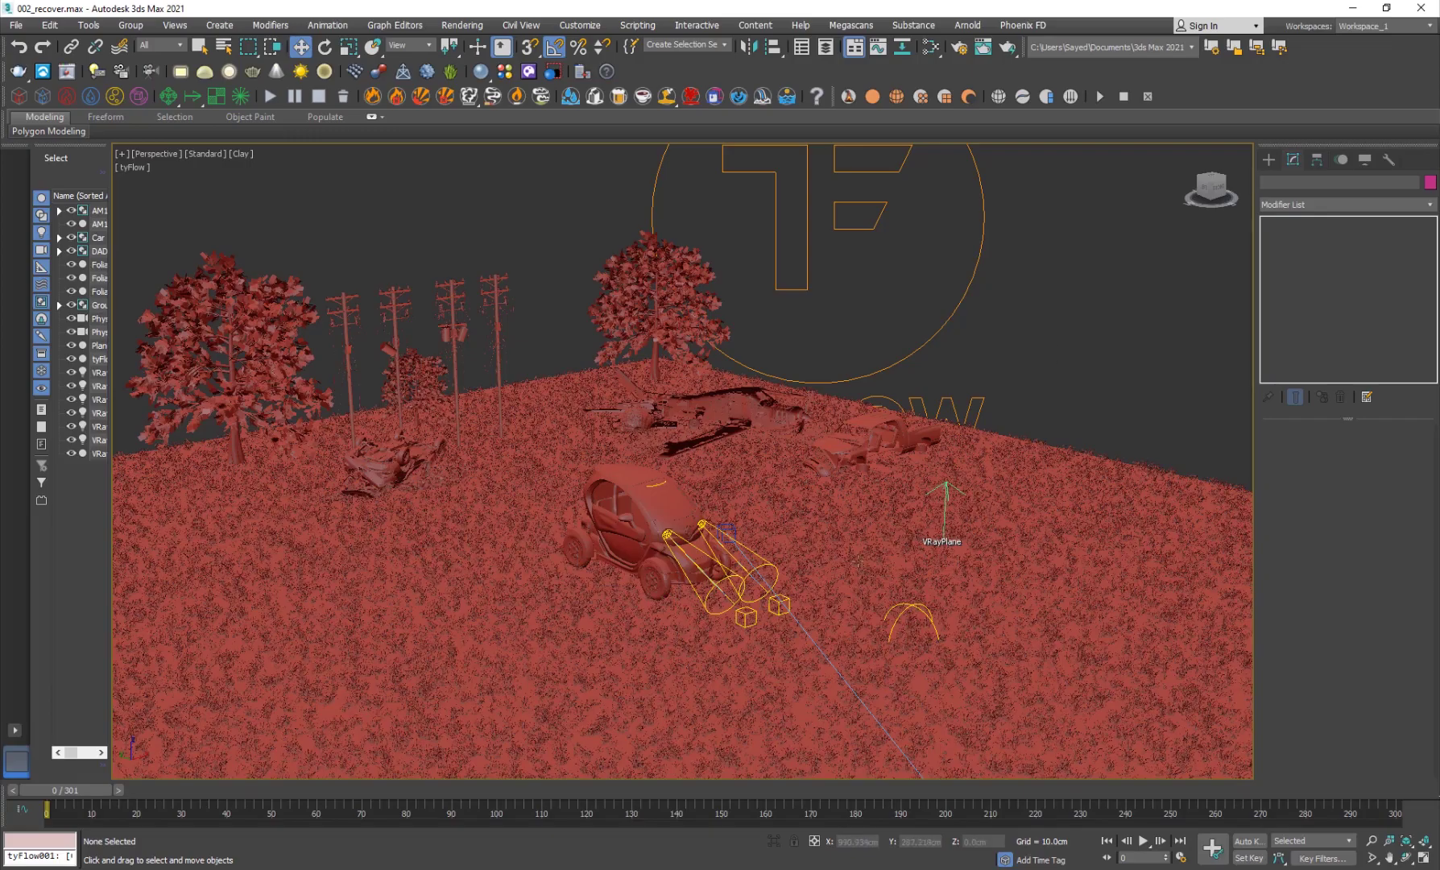
Switch to 3ds Max and change the perspective viewport from Clay to Default Shading
middle_click_drag(858, 562, 814, 555, "alt")
scroll(598, 472, "up", 6)
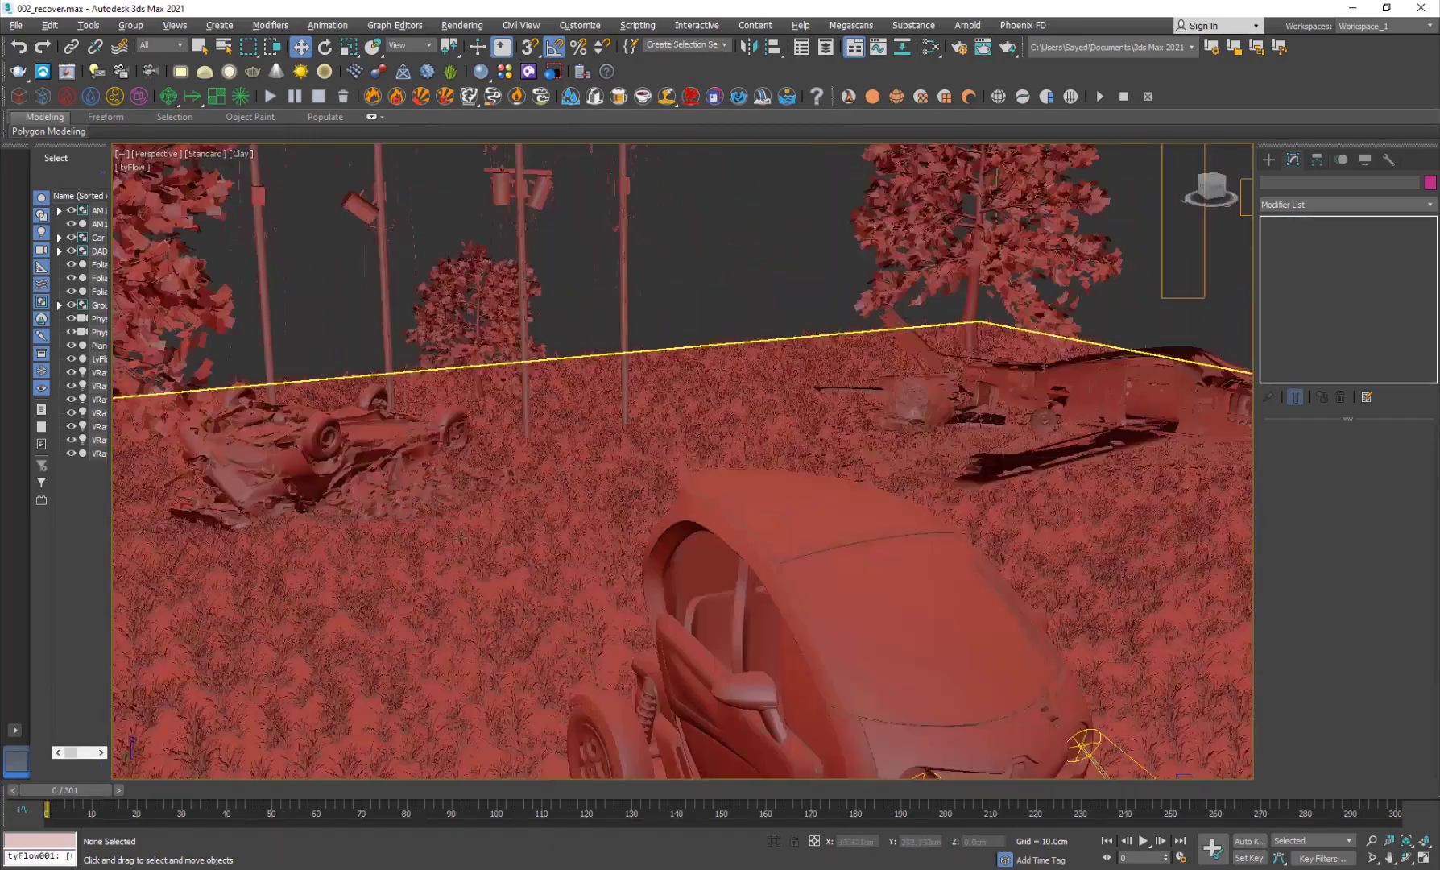
middle_click_drag(515, 475, 494, 513, "alt")
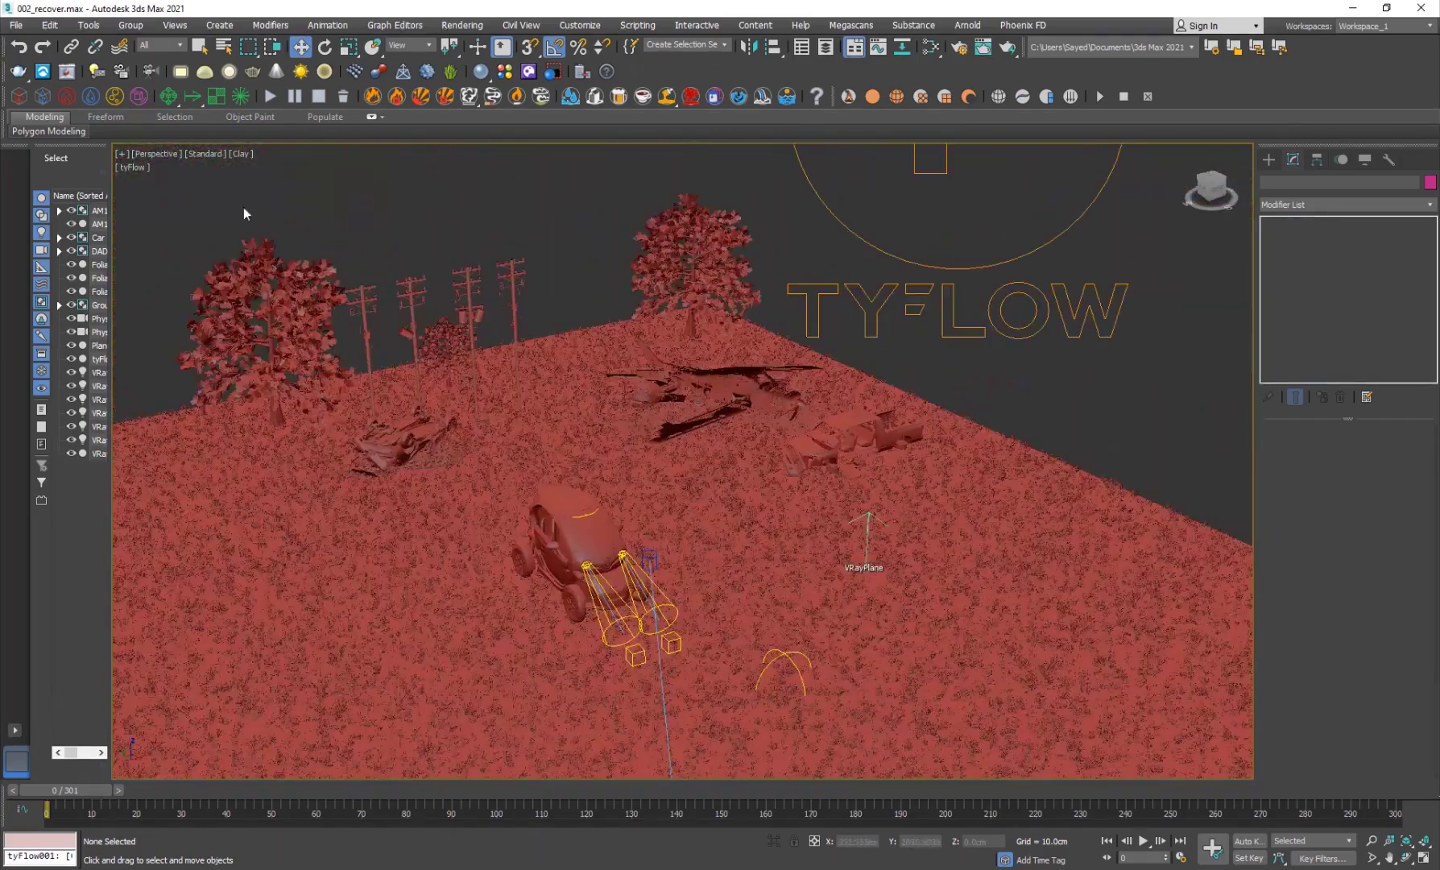
left_click(245, 153)
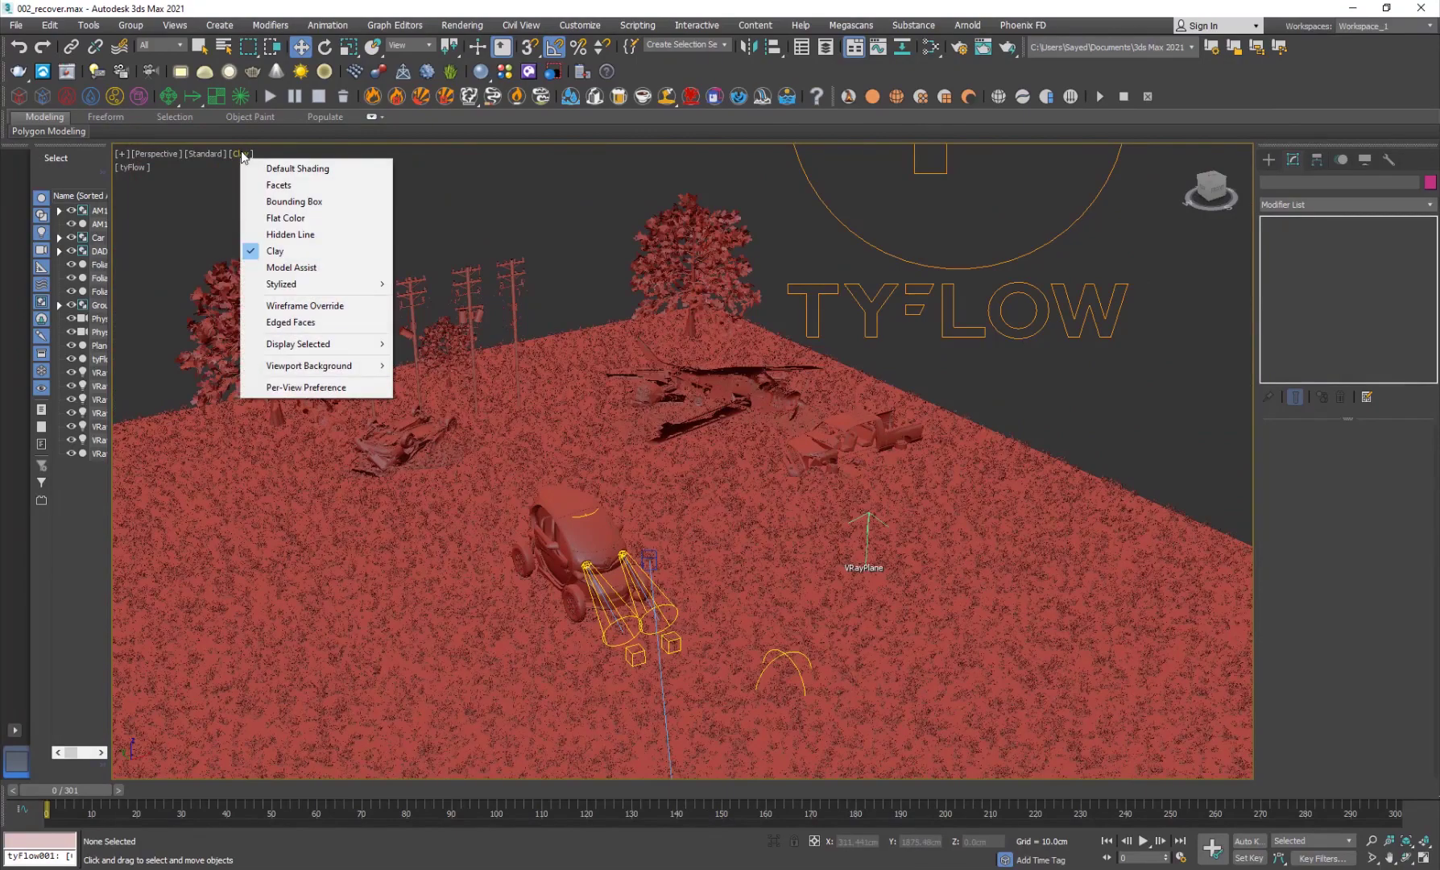
left_click(290, 166)
Select the small white car and examine its body, interior and headlights up close
middle_click_drag(556, 531, 533, 493, "alt")
left_click(607, 468)
key("z")
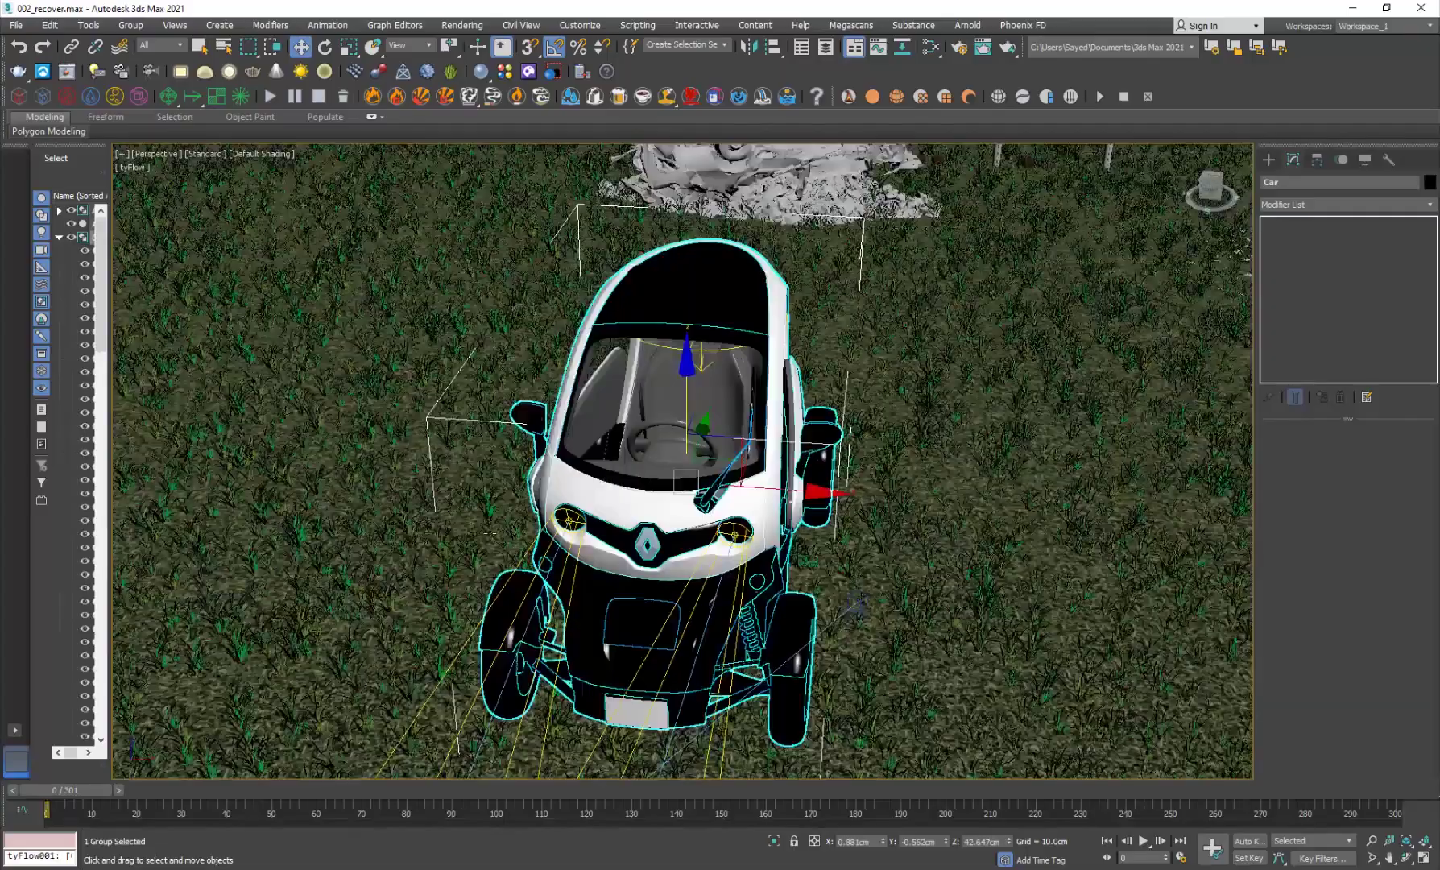
middle_click_drag(526, 564, 568, 556, "alt")
scroll(620, 444, "up", 5)
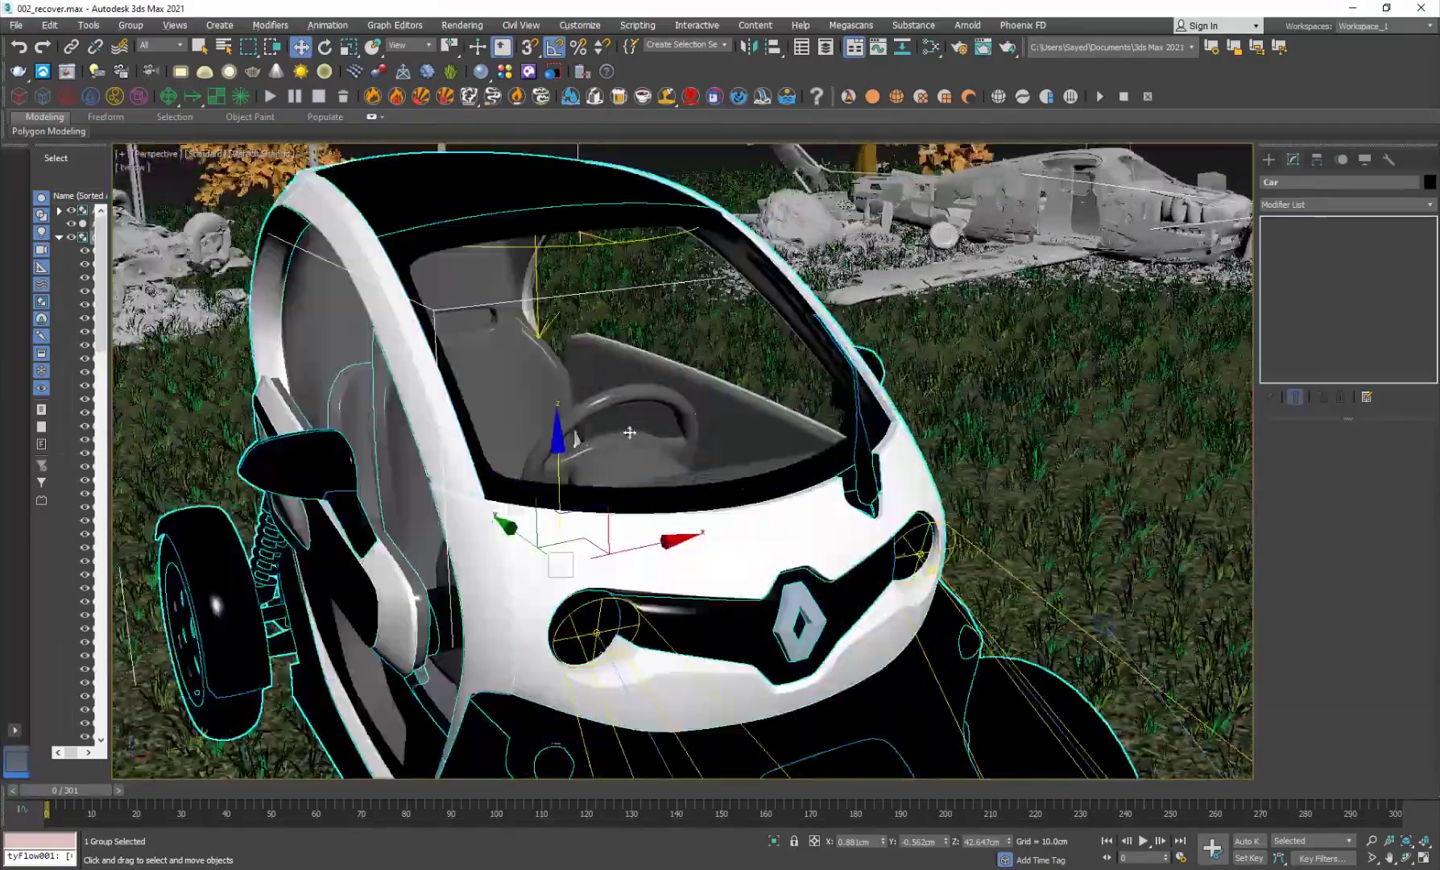
middle_click_drag(620, 443, 492, 594, "alt")
scroll(482, 612, "down", 6)
middle_click_drag(559, 516, 652, 453, "alt")
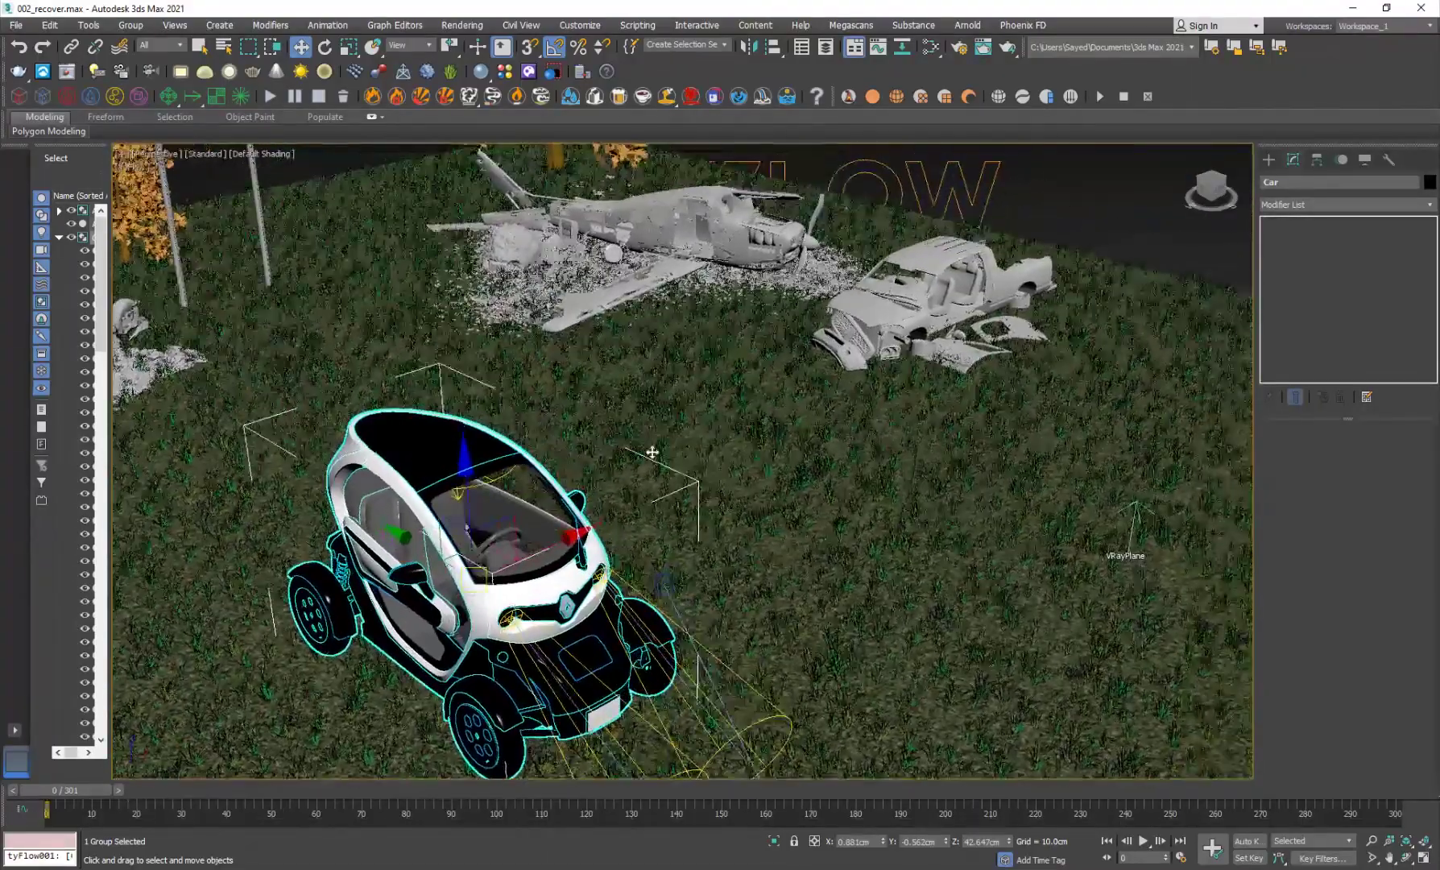
Examine the wrecked pickup truck and the crashed plane with its surrounding debris
left_click(937, 286)
key("z")
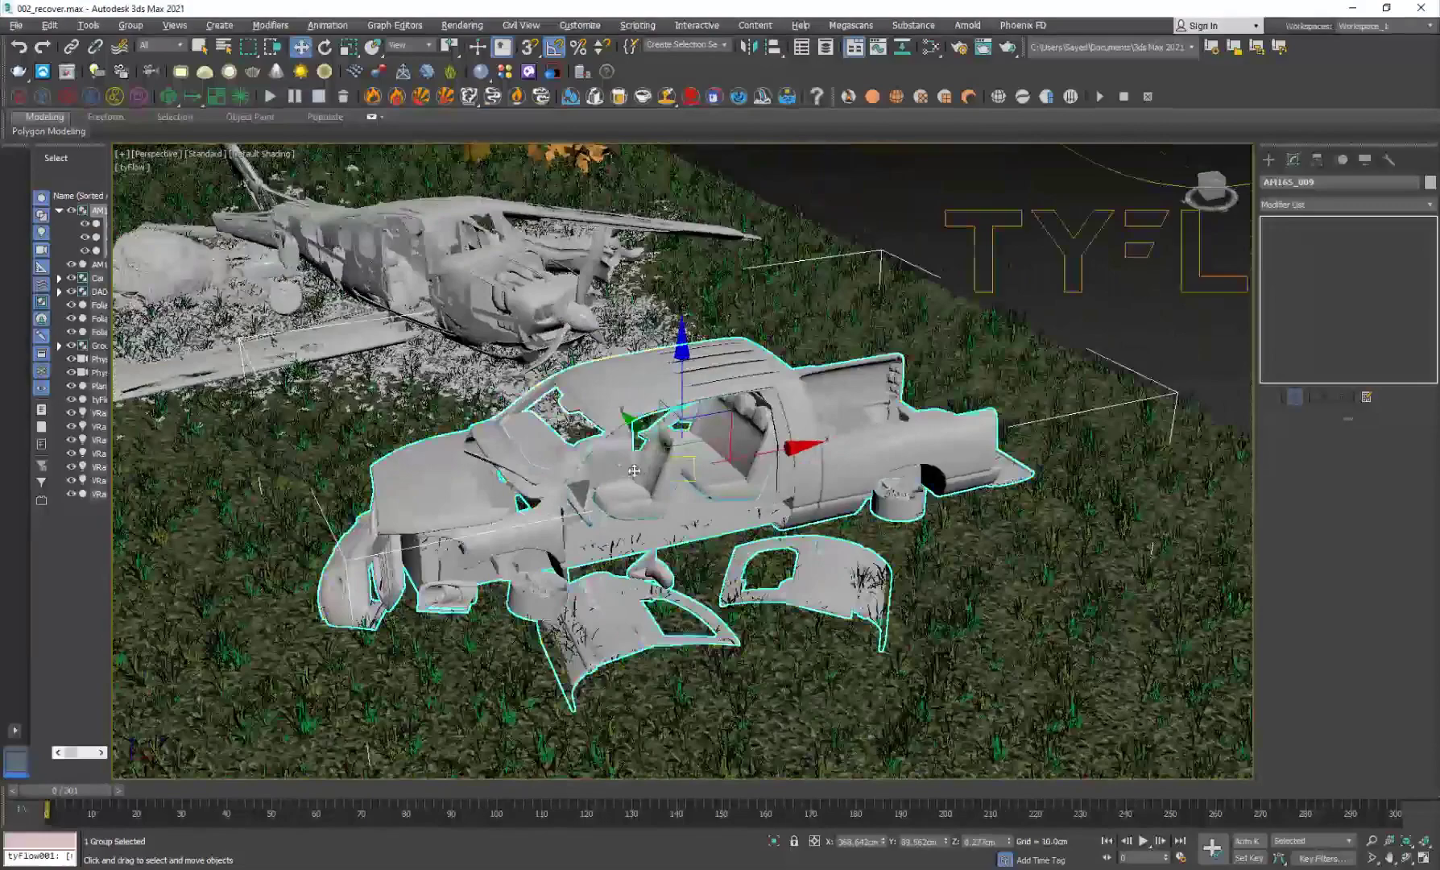
middle_click_drag(282, 396, 397, 453)
left_click(398, 453)
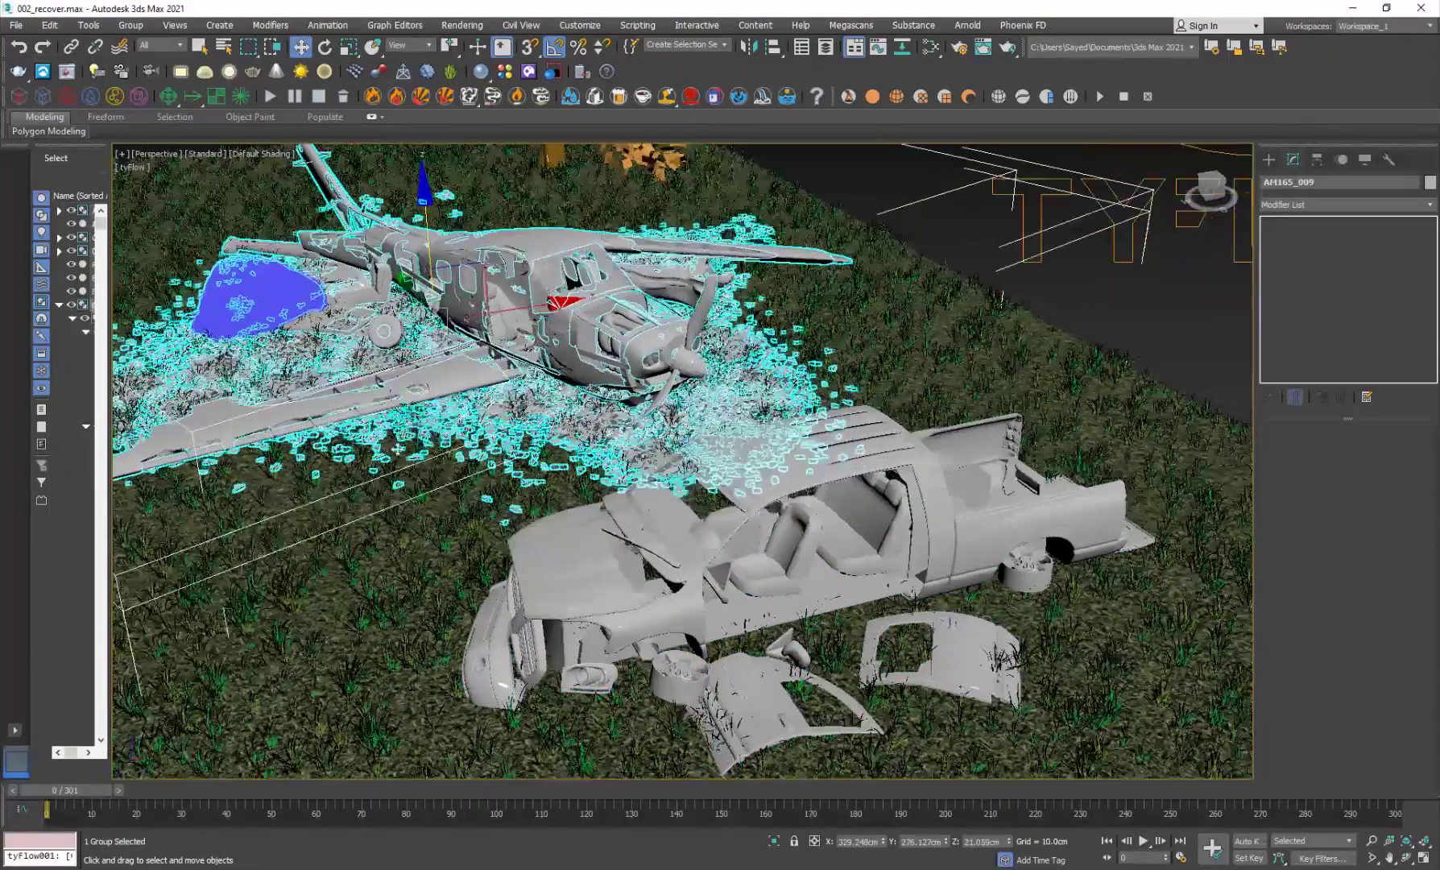
left_click(877, 184)
middle_click_drag(760, 641, 737, 694, "alt")
middle_click_drag(475, 169, 620, 407)
scroll(621, 406, "down", 5)
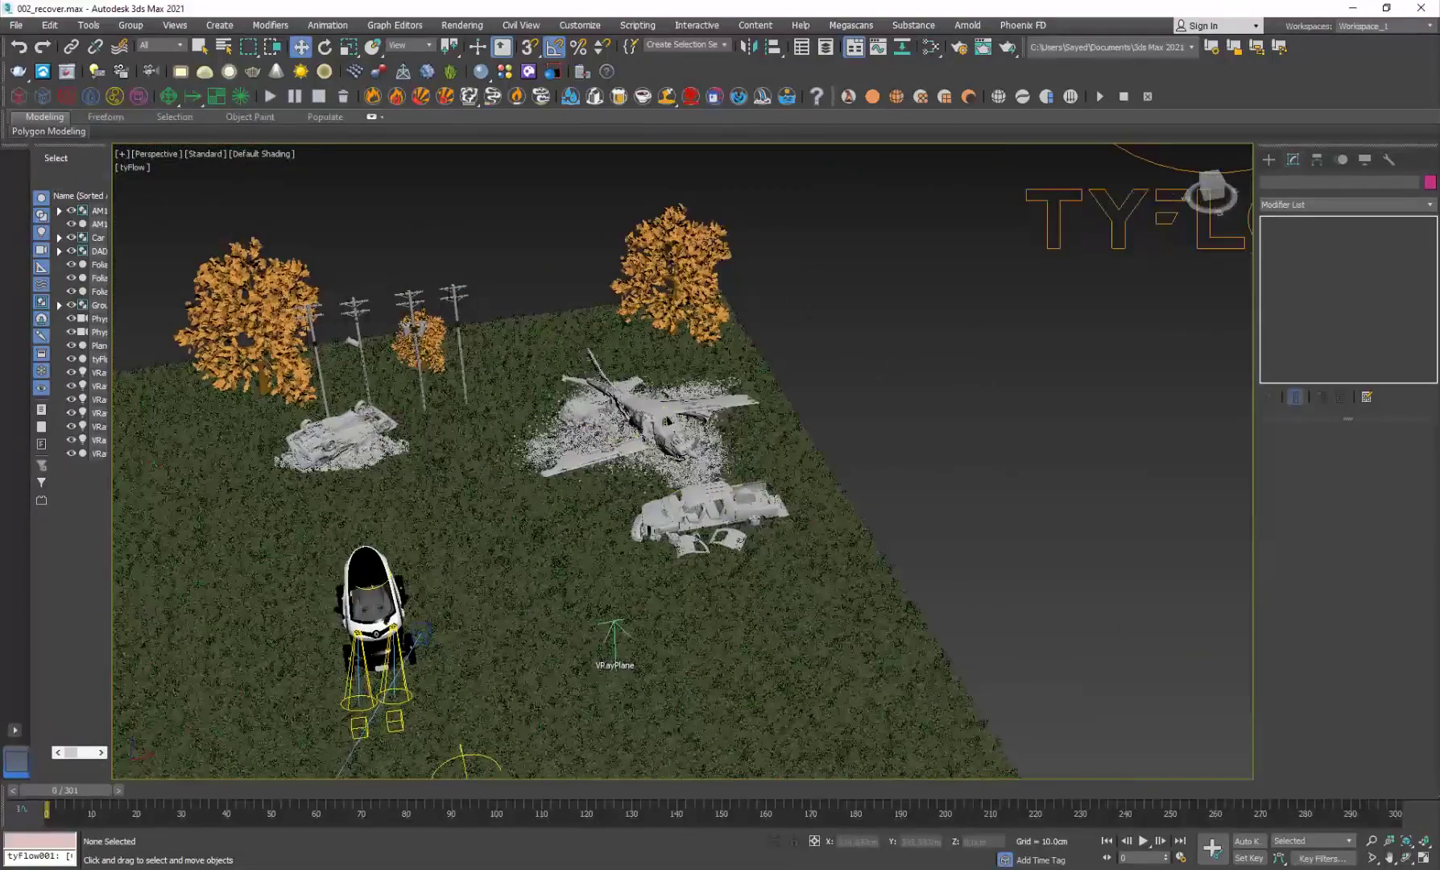
Select the overturned car wreck near the utility poles and examine it and its rubble up close
left_click(339, 440)
key("z")
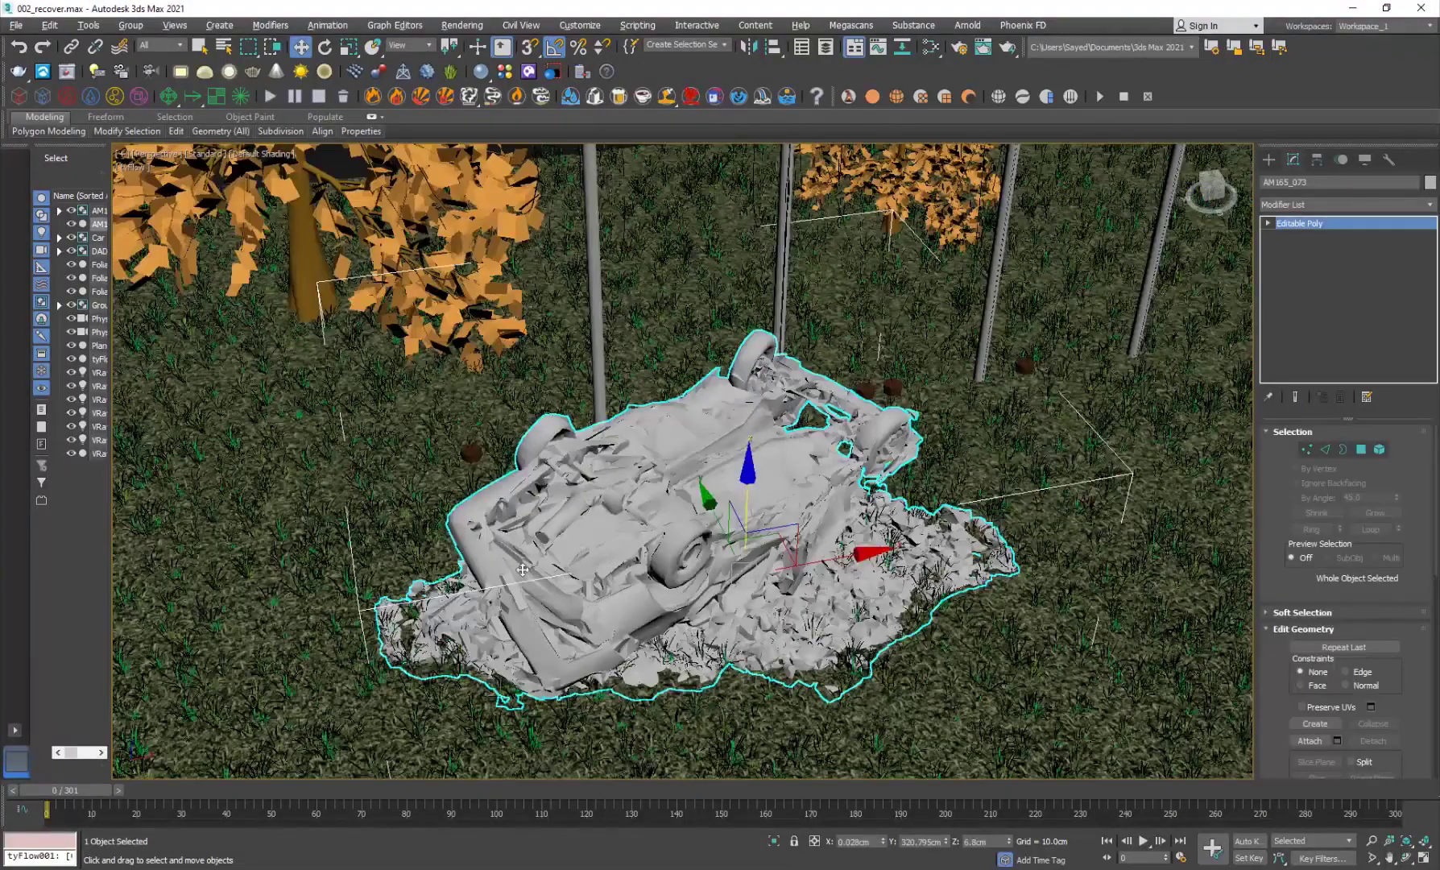
middle_click_drag(470, 530, 652, 581, "alt")
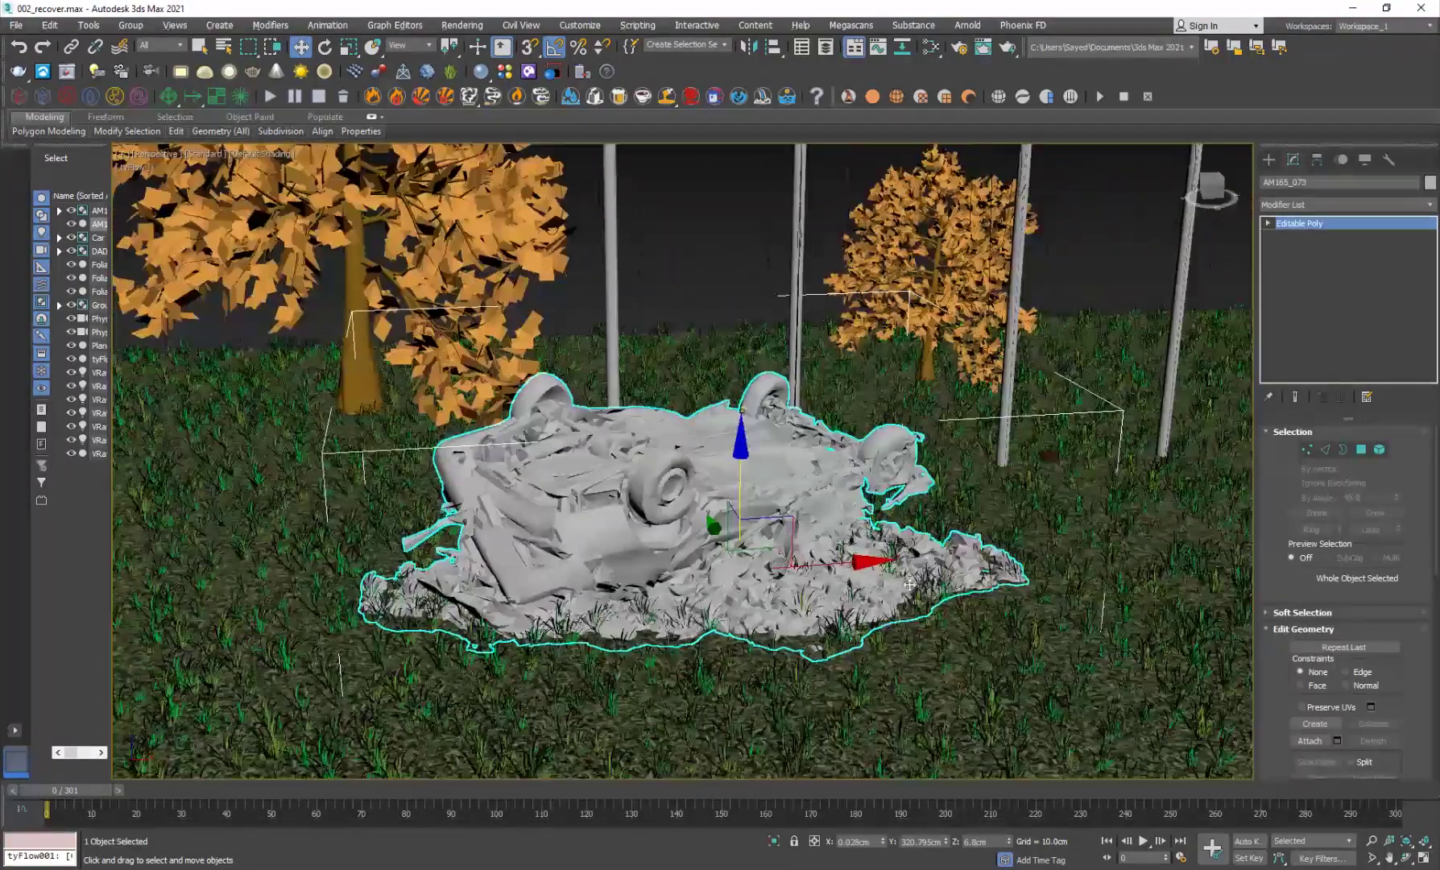
scroll(758, 599, "up", 6)
scroll(758, 598, "down", 10)
scroll(738, 550, "up", 3)
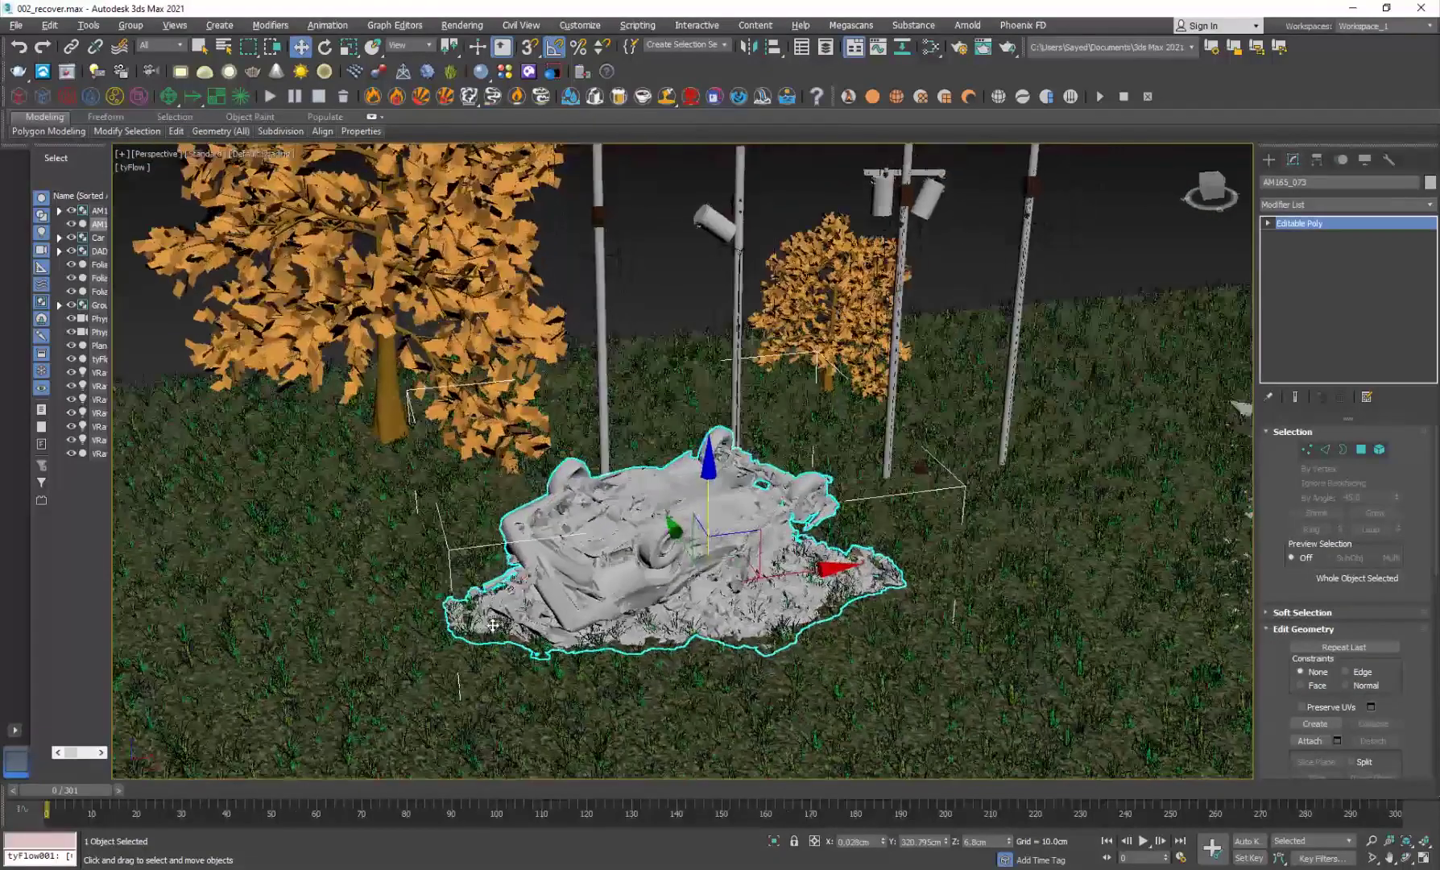
mouse_move(719, 530)
middle_mouse_down("alt")
mouse_move(757, 482)
mouse_move(724, 506)
middle_mouse_up("alt")
Select the large tree beside the overturned wreck and show the AEC Extended object types for creation
left_click(580, 386)
scroll(605, 384, "up", 6)
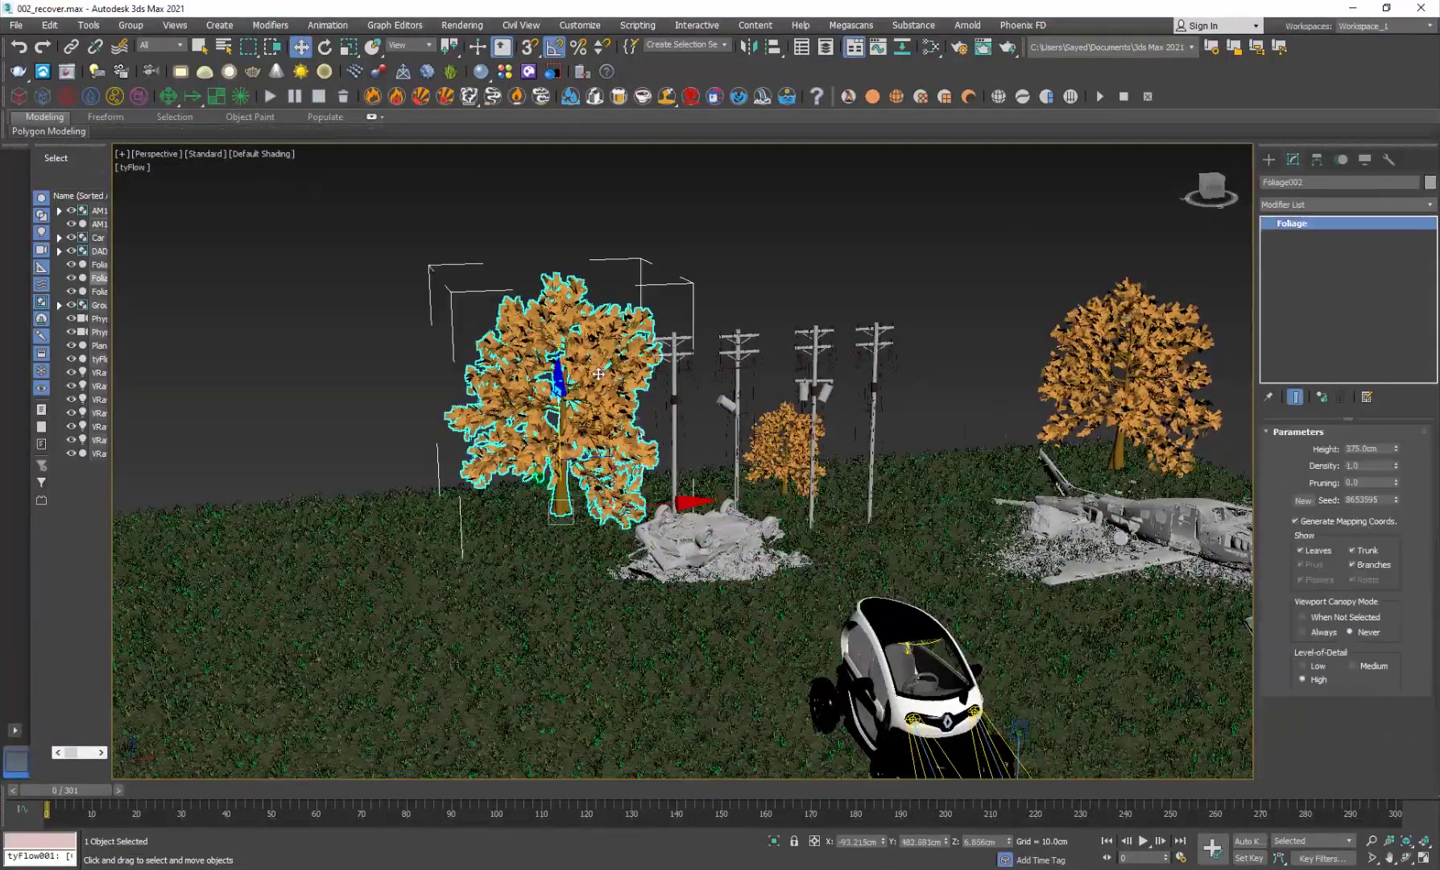
left_click(1269, 159)
left_click(1305, 202)
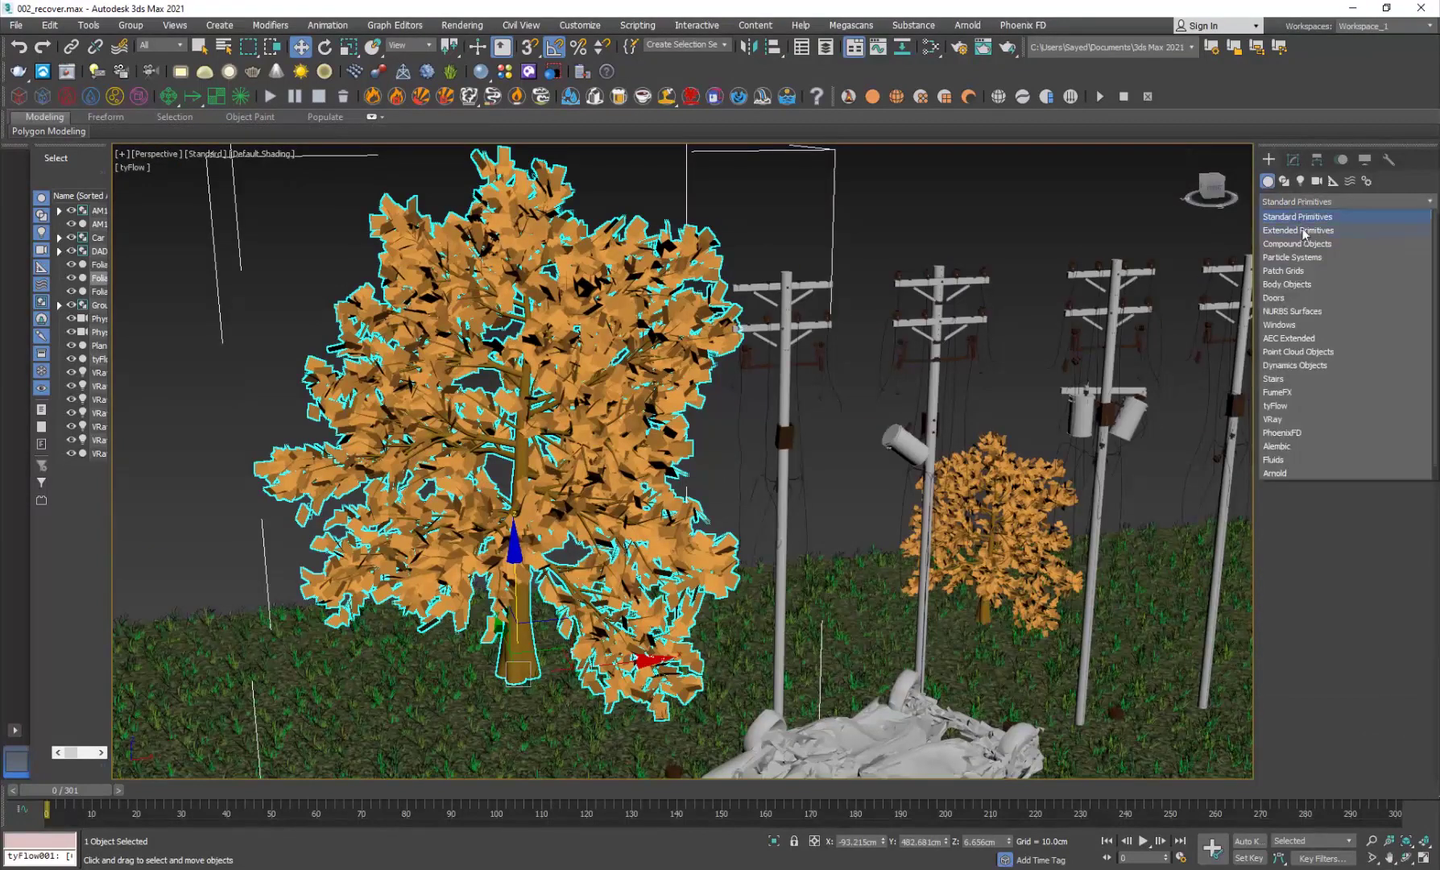
left_click(1292, 231)
left_click(1305, 201)
left_click(1293, 338)
Try placing a Generic Oak from the Foliage plants near the far edge of the grass, beyond the large tree
left_click(1315, 250)
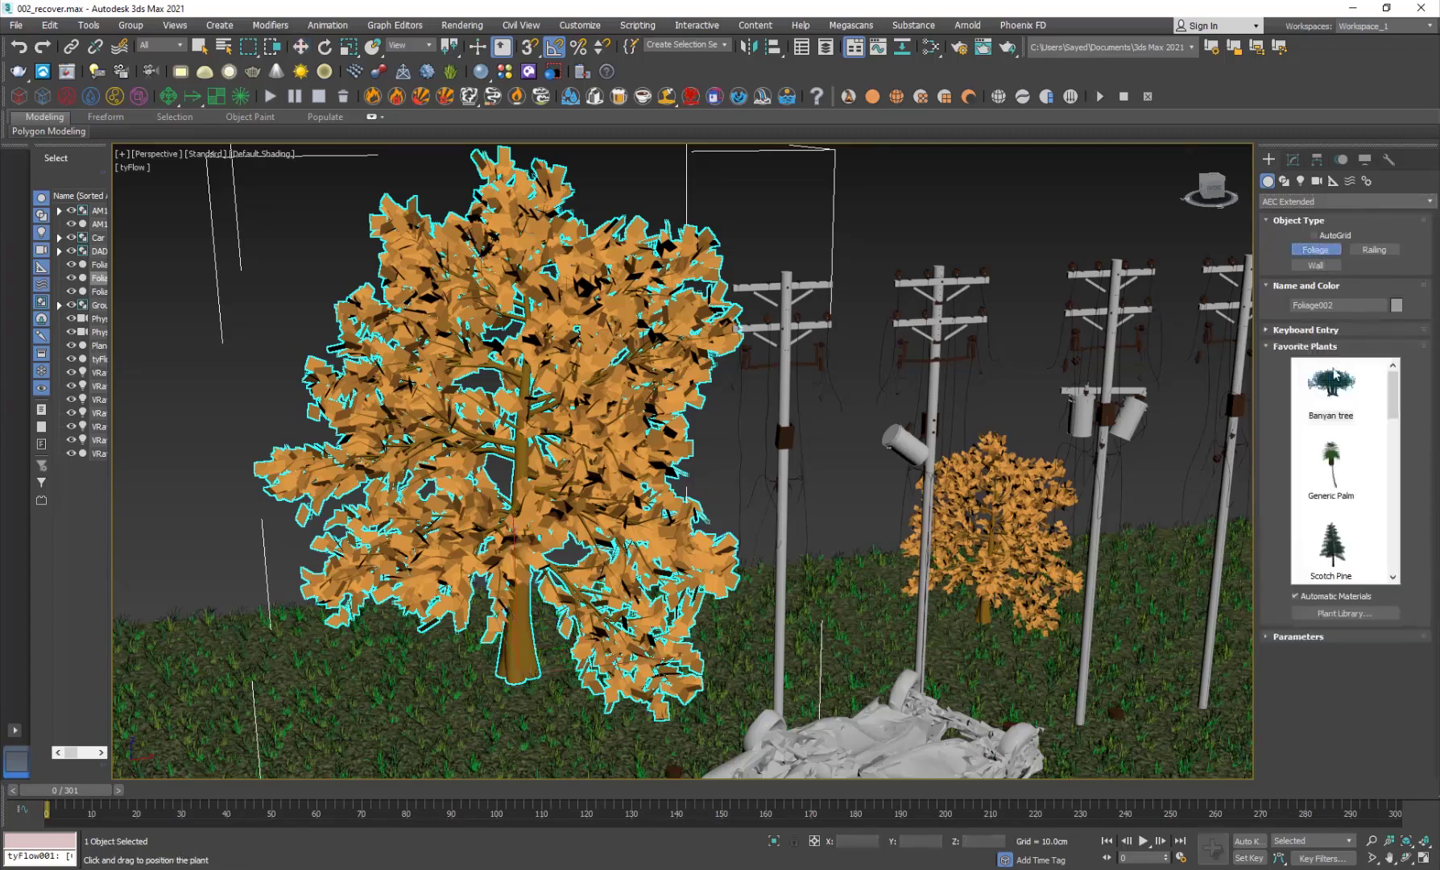
scroll(1330, 479, "down", 5)
left_click(1338, 542)
scroll(478, 652, "down", 8)
left_click(381, 679)
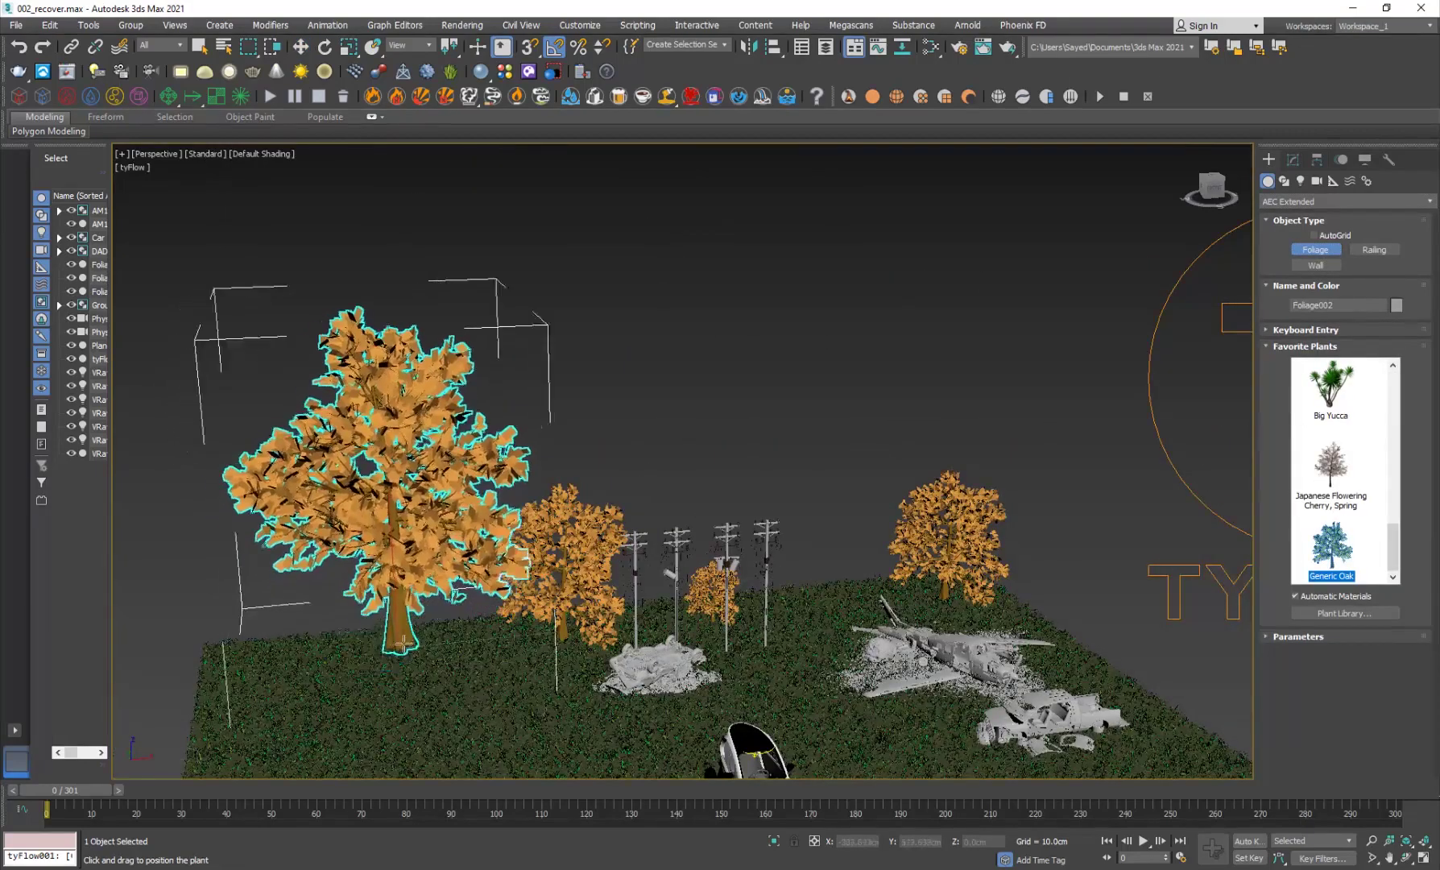
key("w")
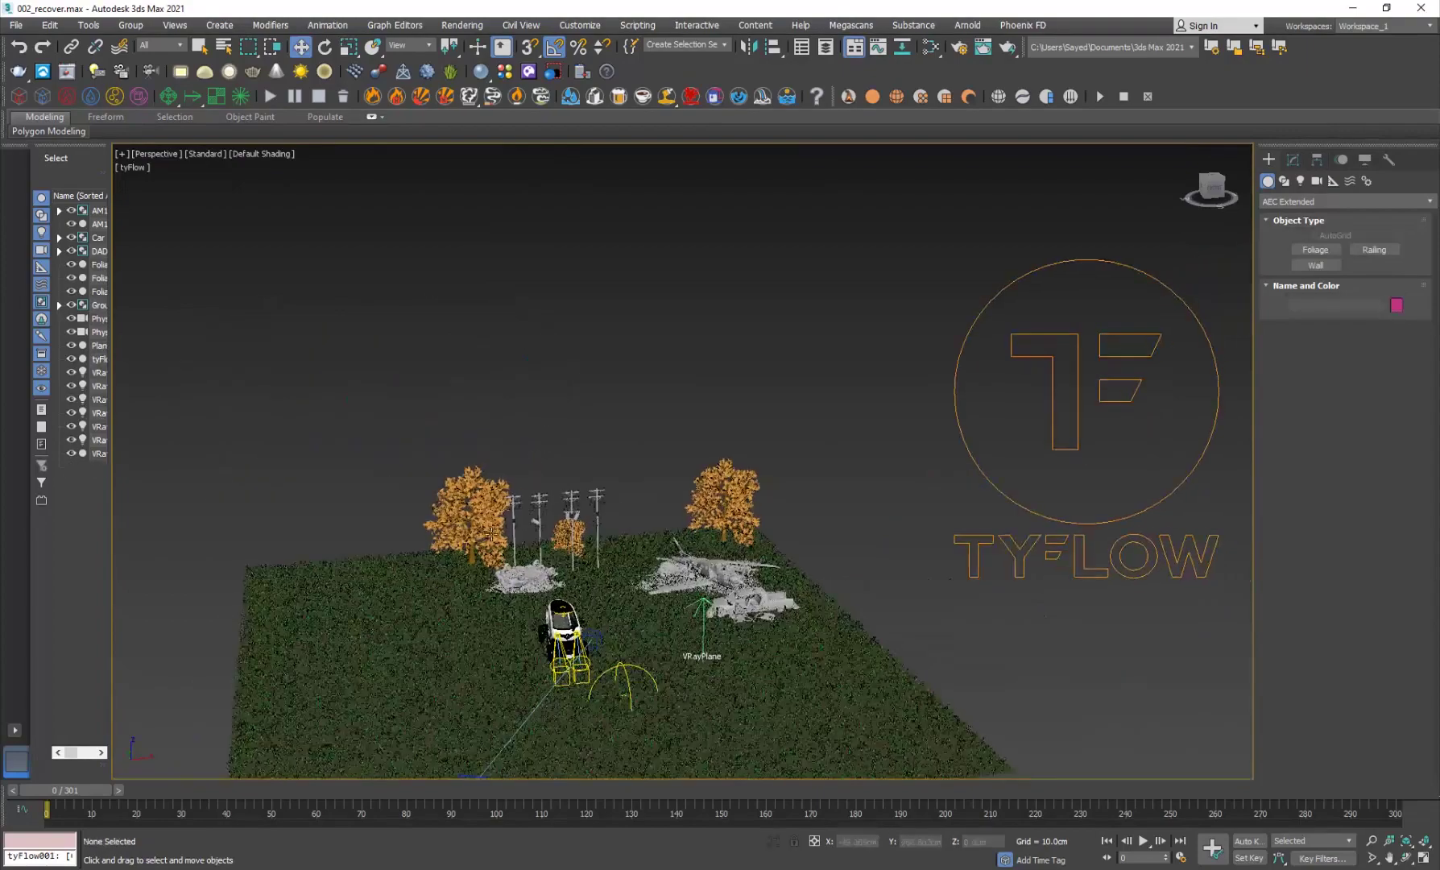
Examine the row of utility poles up close and the layout of the whole scene
scroll(634, 522, "up", 8)
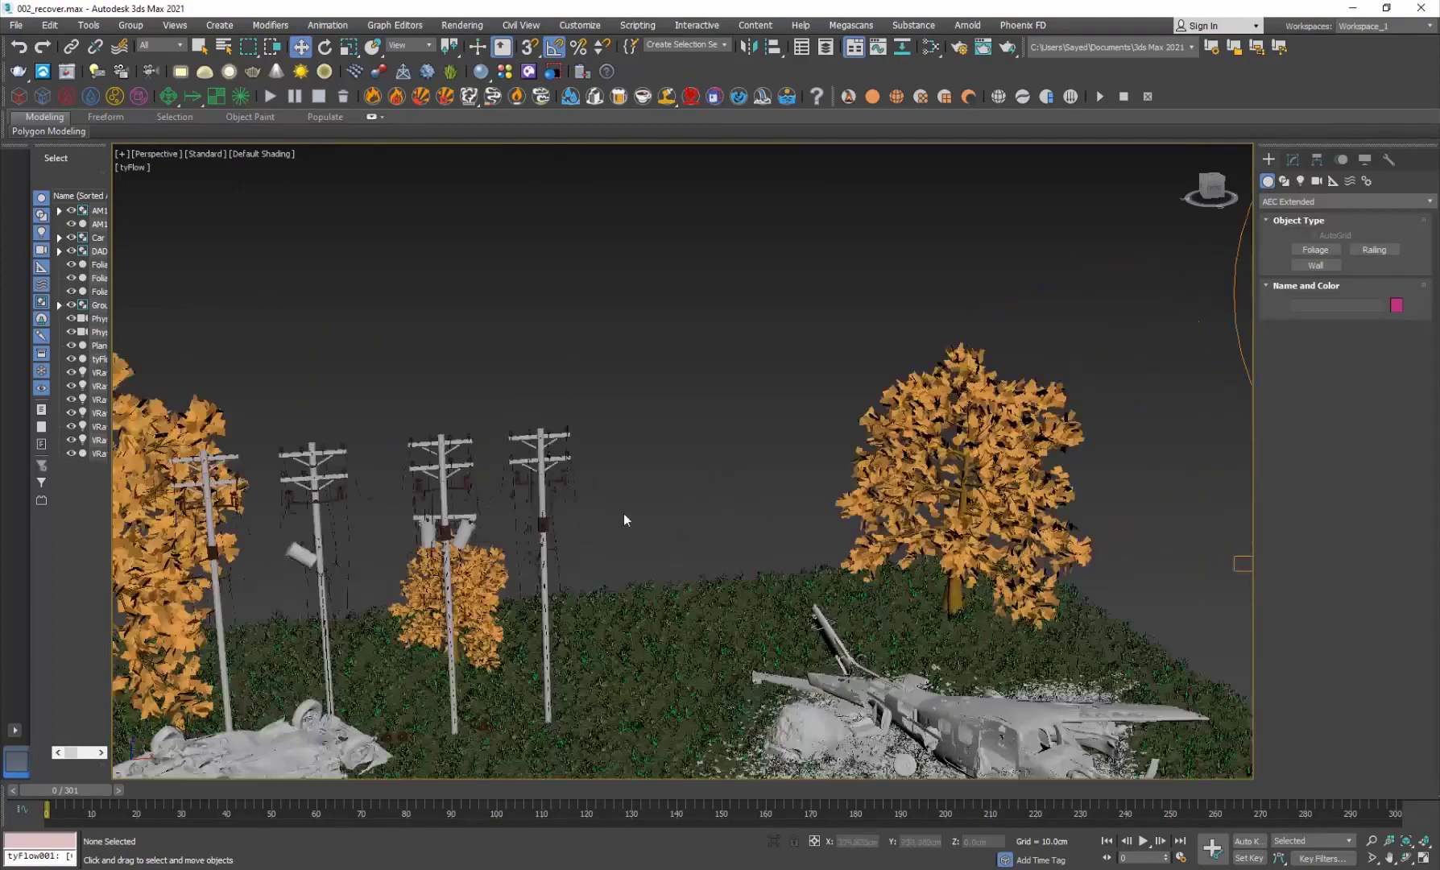
left_click(544, 474)
scroll(456, 487, "up", 5)
middle_click_drag(434, 573, 434, 537, "alt")
scroll(432, 538, "down", 10)
left_click(576, 337)
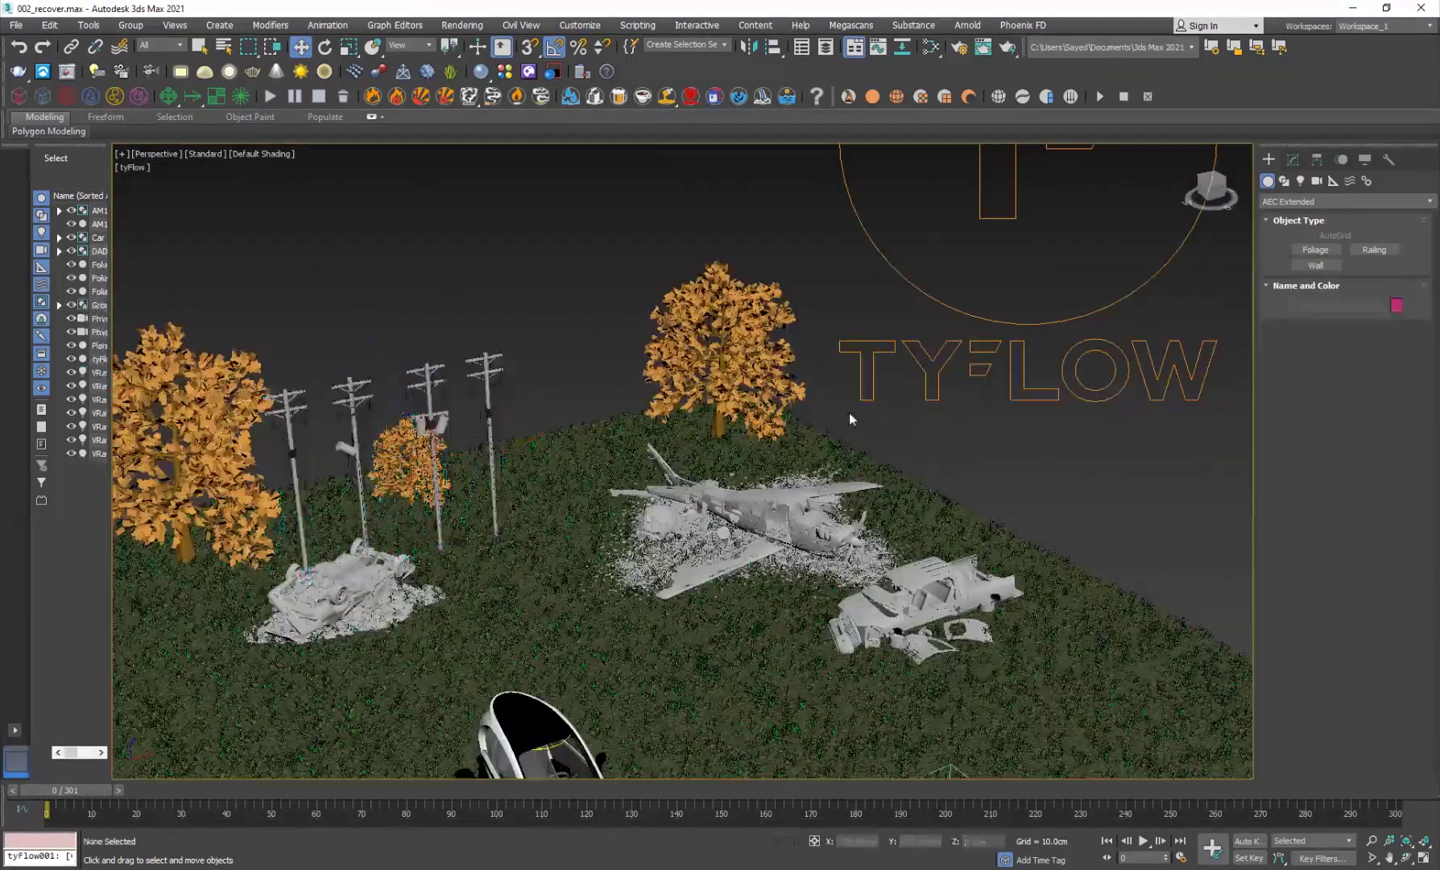
scroll(620, 586, "down", 4)
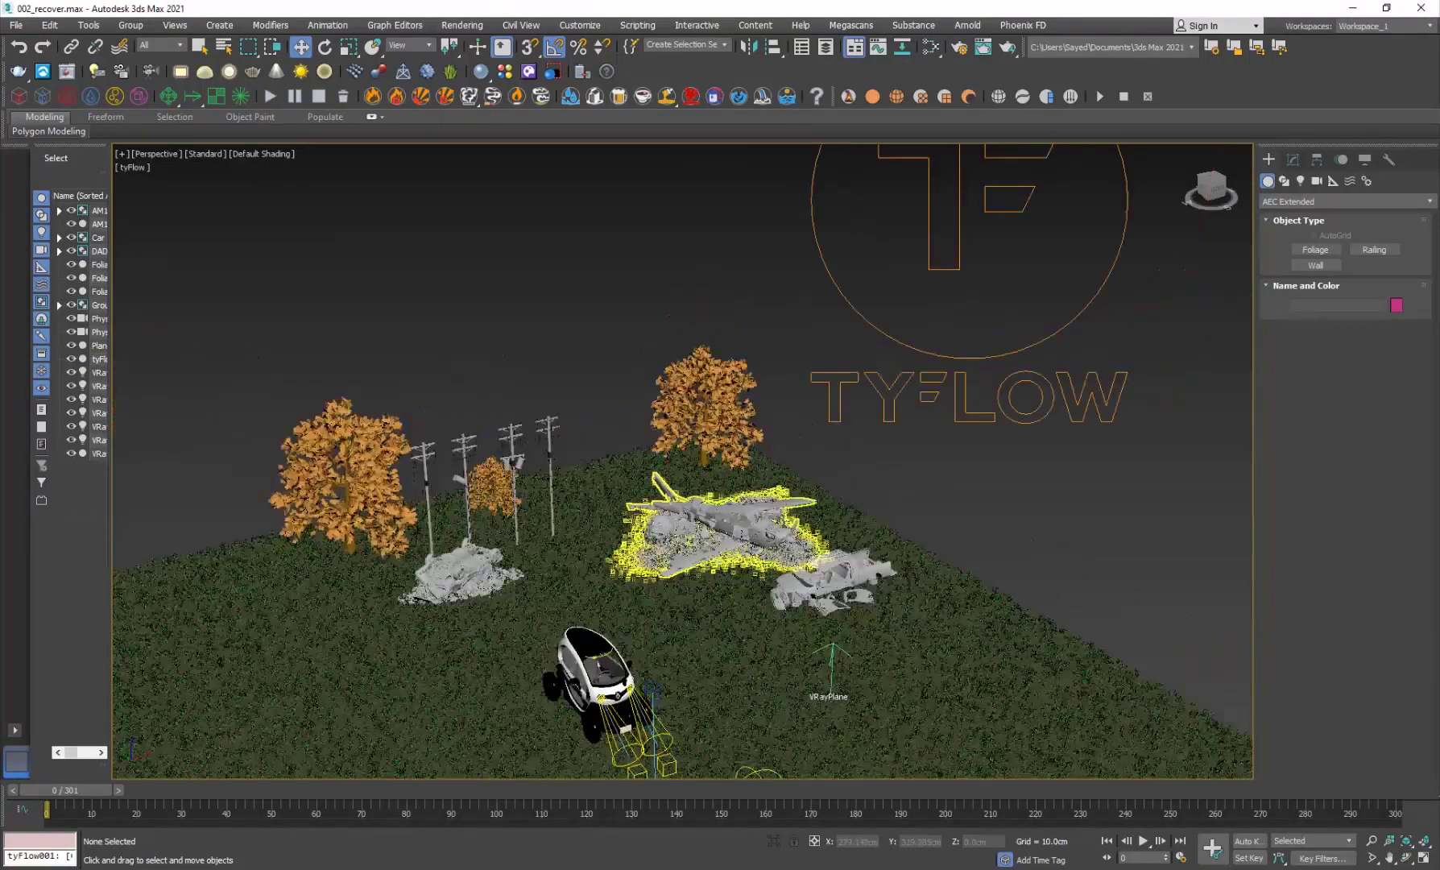
middle_click_drag(549, 541, 557, 535)
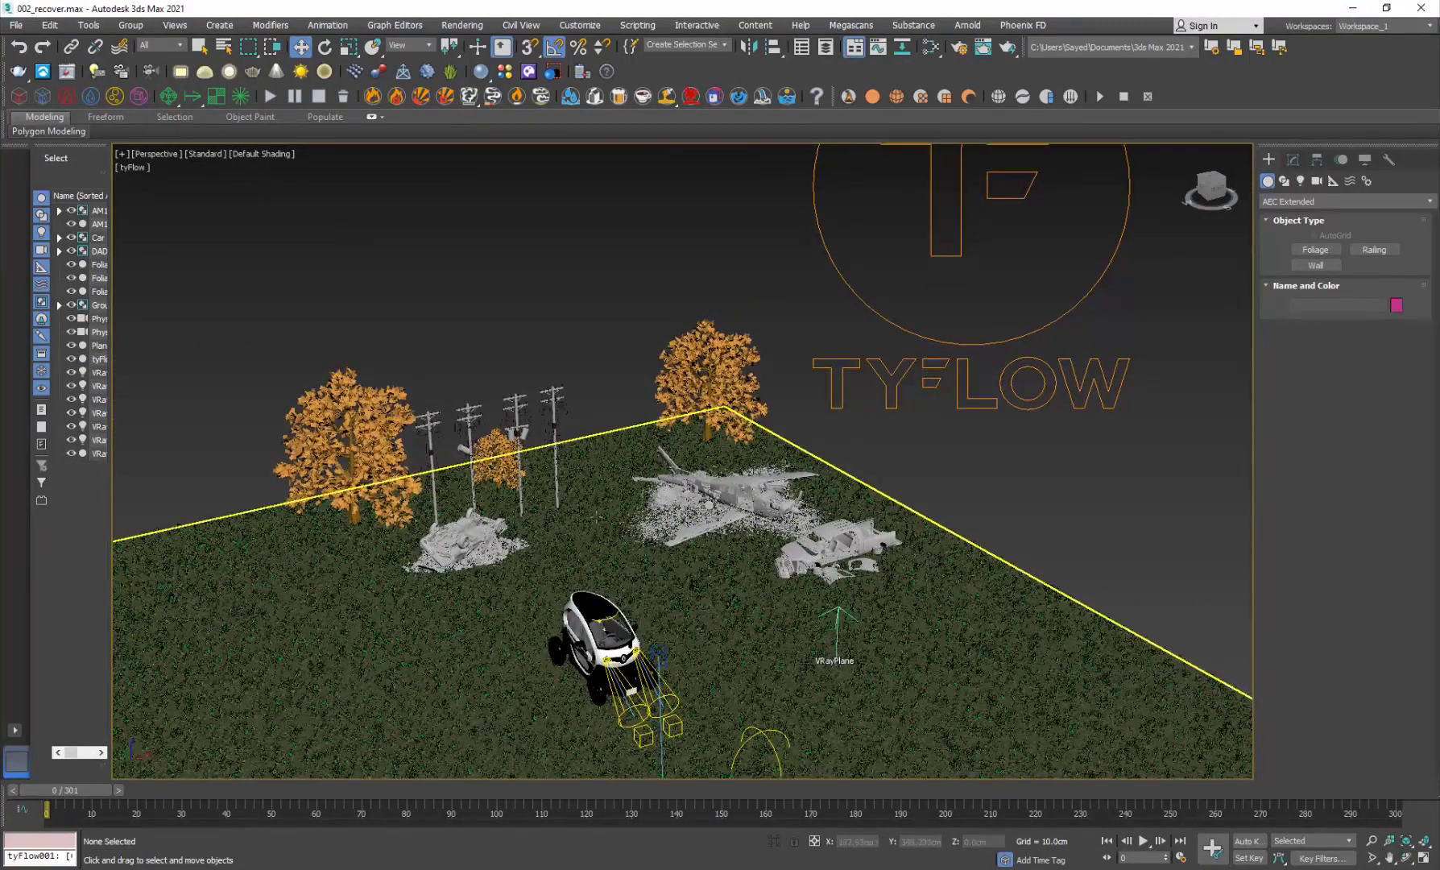
View the scene through PhysCamera001 with Default Shading and scrub the animation from frame 0
key("c")
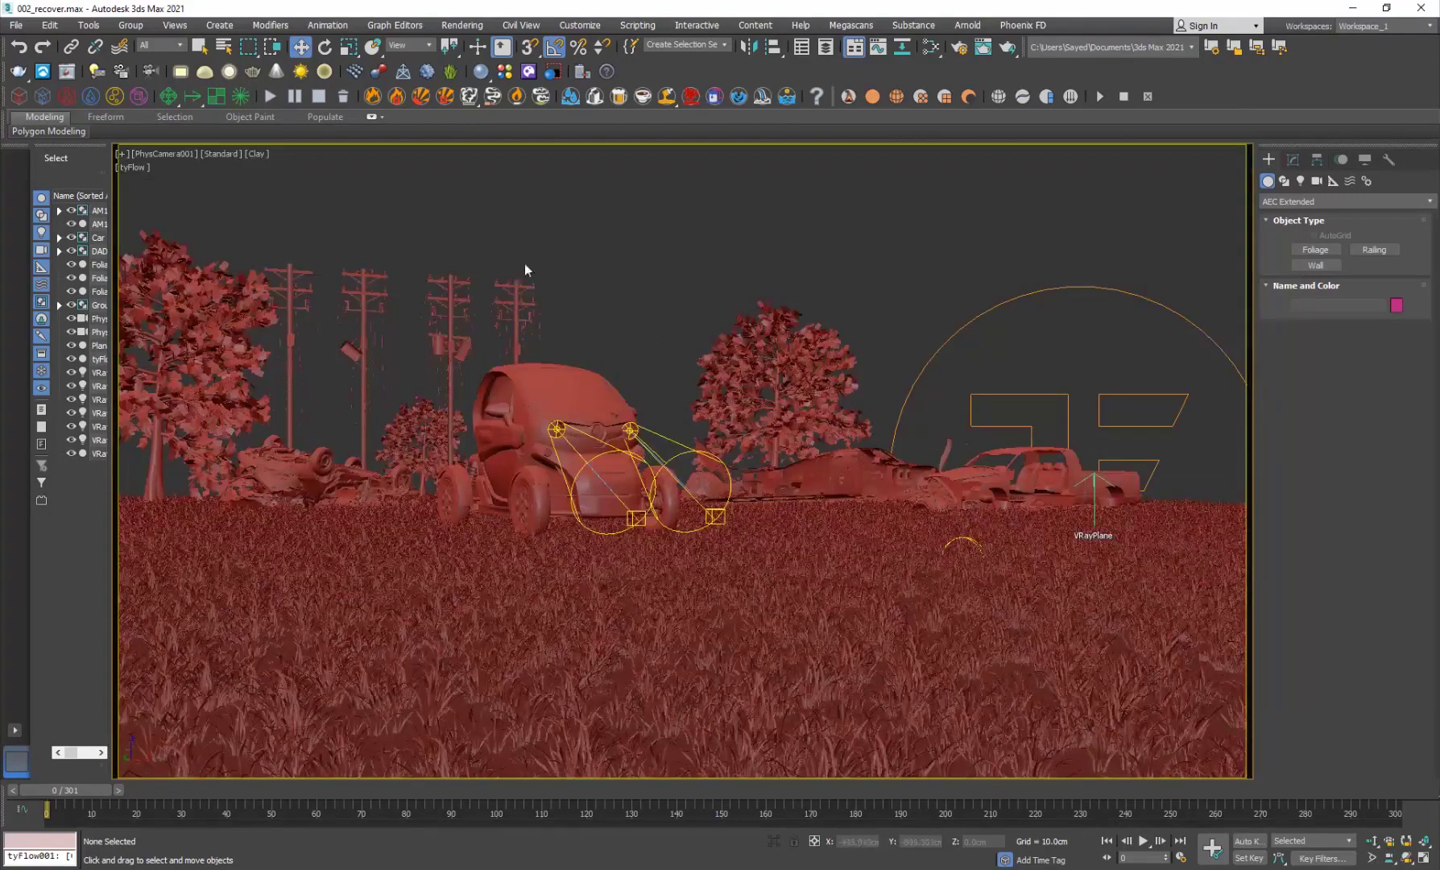
left_click(255, 155)
left_click(323, 170)
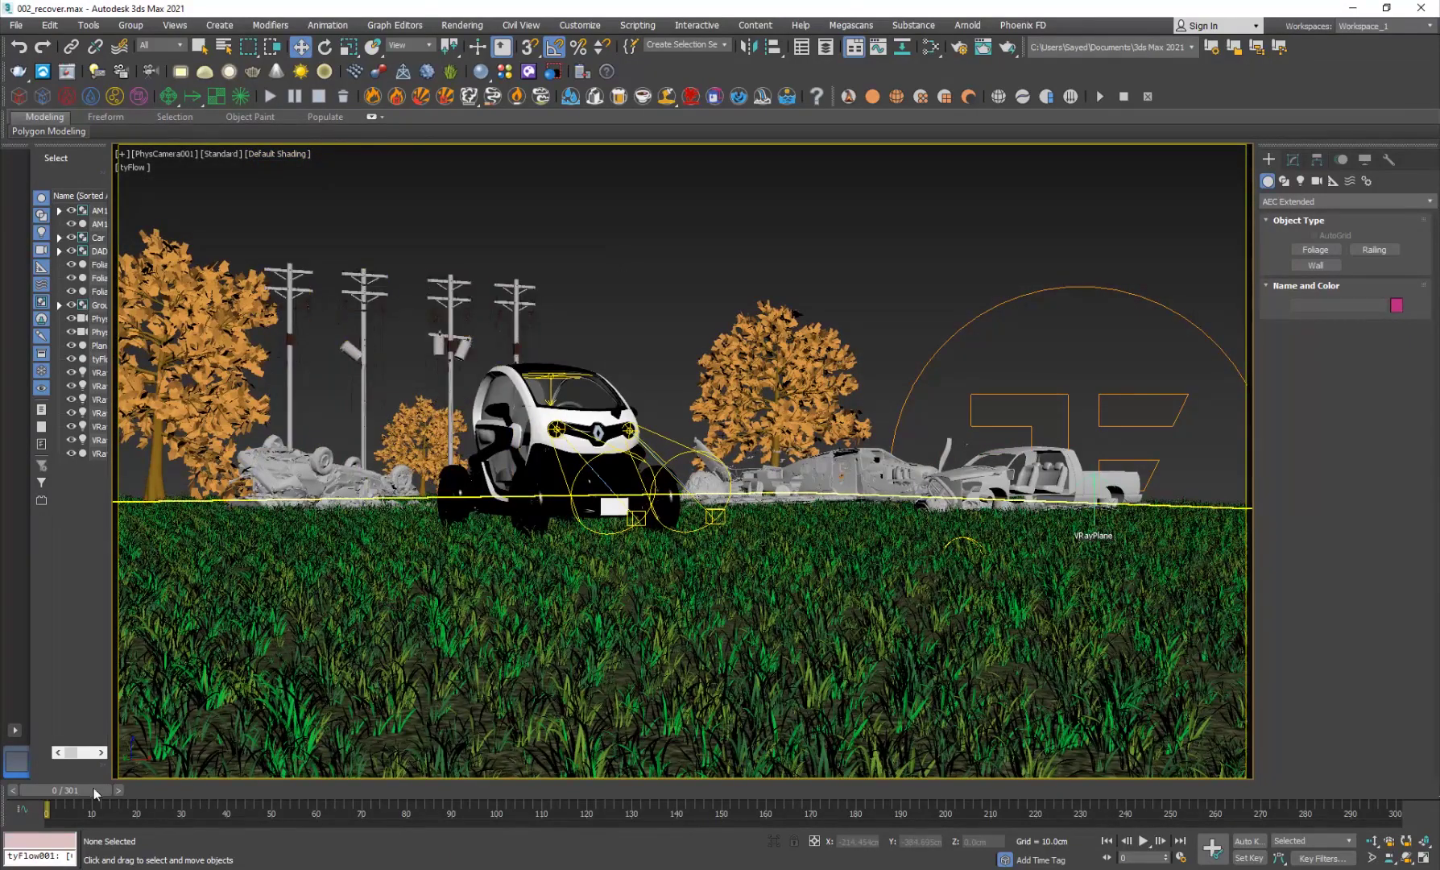
left_click_drag(98, 791, 22, 792)
key("w")
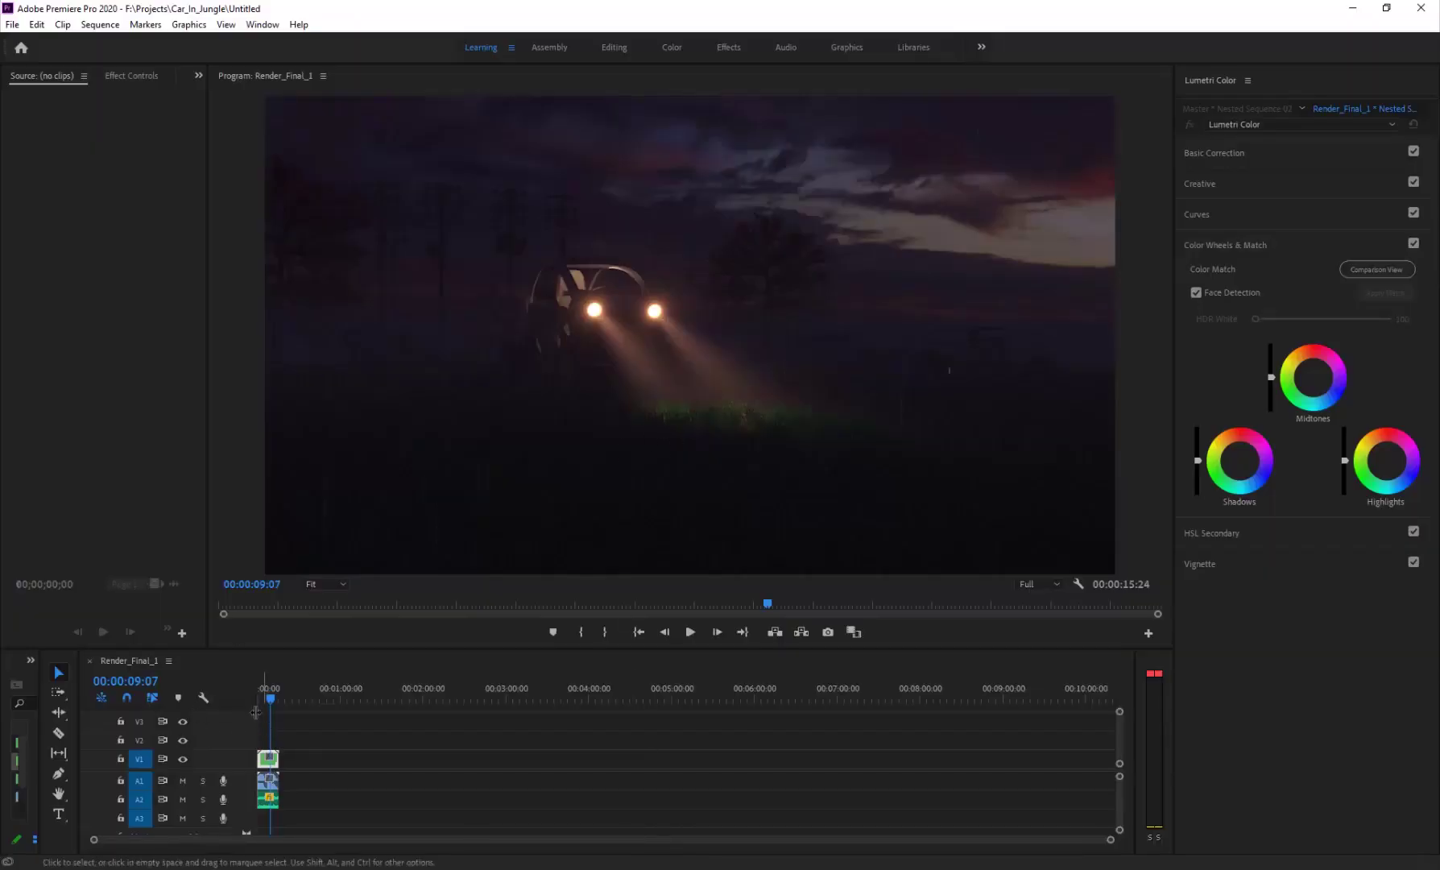
Switch to Premiere Pro and replay the lightning part of the rendered sequence, pausing at the brightly lit frame at 00:00:07:24
left_click(266, 701)
left_click_drag(266, 703, 269, 700)
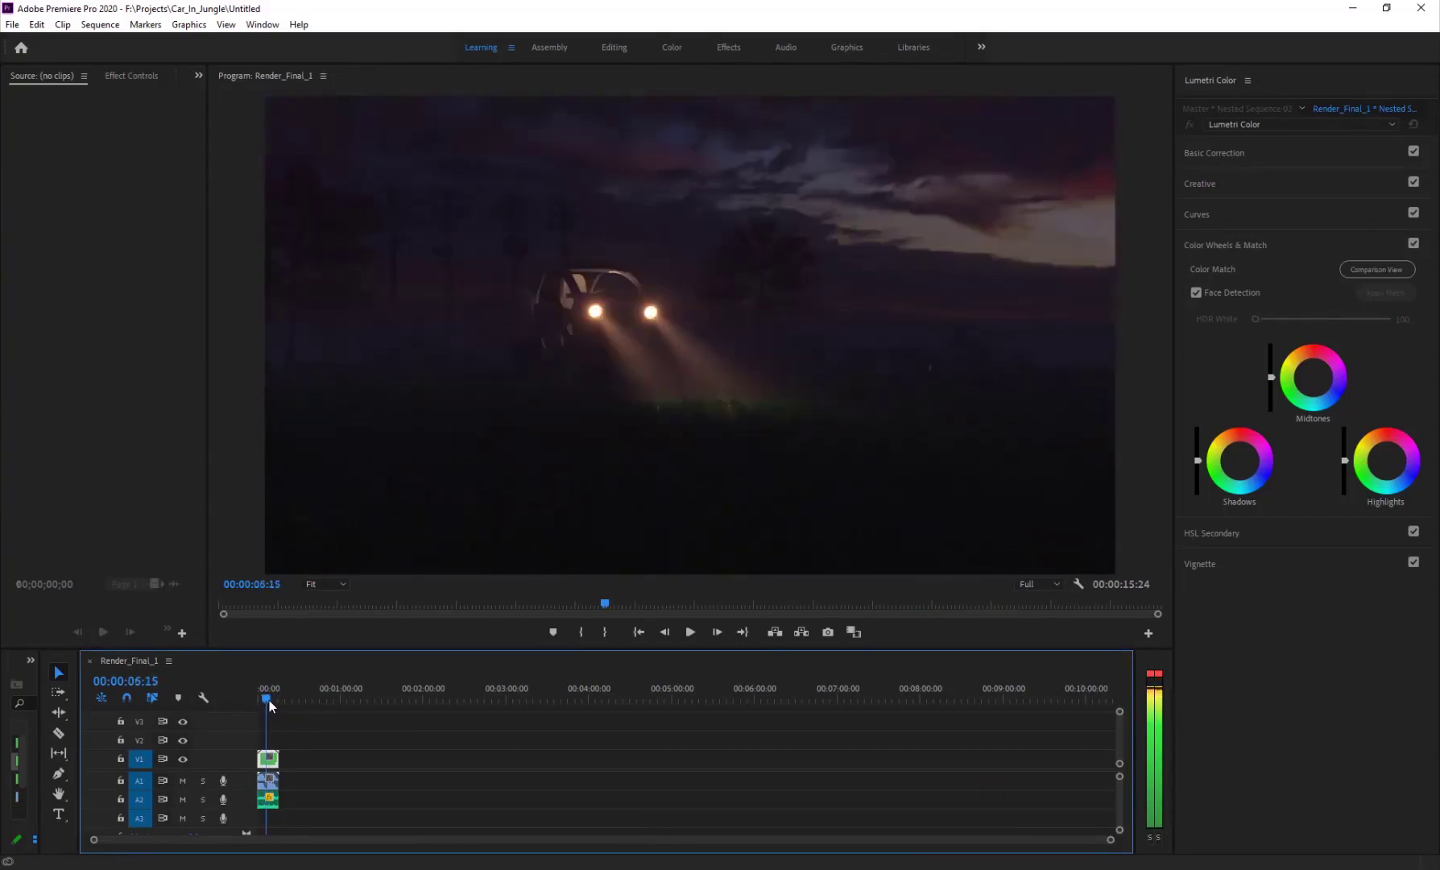
key("space")
key("space")
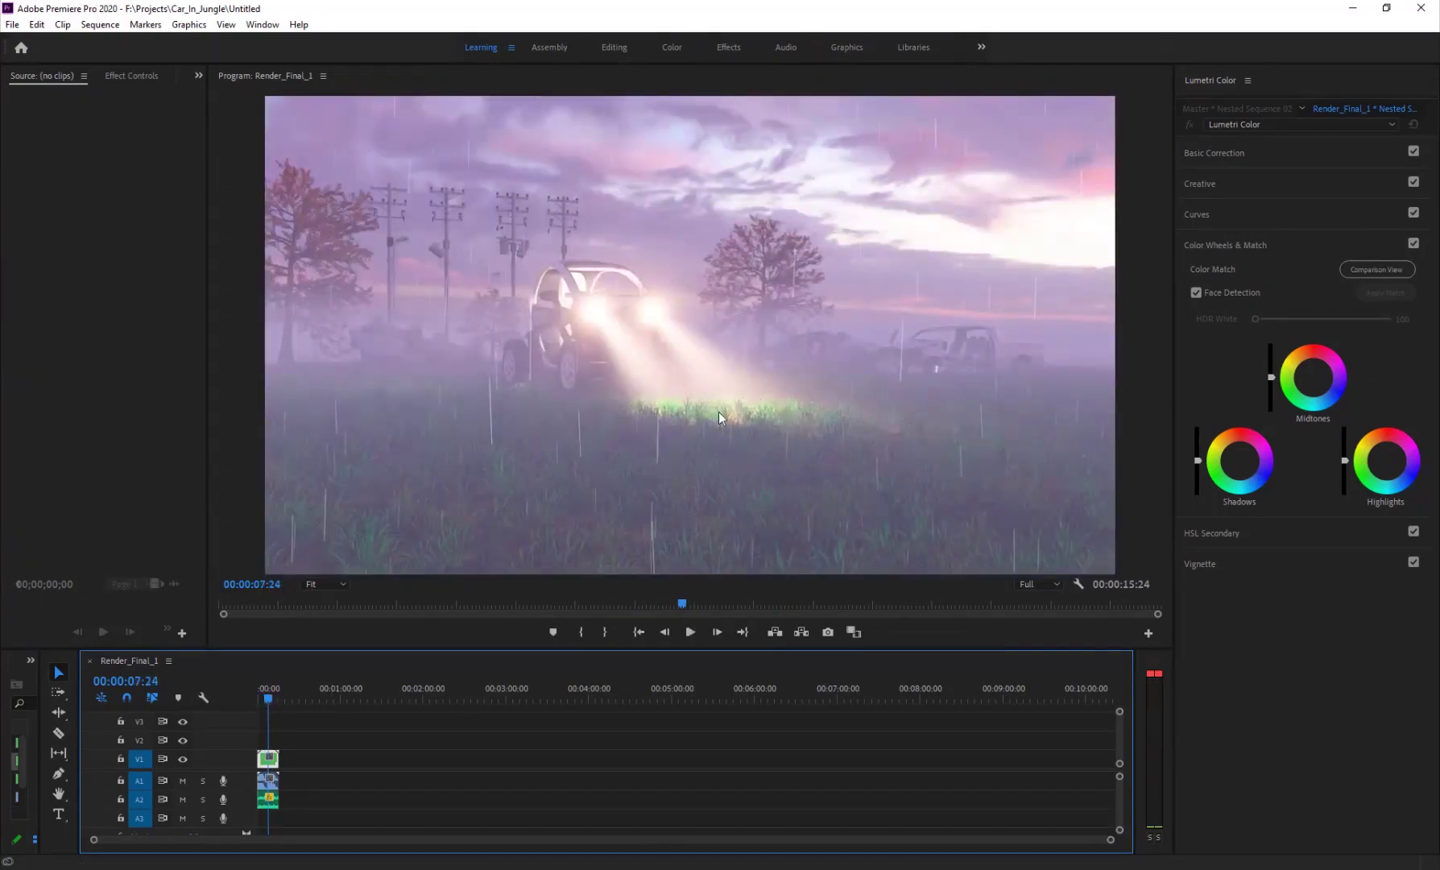
Play the rendered car sequence onward from 00:00:07:24, pausing and resuming to examine how the lightning fades
key("space")
key("space")
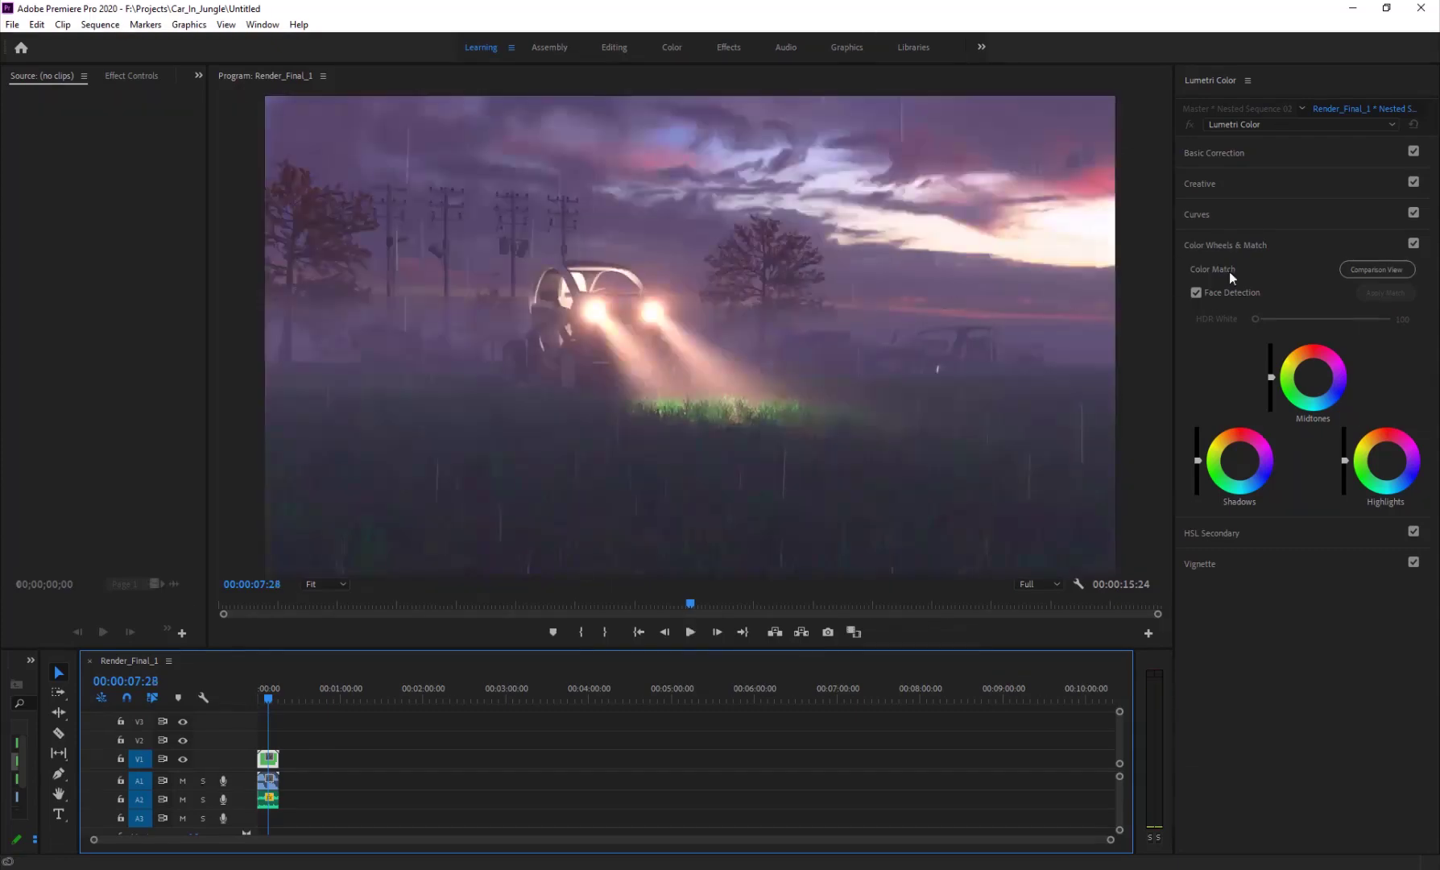
key("space")
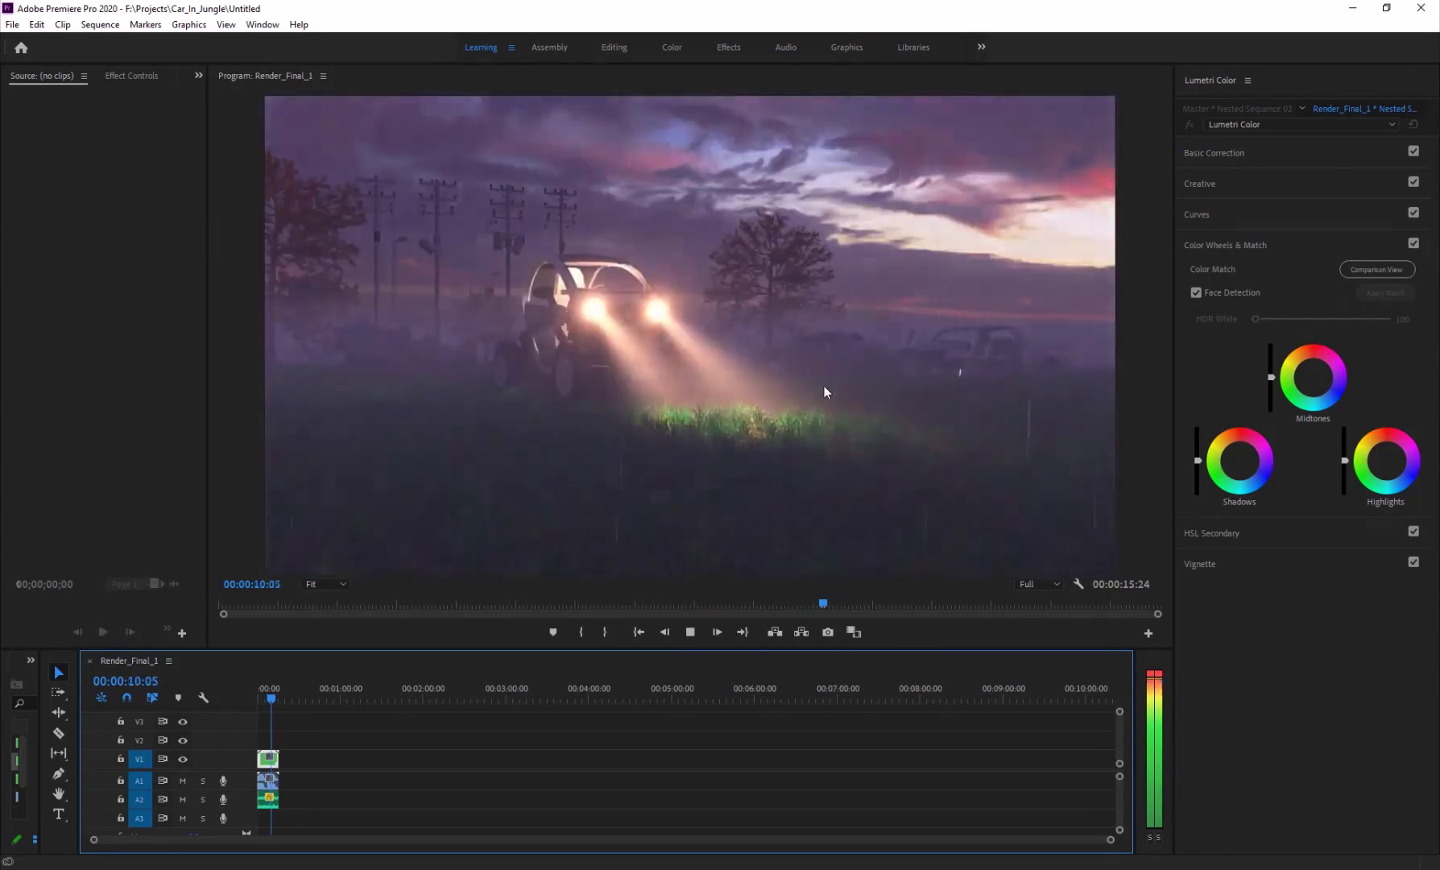
key("space")
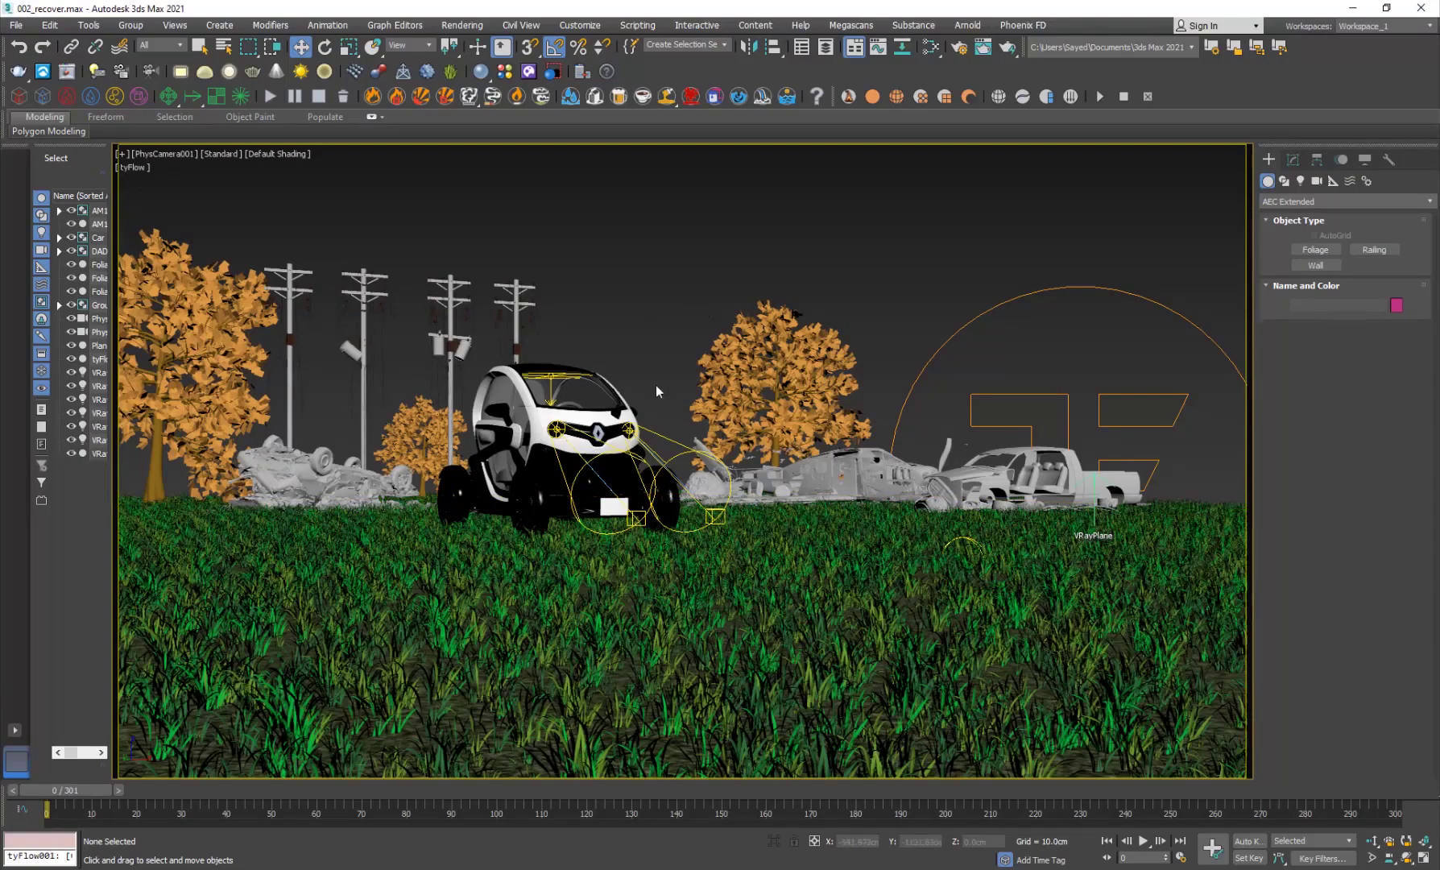
Switch to 3ds Max, show the scene in perspective, select the tyFlow001 grass object and open its tyFlow editor
key("p")
scroll(655, 385, "up", 5)
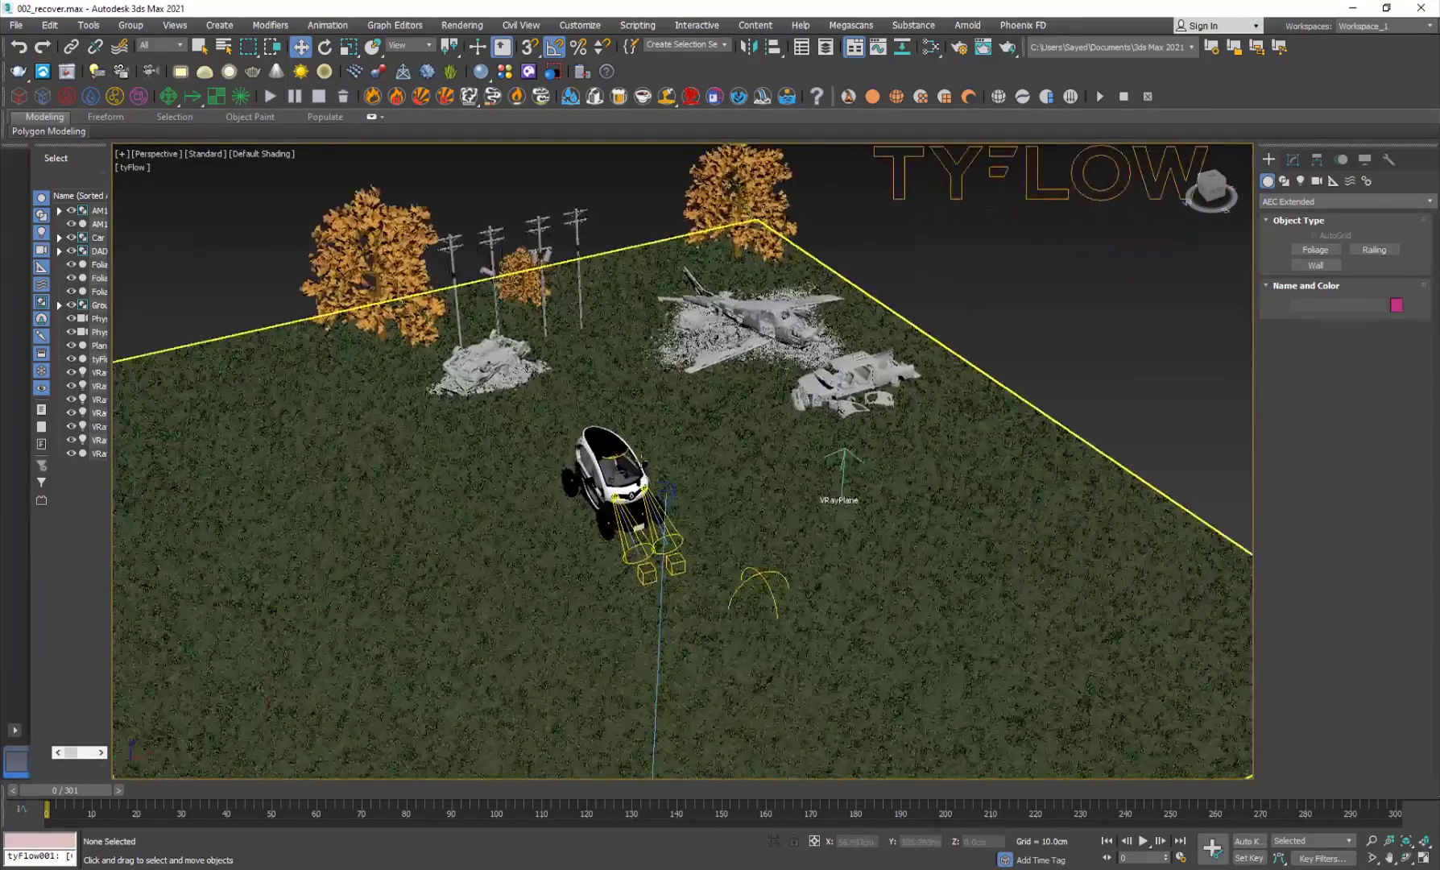
scroll(654, 465, "up", 5)
middle_click_drag(654, 466, 742, 516, "alt")
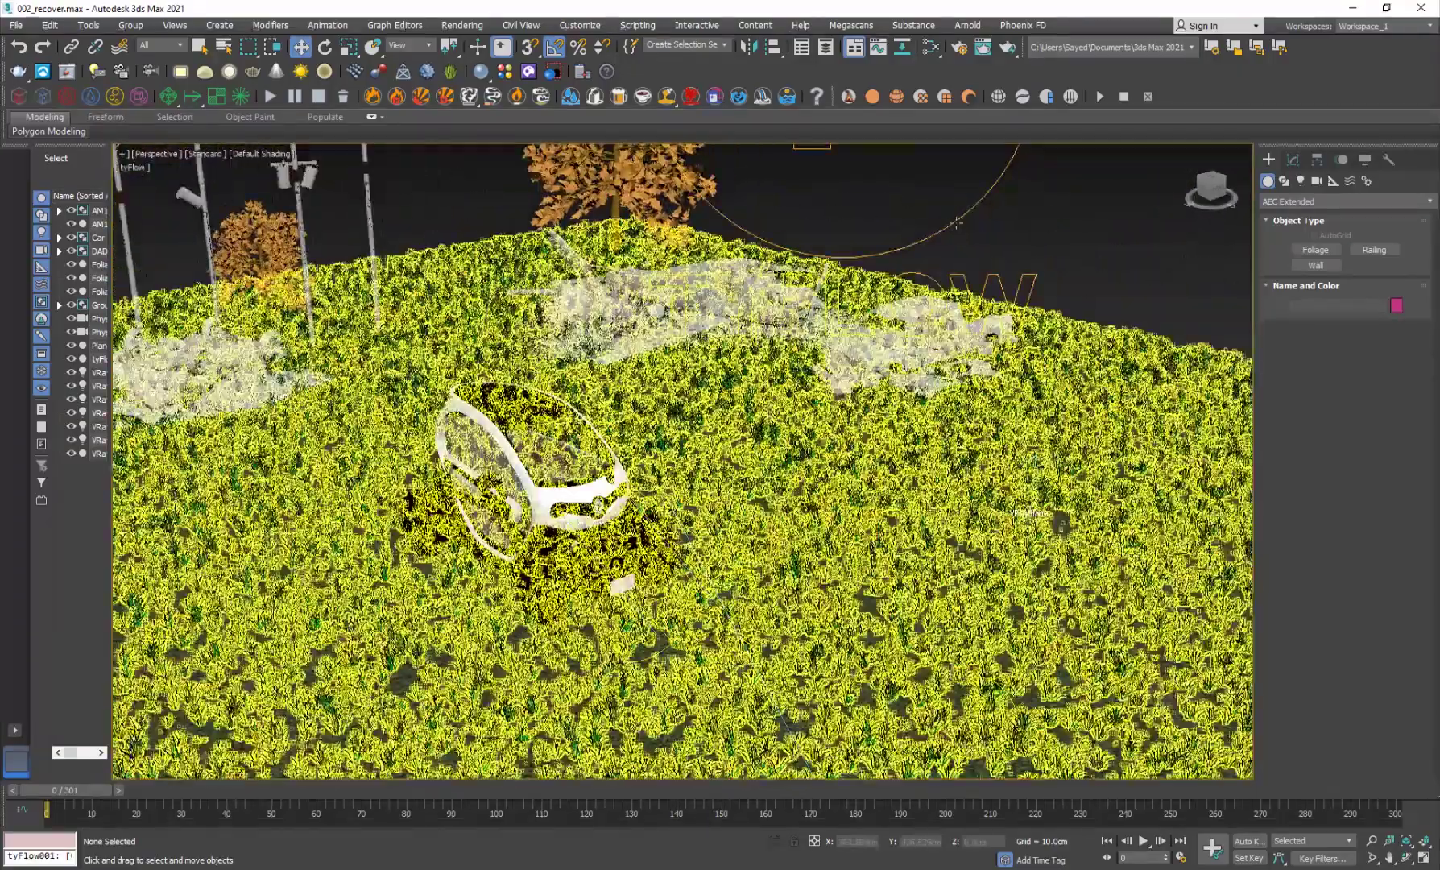
left_click(953, 223)
scroll(940, 299, "down", 5)
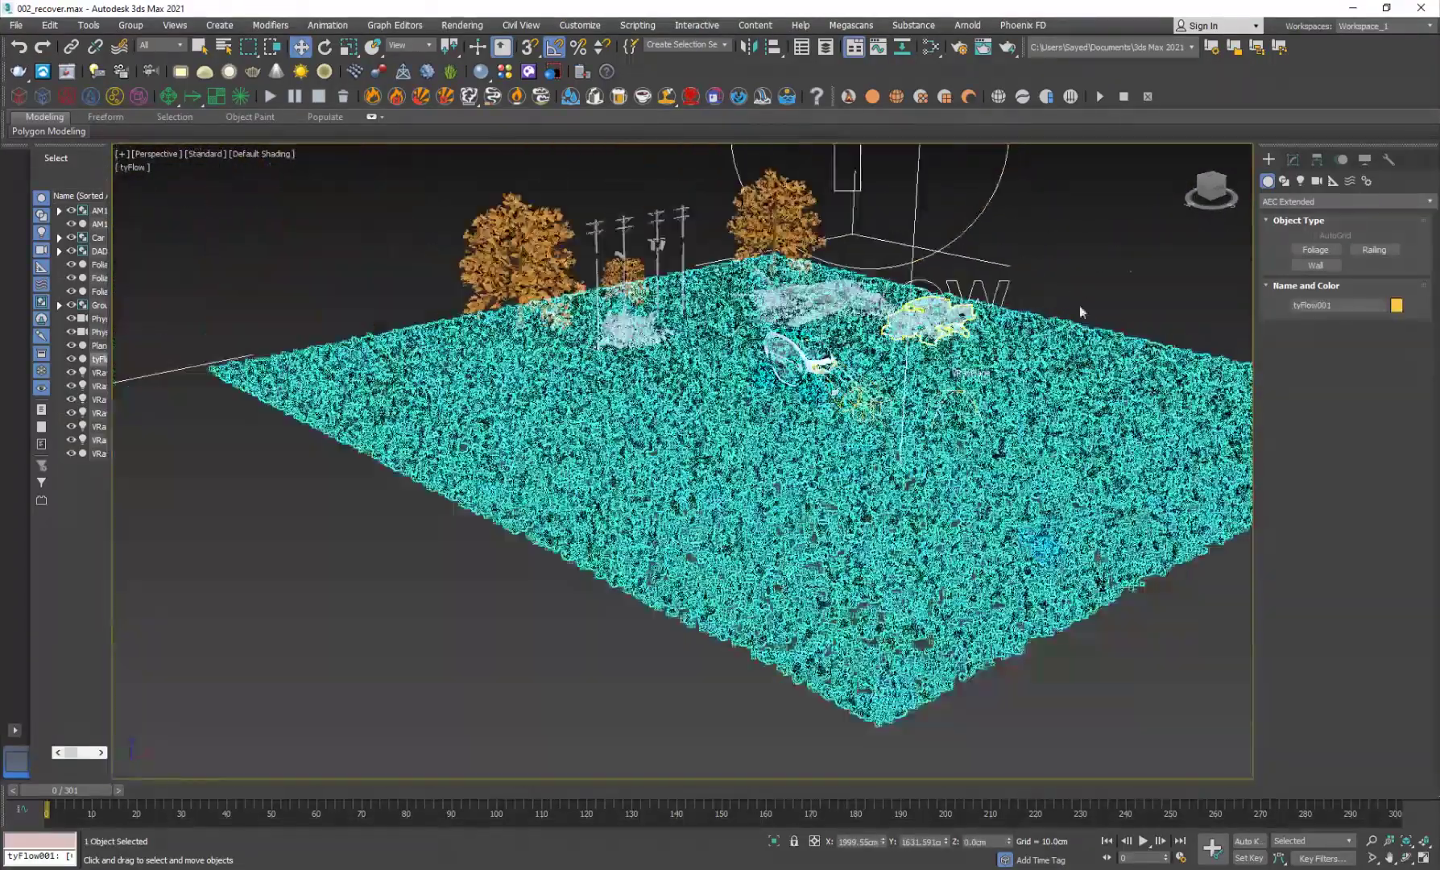
middle_click_drag(1036, 387, 818, 486)
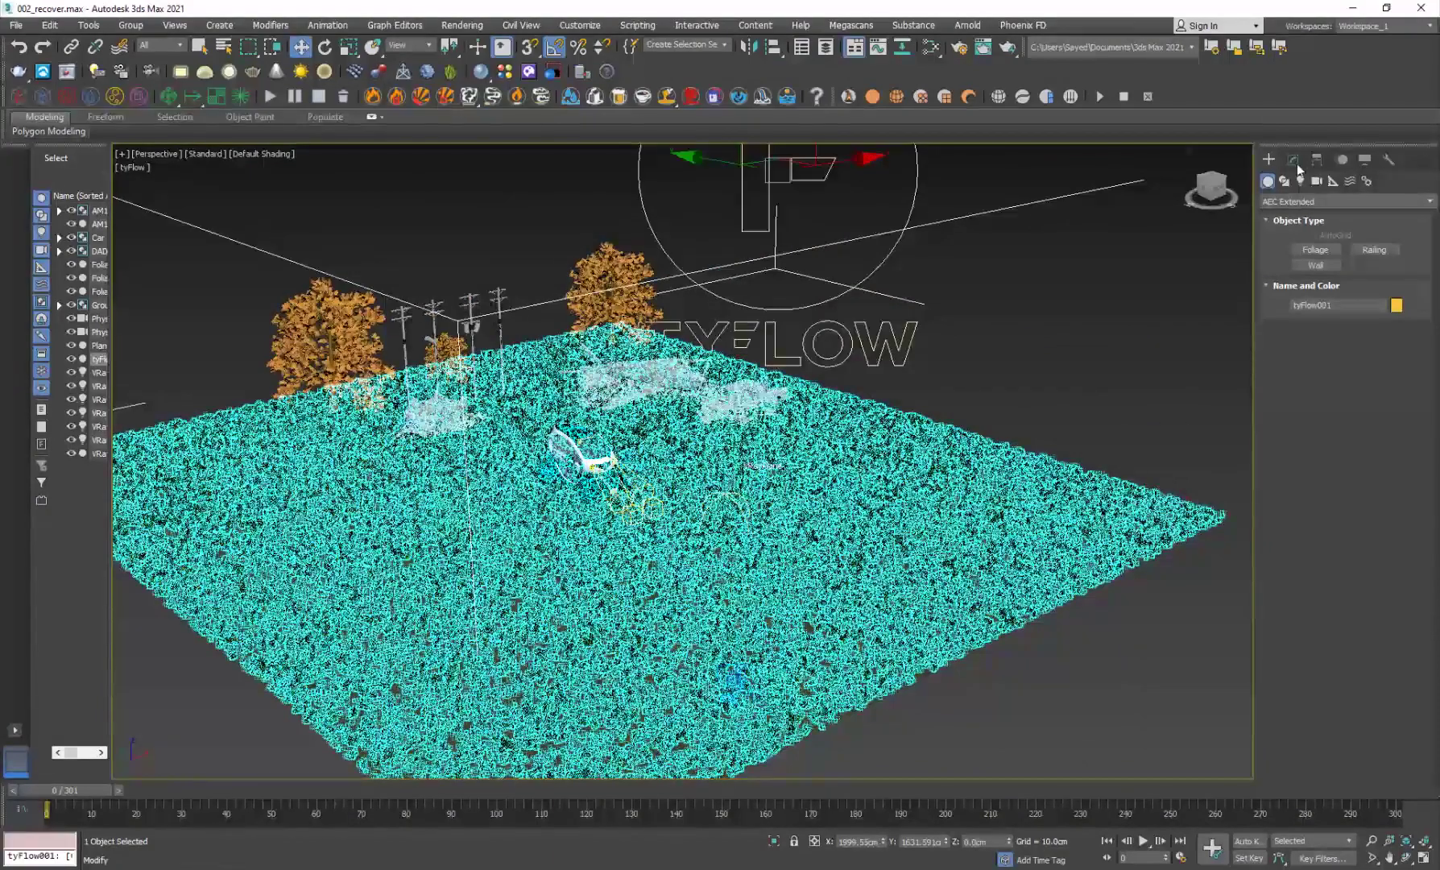
left_click(1294, 160)
left_click(1339, 467)
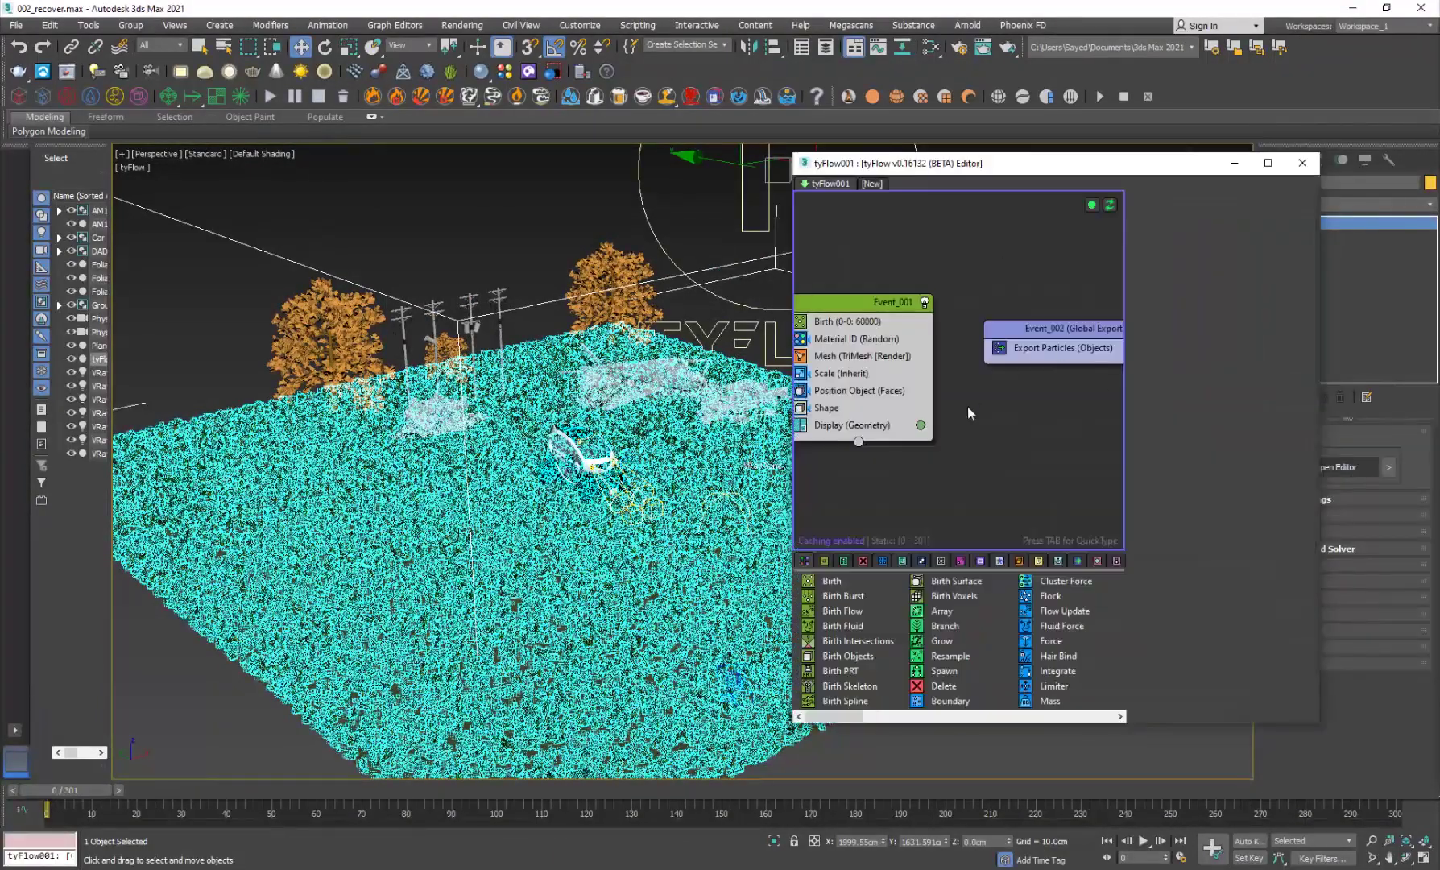
Deselect the grass in the scene and examine the Birth operator's particle settings in Event_001
left_click(517, 228)
middle_click_drag(961, 499, 1021, 517)
left_click(915, 340)
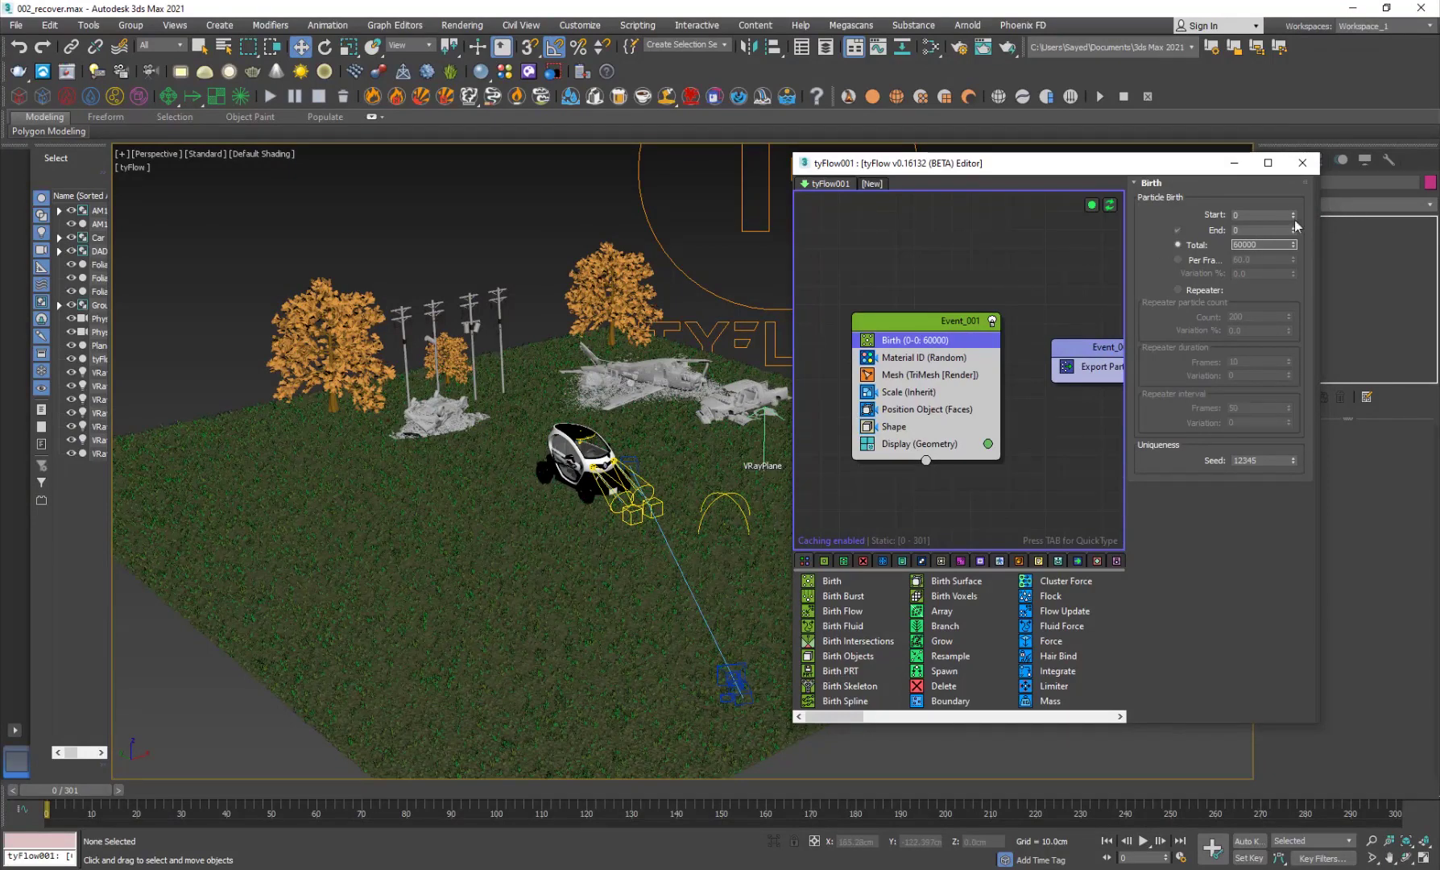
middle_click_drag(983, 424, 958, 407)
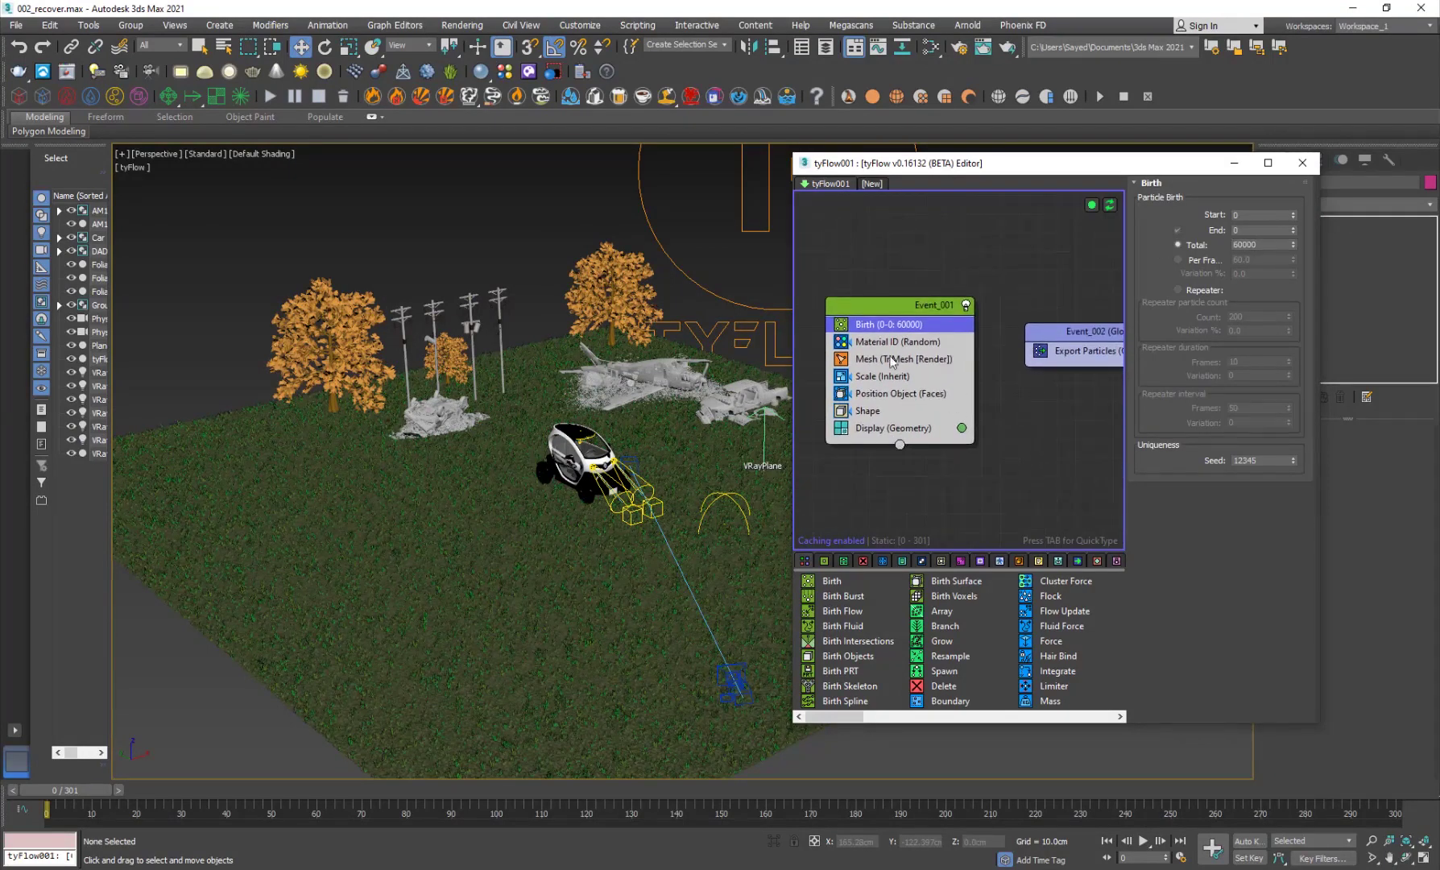
Examine the Material ID operator's Random settings and compare them with a close-up of the grass blades' colours
left_click(894, 343)
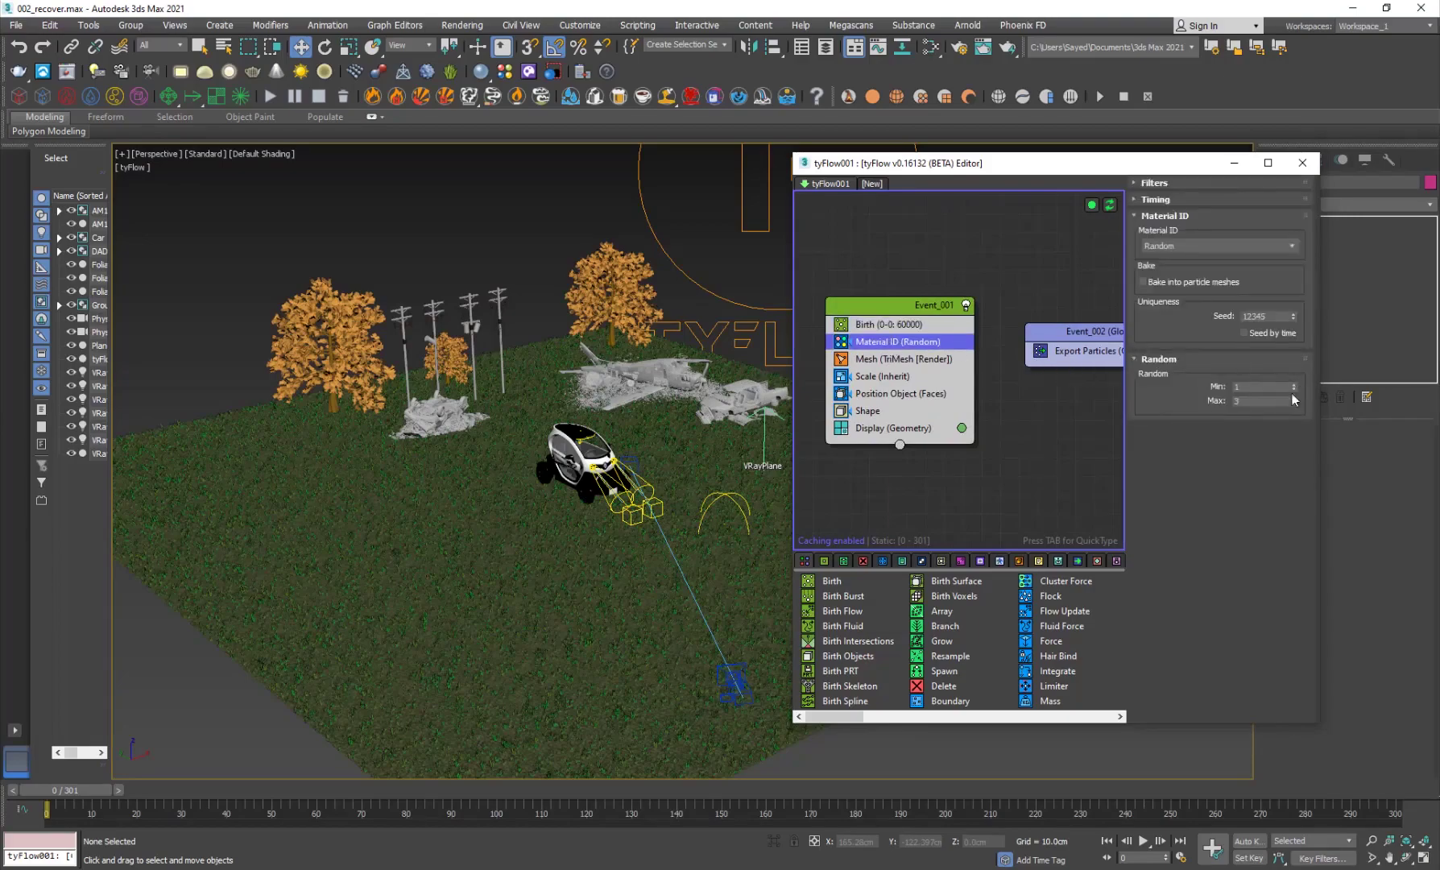
left_click(647, 209)
scroll(485, 520, "up", 10)
scroll(529, 532, "up", 5)
scroll(525, 540, "up", 5)
scroll(523, 544, "up", 3)
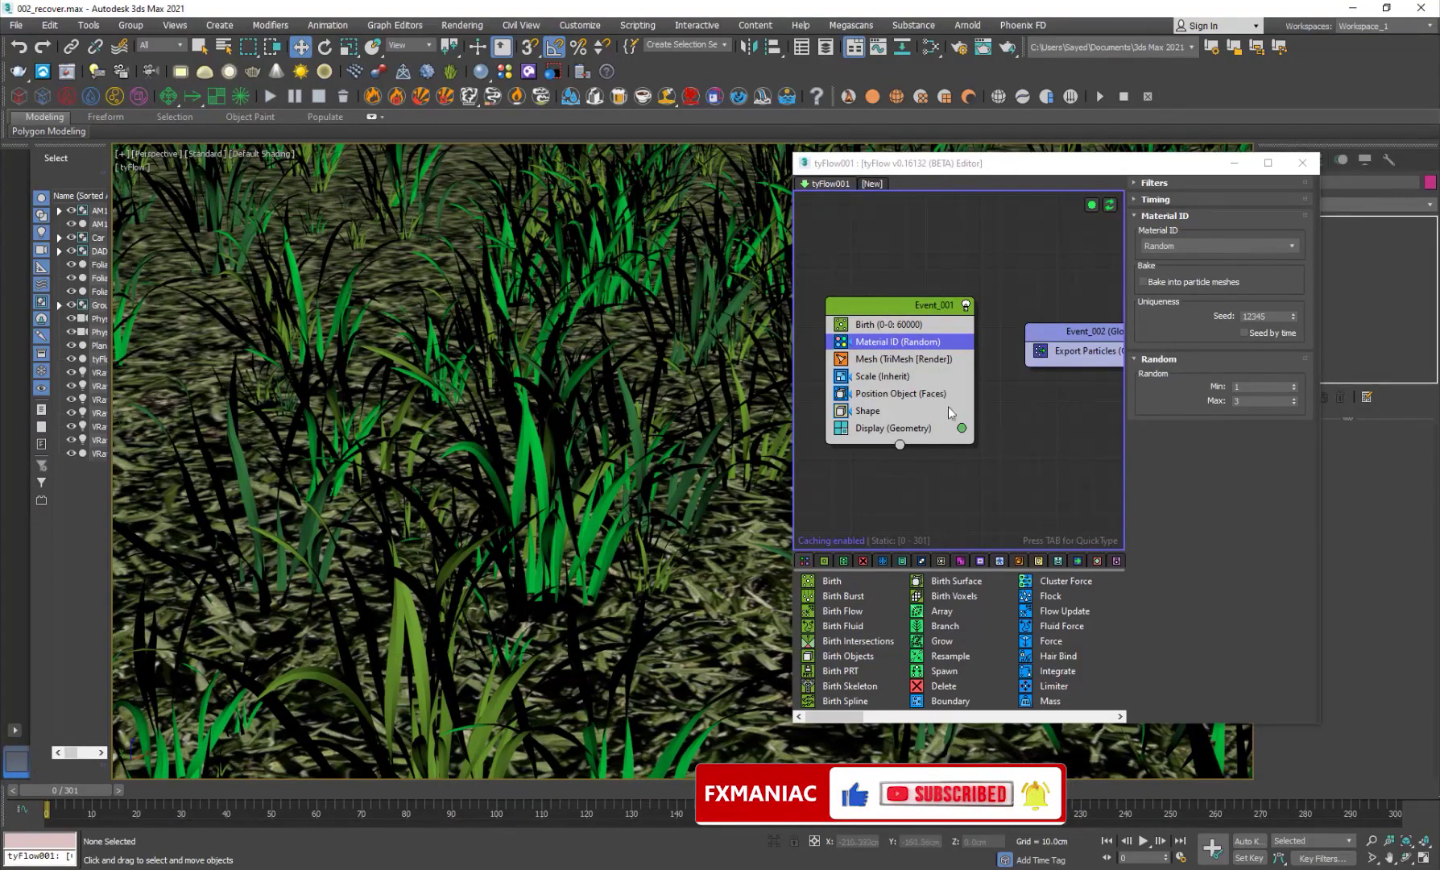
Examine the Scale and Position Object operator settings, checking how the grass is spread over the ground plane
left_click(879, 376)
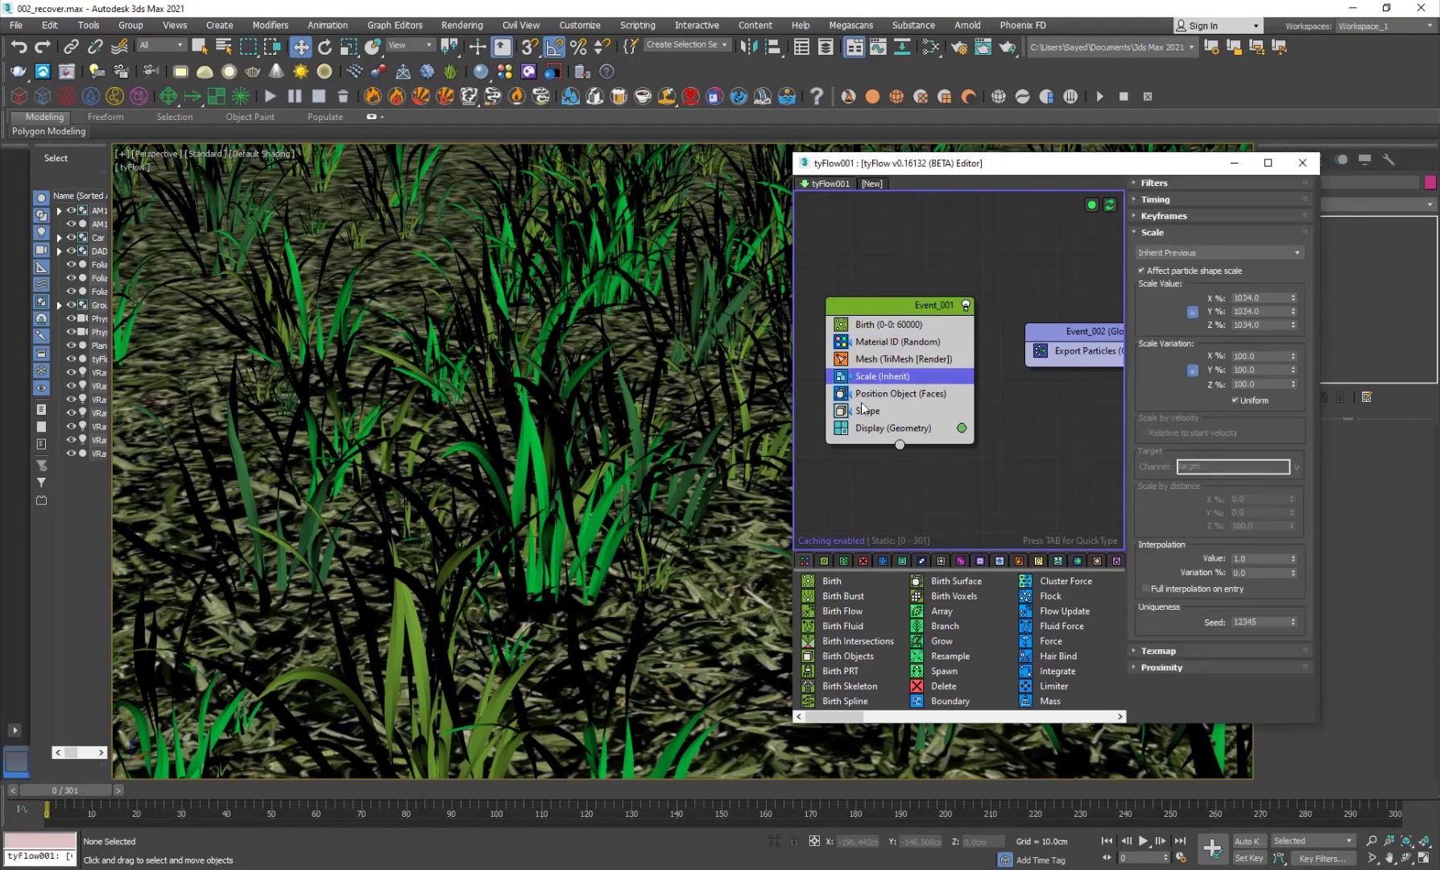
left_click(908, 394)
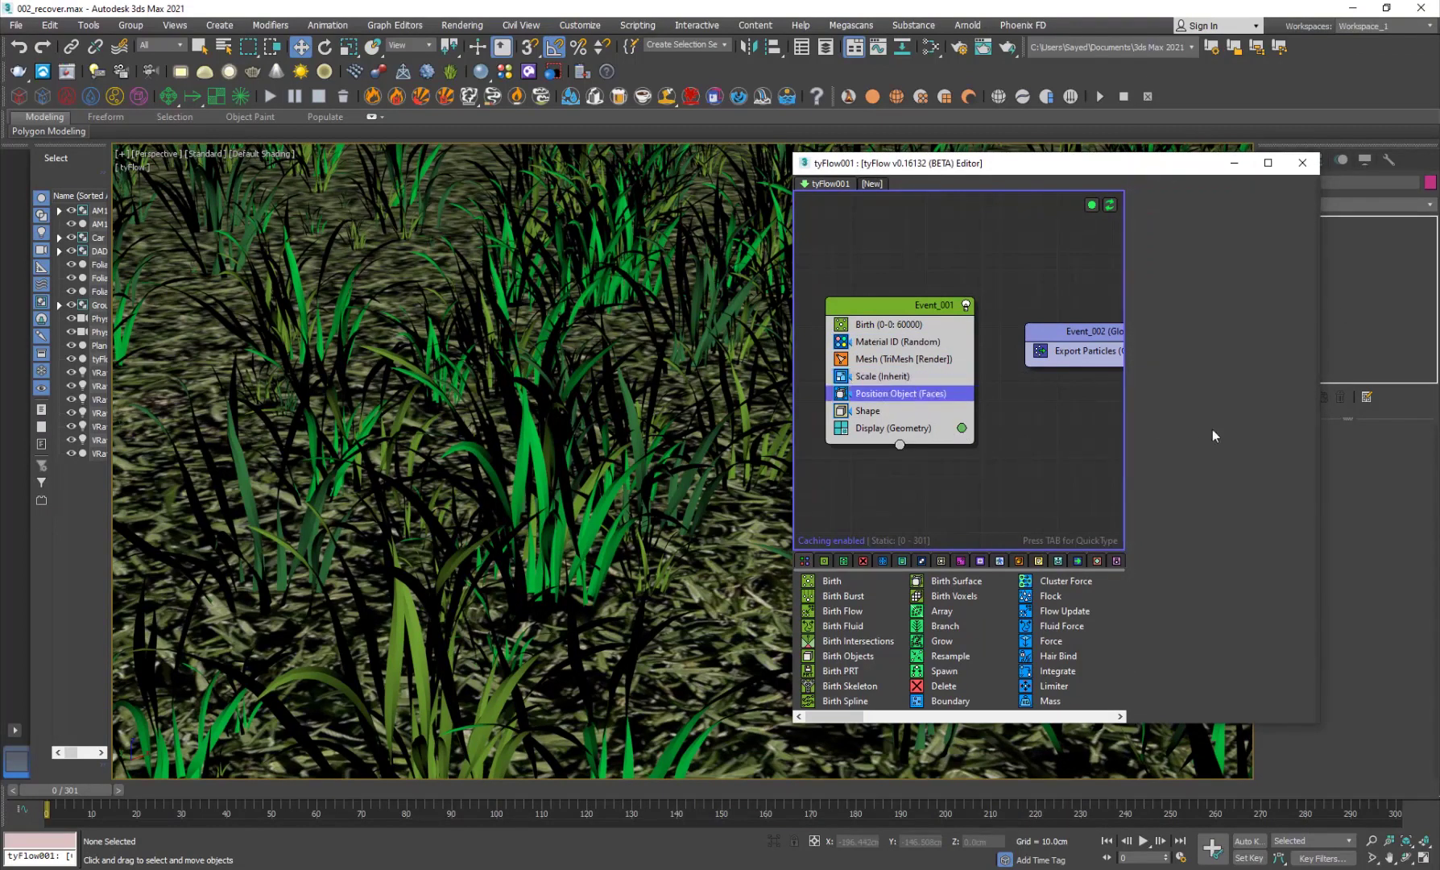
scroll(440, 472, "down", 5)
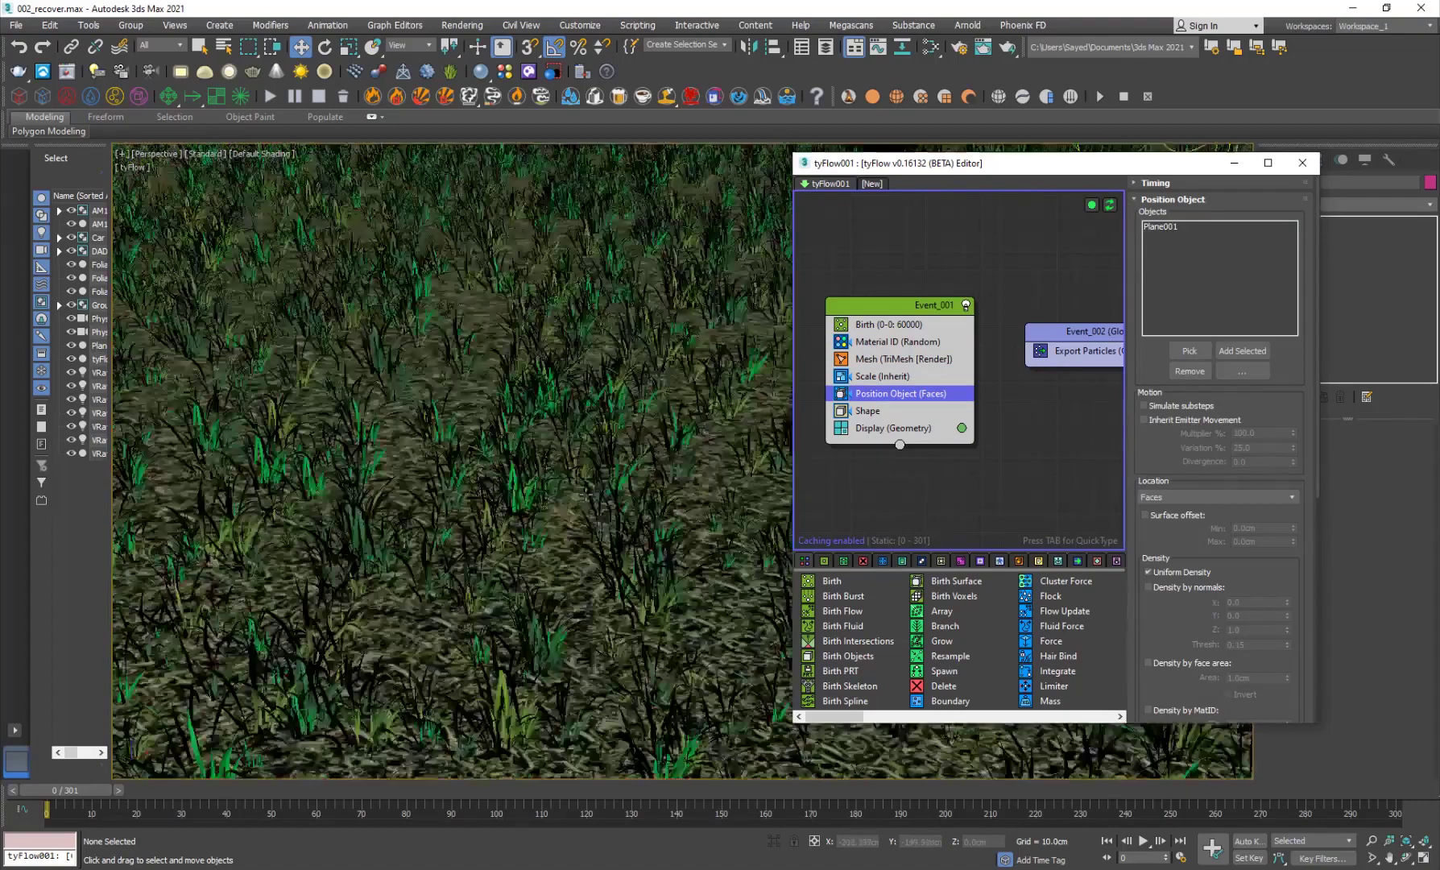
middle_click_drag(440, 538, 587, 513)
scroll(586, 513, "up", 3)
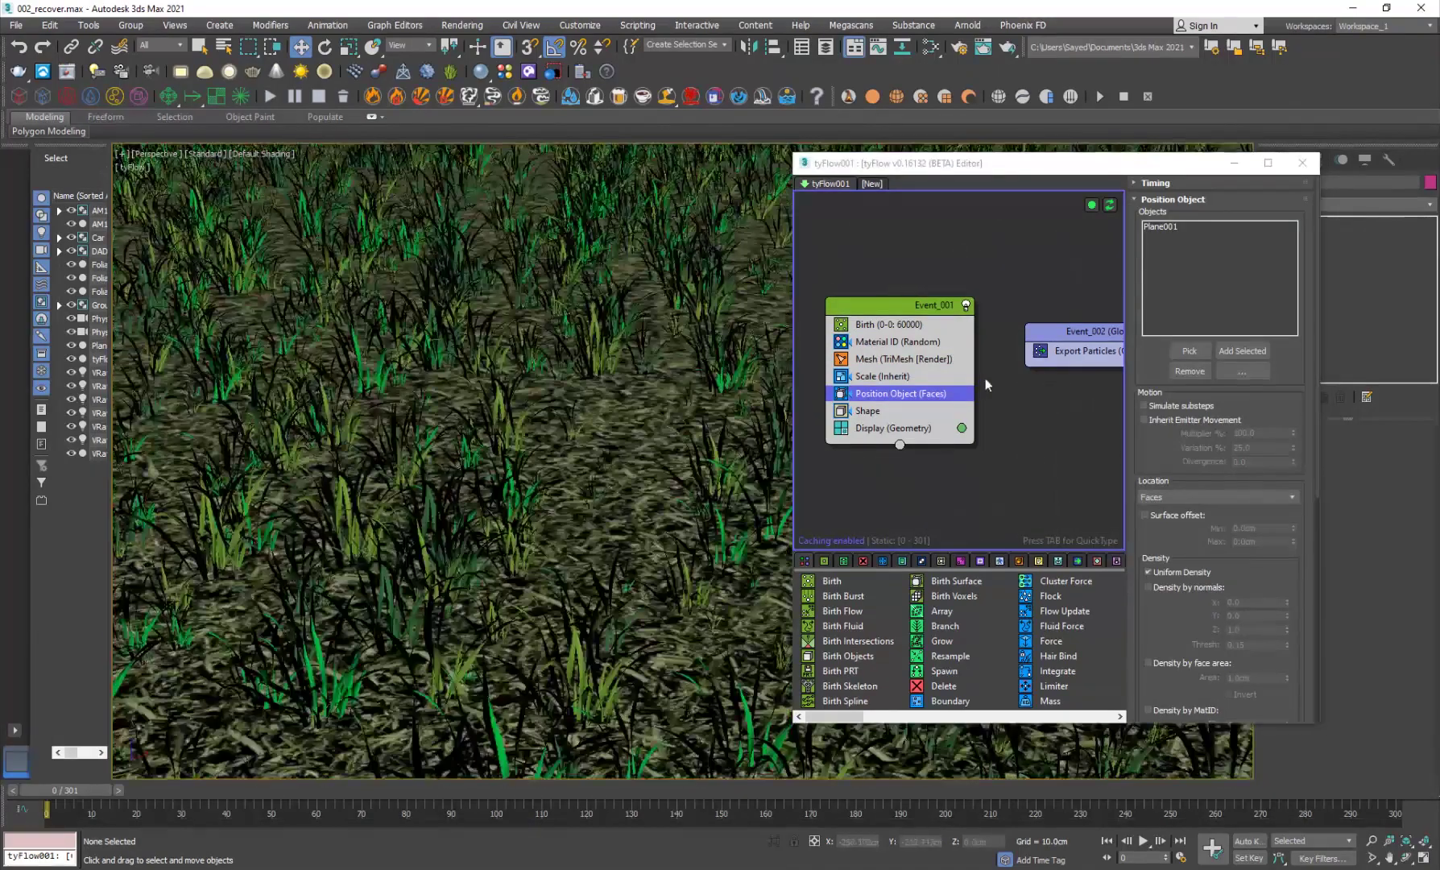
Turn off Event_001 to view the ground plane without grass around the car, and turn the event back on
left_click(966, 306)
scroll(594, 466, "up", 3)
scroll(593, 465, "down", 3)
scroll(594, 465, "down", 10)
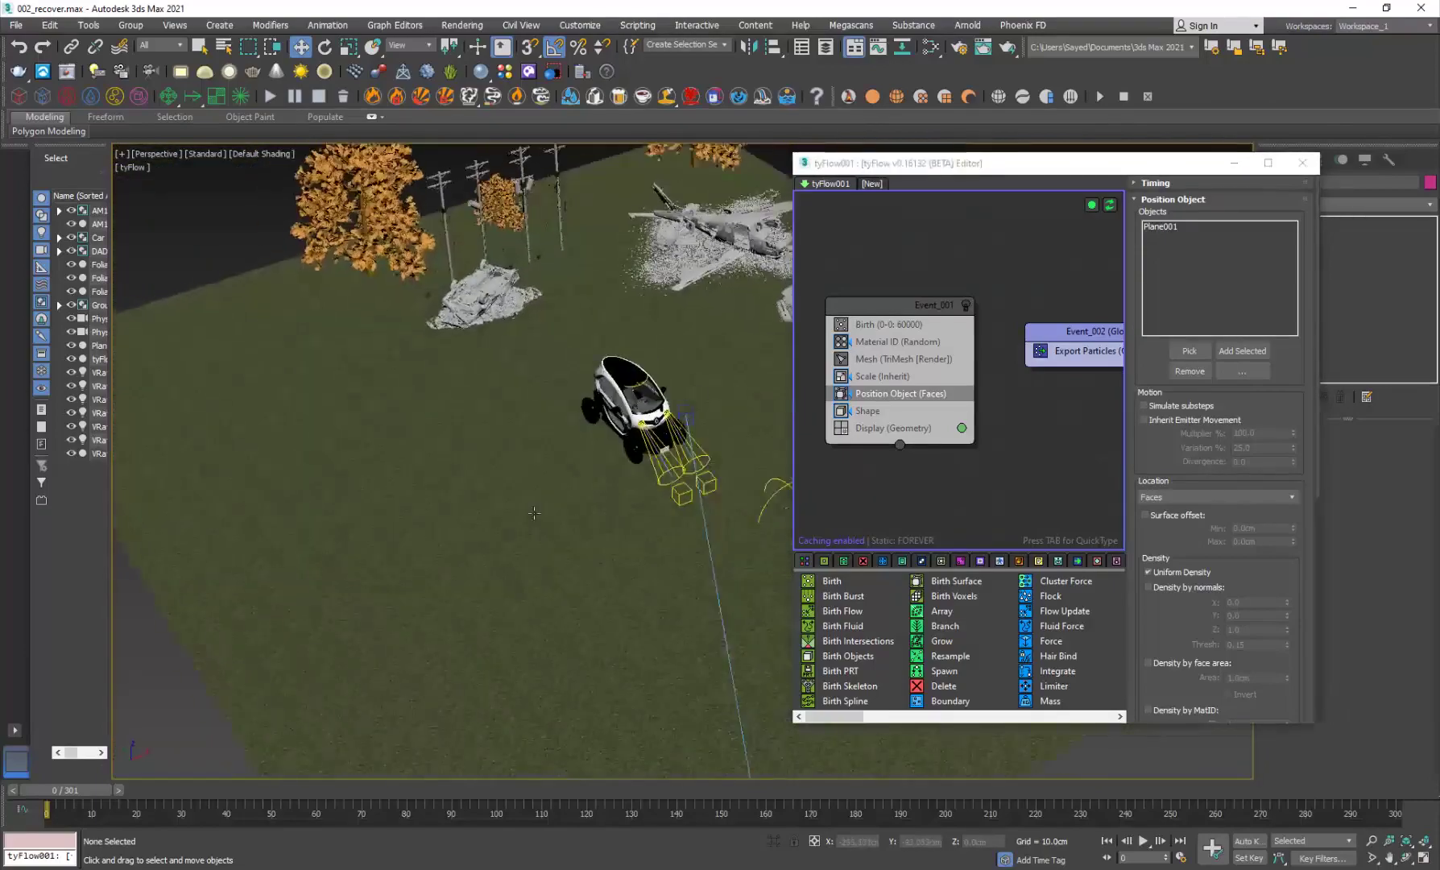
scroll(534, 513, "up", 5)
scroll(534, 513, "down", 3)
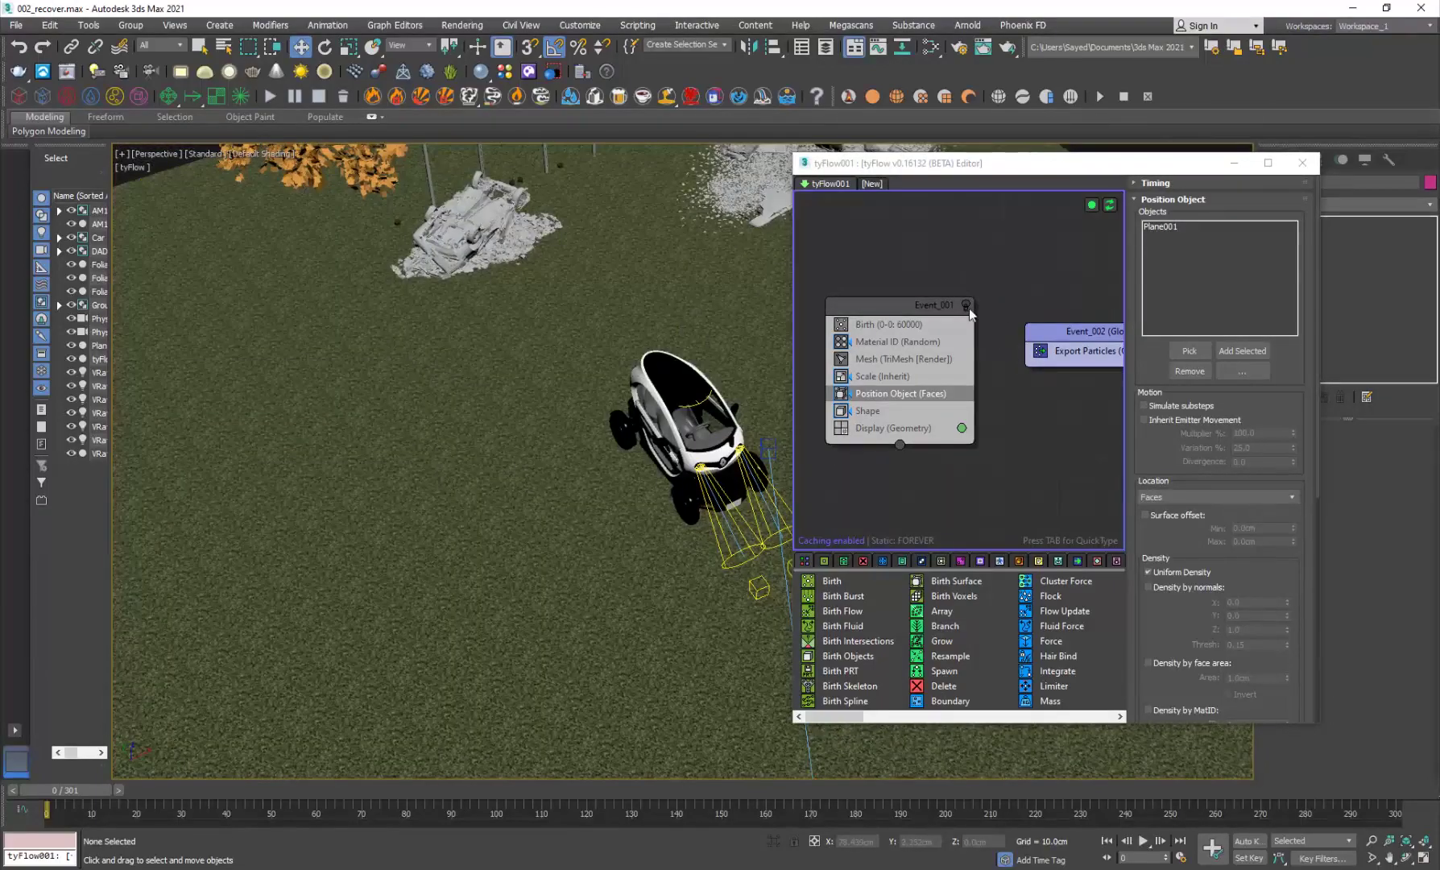
left_click(969, 307)
Compare the PhysCamera001 view with the render playing in Premiere Pro, and close the tyFlow editor in 3ds Max
key("c")
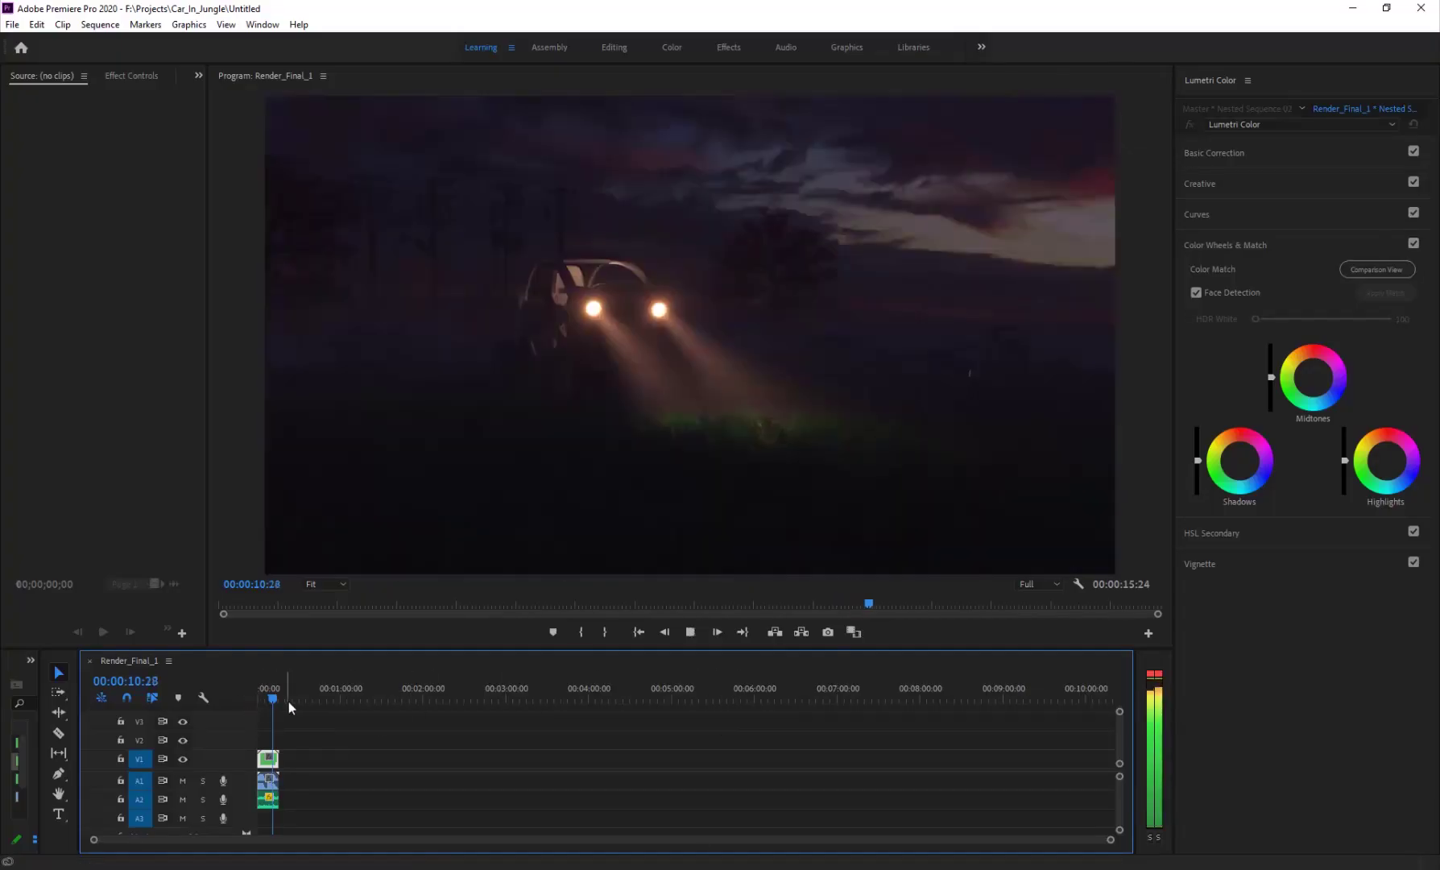
key("space")
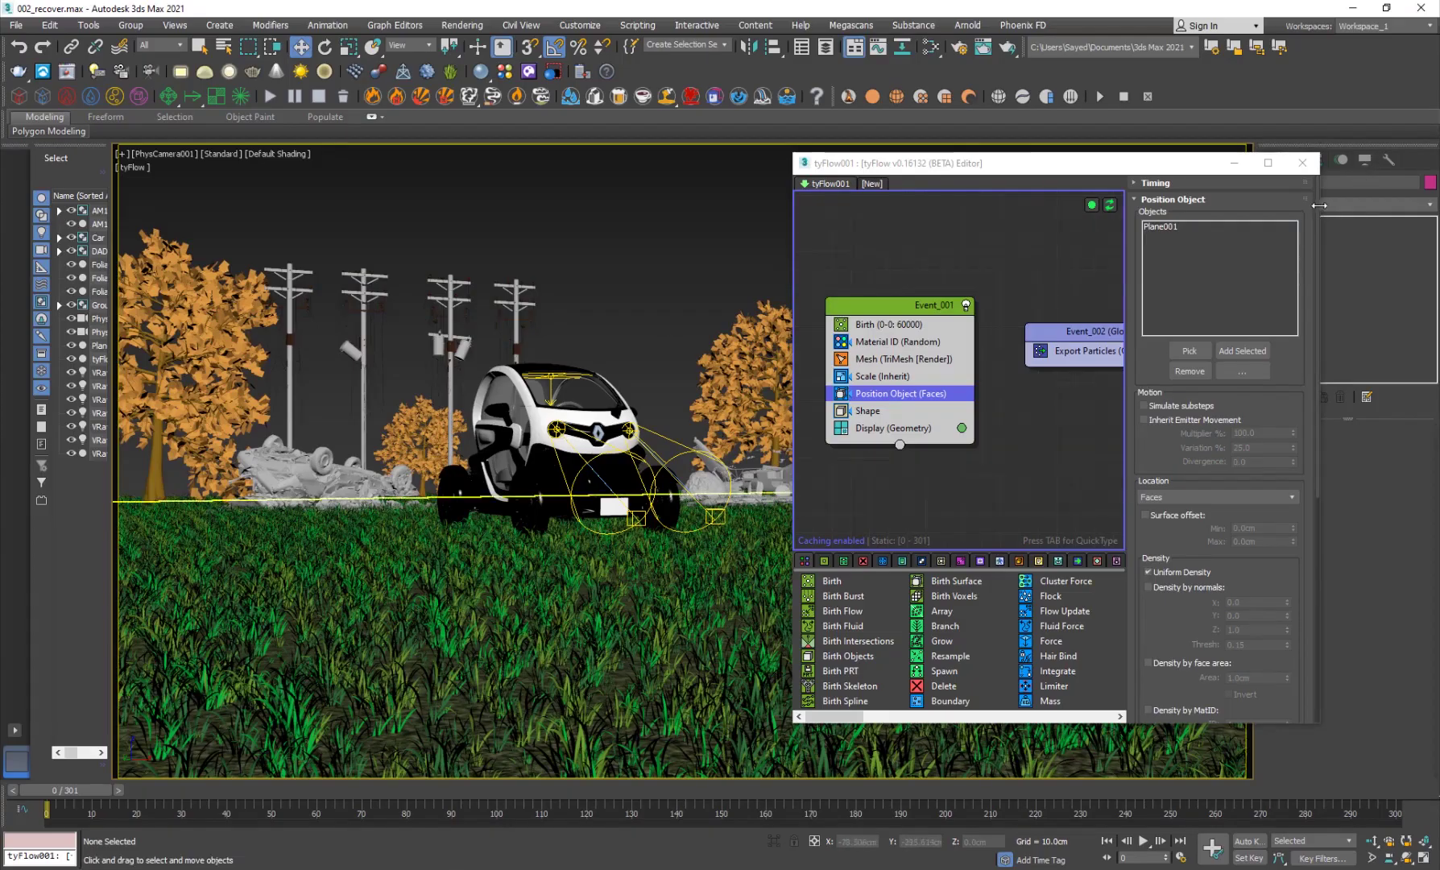
left_click(1302, 162)
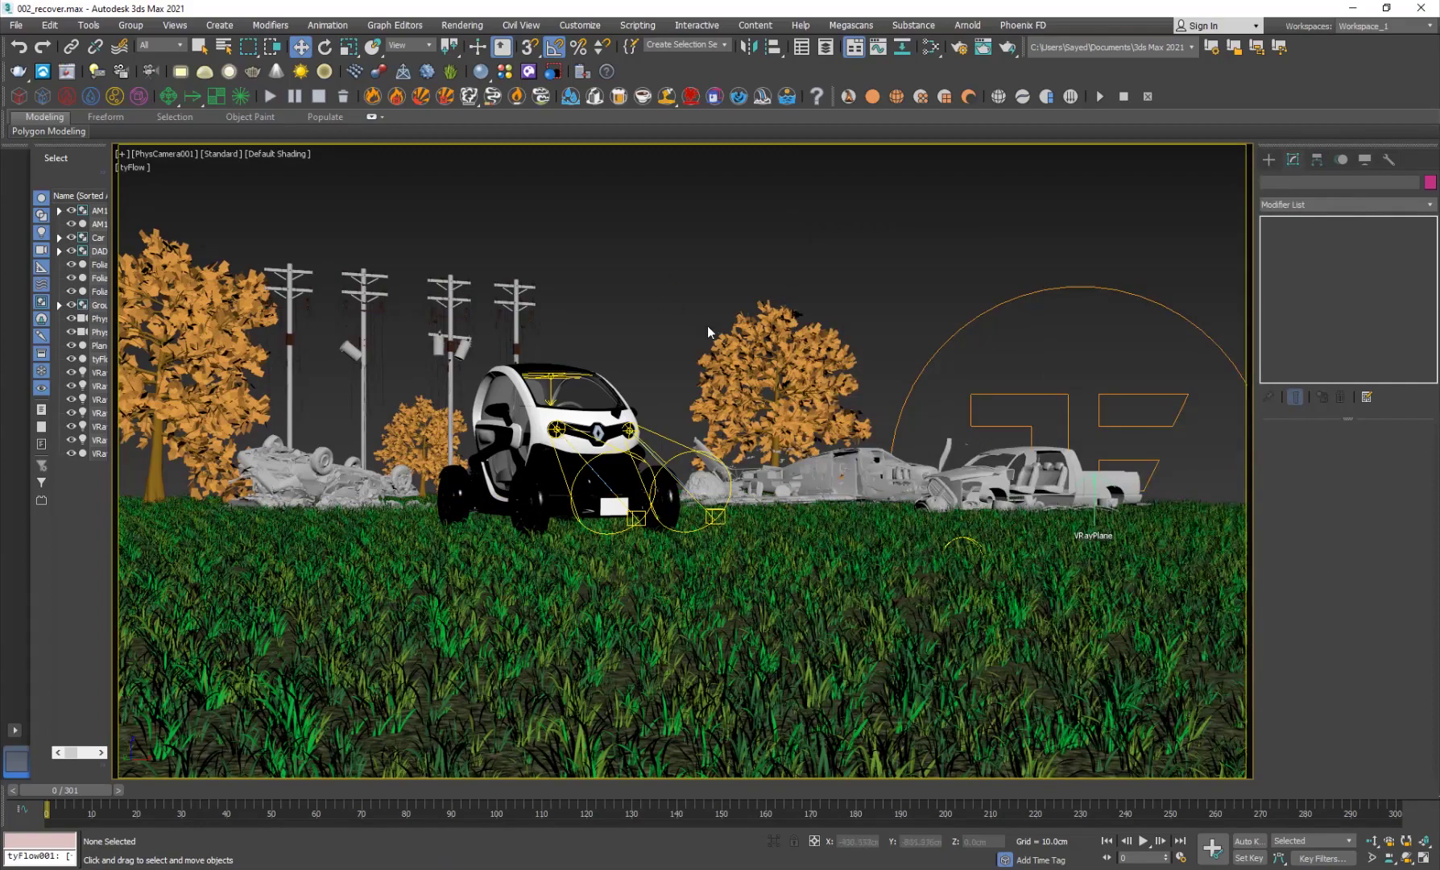
Return to the perspective view, limit the selection filter to Lights and select the V-Ray dome light near the car
key("p")
scroll(757, 385, "down", 5)
middle_click_drag(726, 474, 777, 501, "alt")
scroll(870, 477, "up", 3)
middle_click_drag(870, 483, 757, 469)
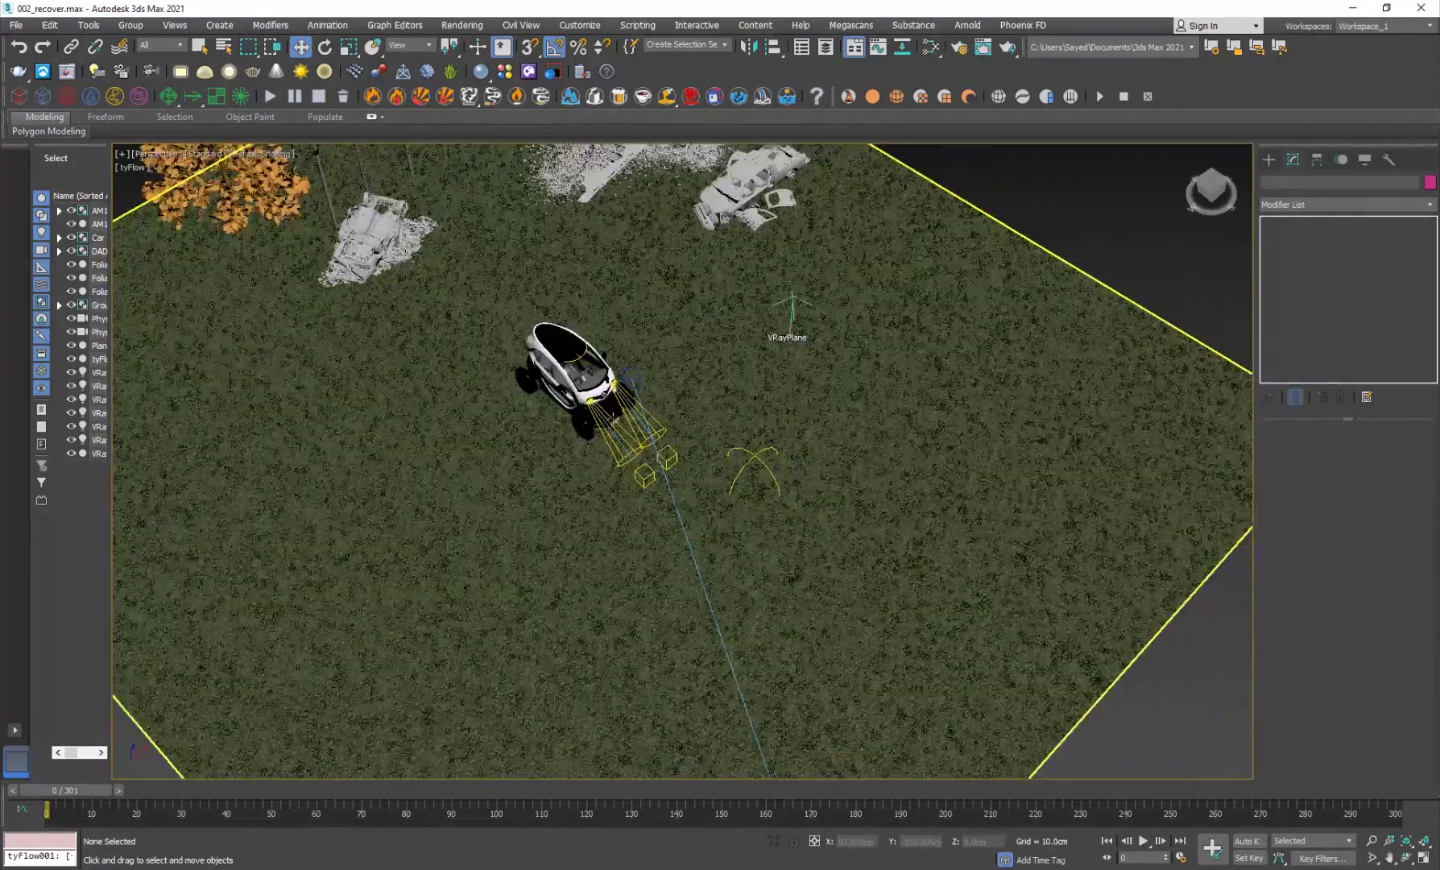
left_click(153, 47)
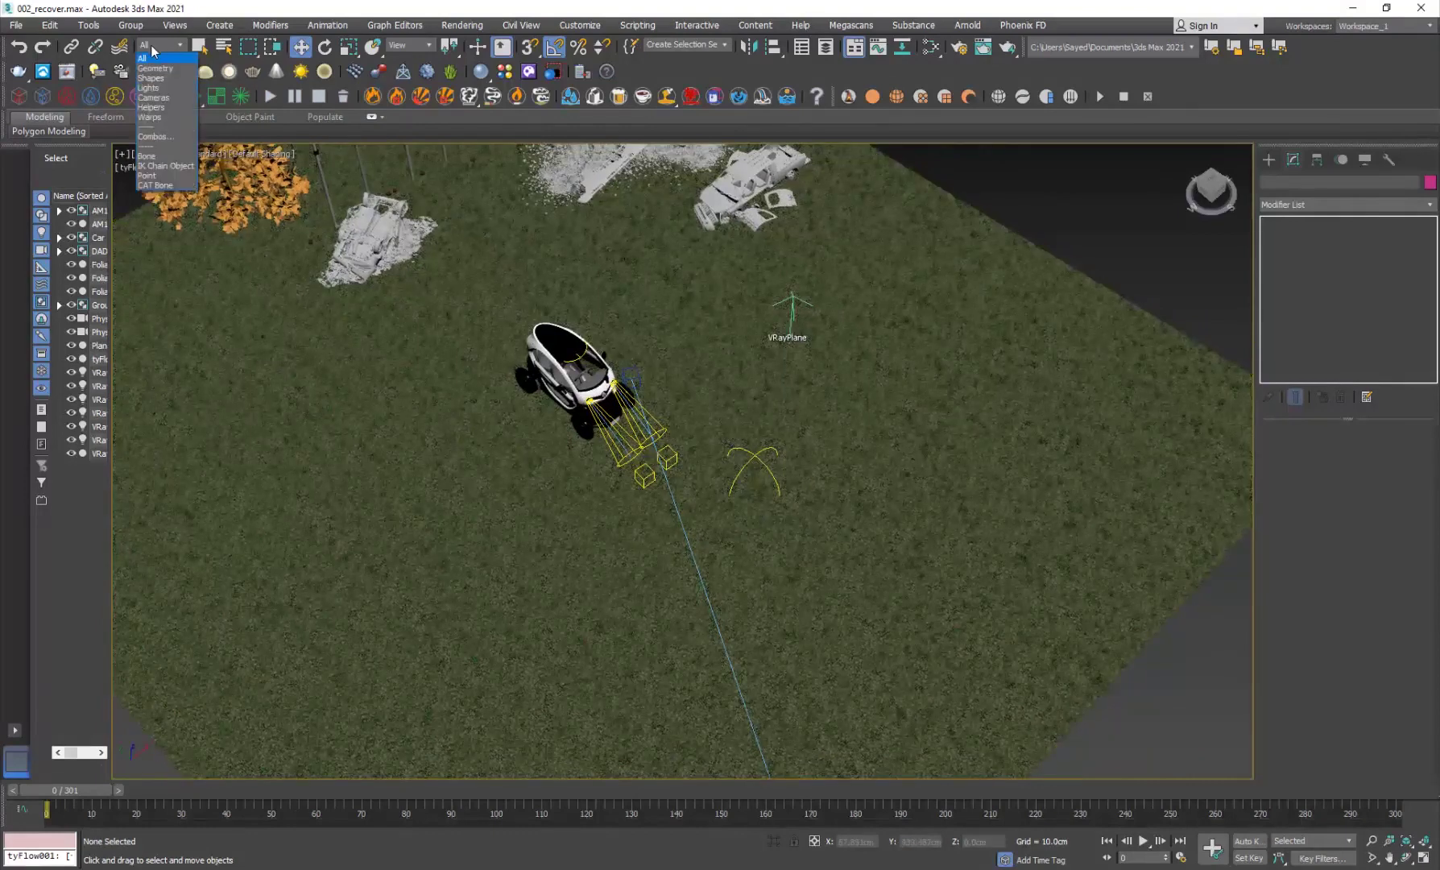
left_click(150, 88)
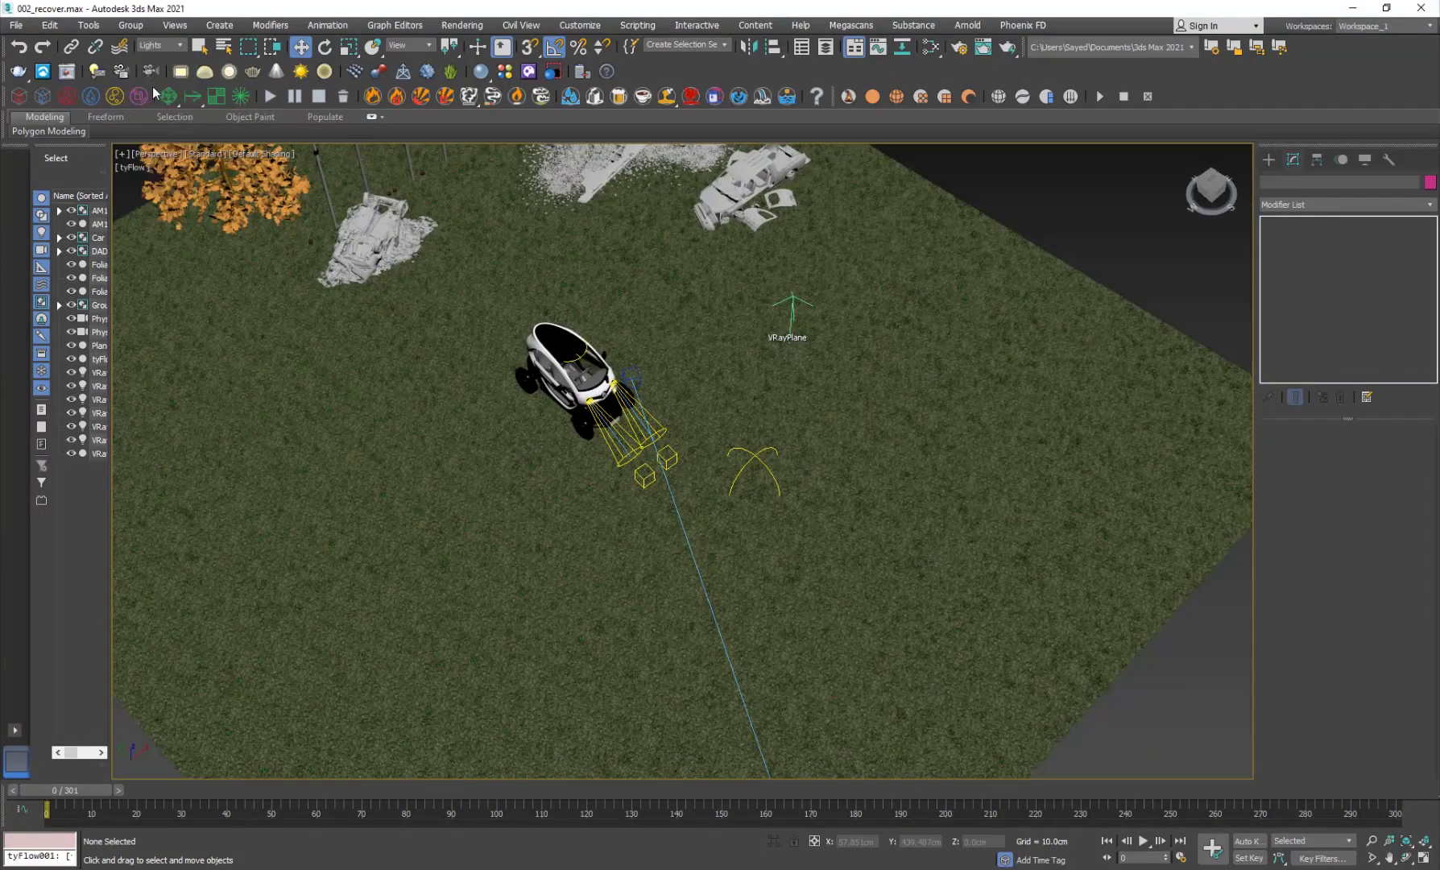
left_click(752, 457)
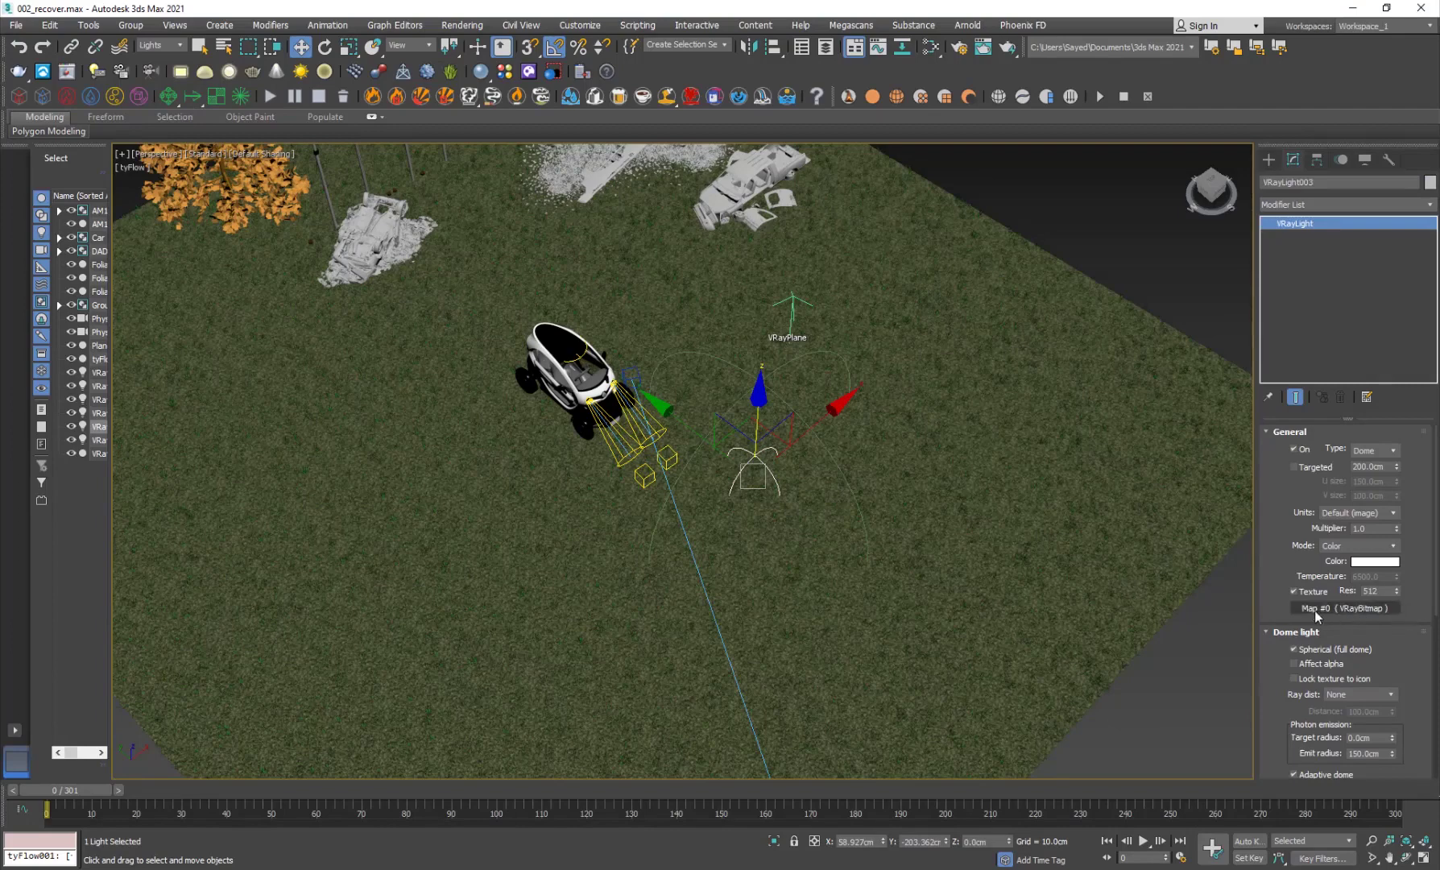
Keep the light type as Dome and bring its VRayBitmap texture into the Slate Material Editor
left_click(1374, 451)
left_click(1369, 474)
key("m")
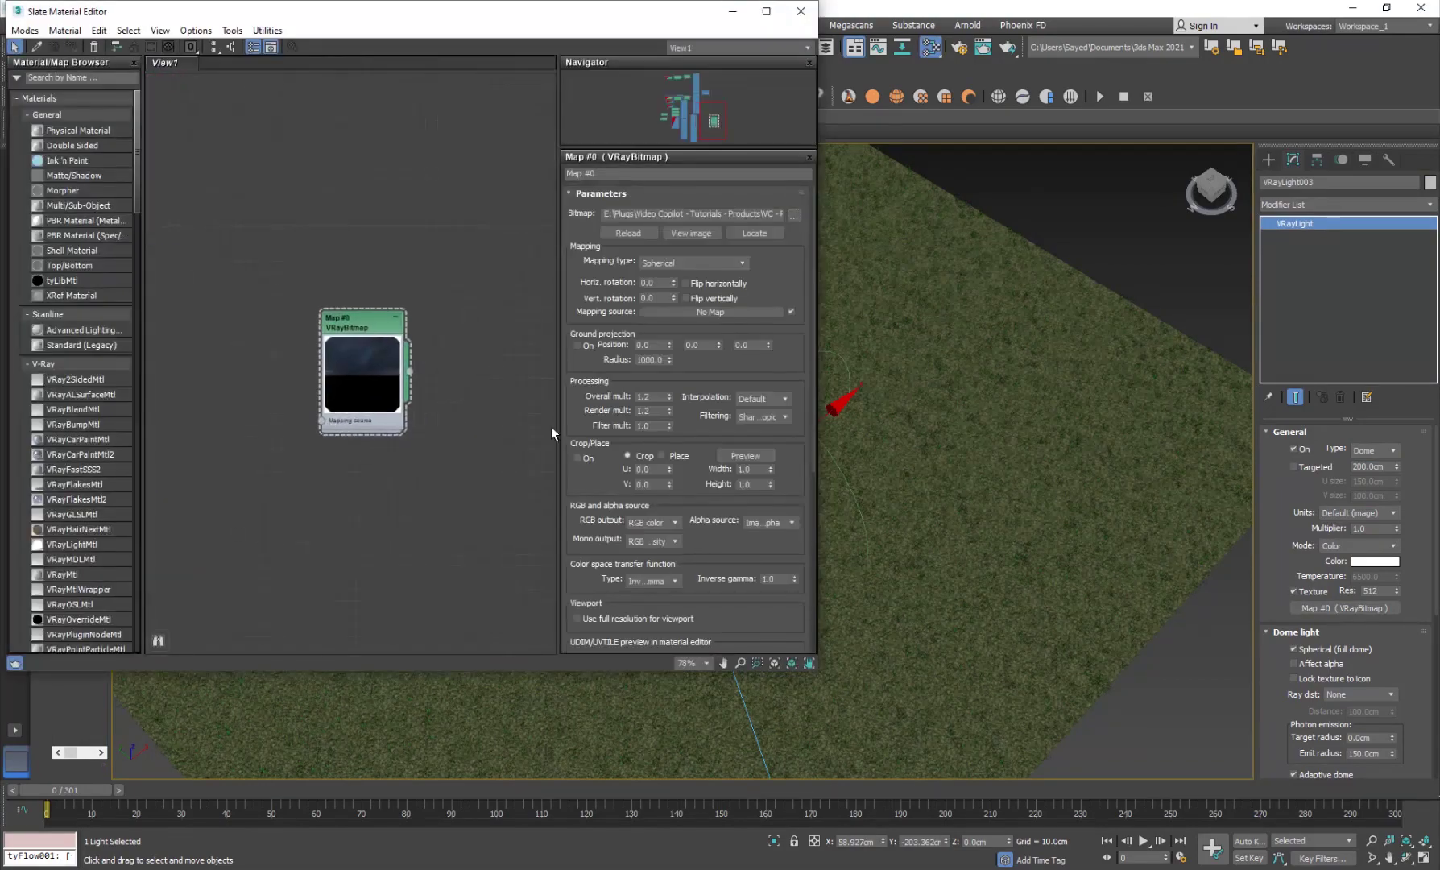
left_click_drag(1331, 613, 406, 405)
left_click(378, 388)
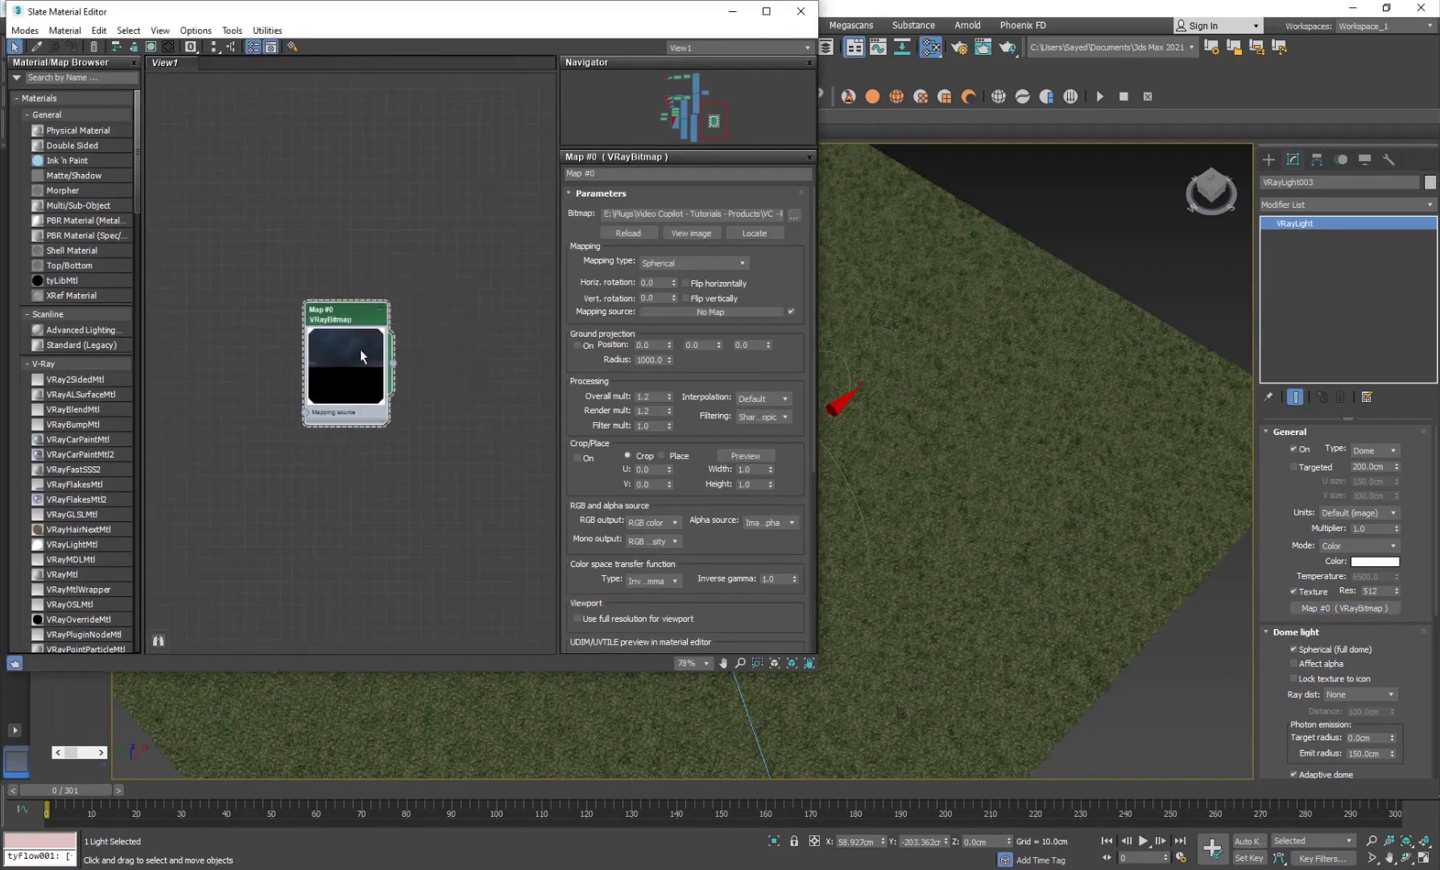
View the dome light's sky image, examine the clouds and horizon up close, and close the preview
left_click(699, 234)
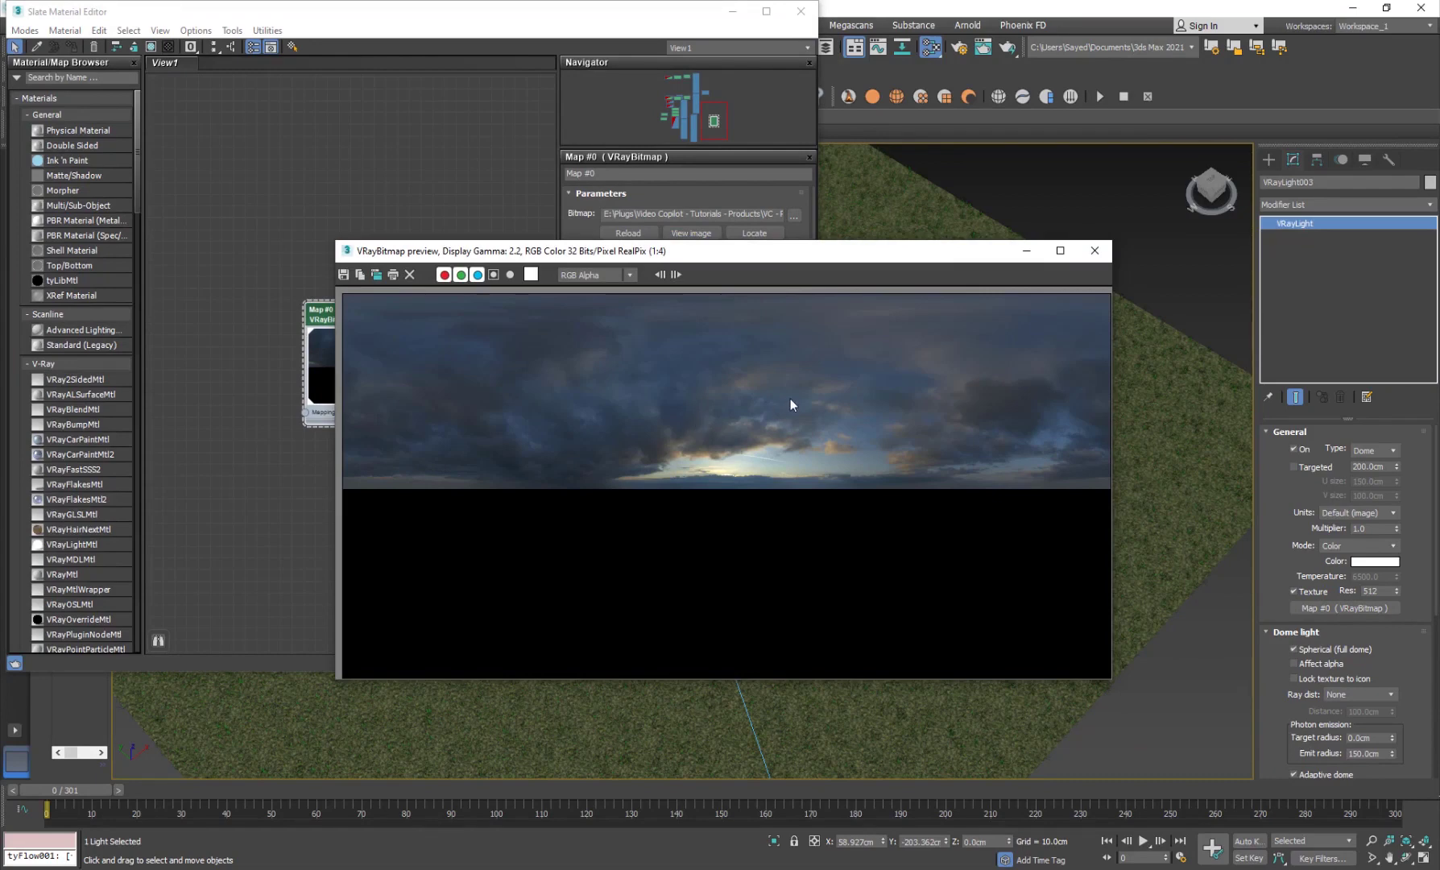
scroll(710, 415, "up", 2)
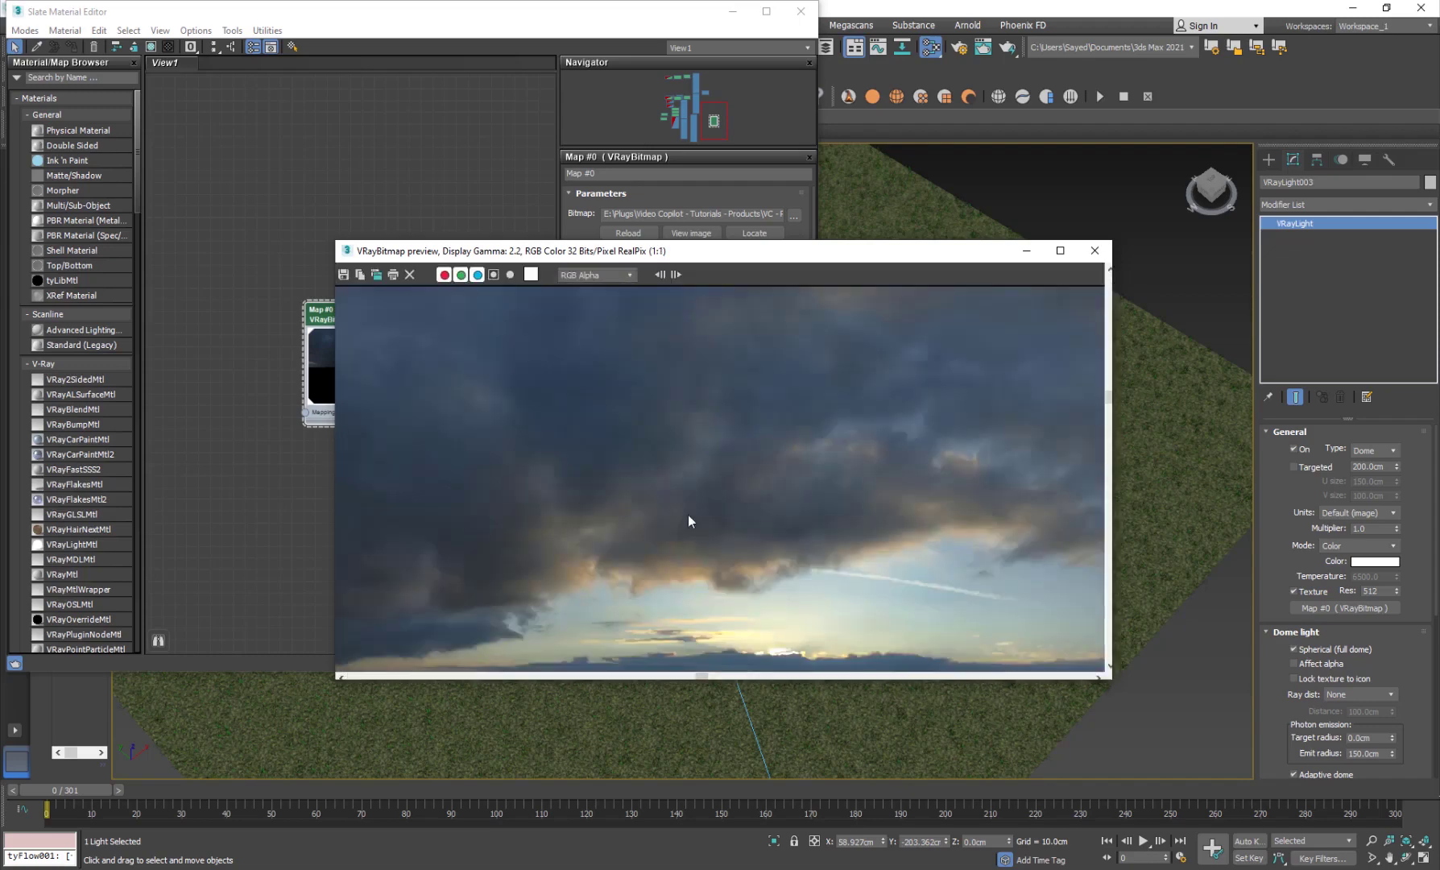
middle_click_drag(683, 514, 616, 388)
scroll(748, 560, "up", 2)
scroll(692, 463, "down", 3)
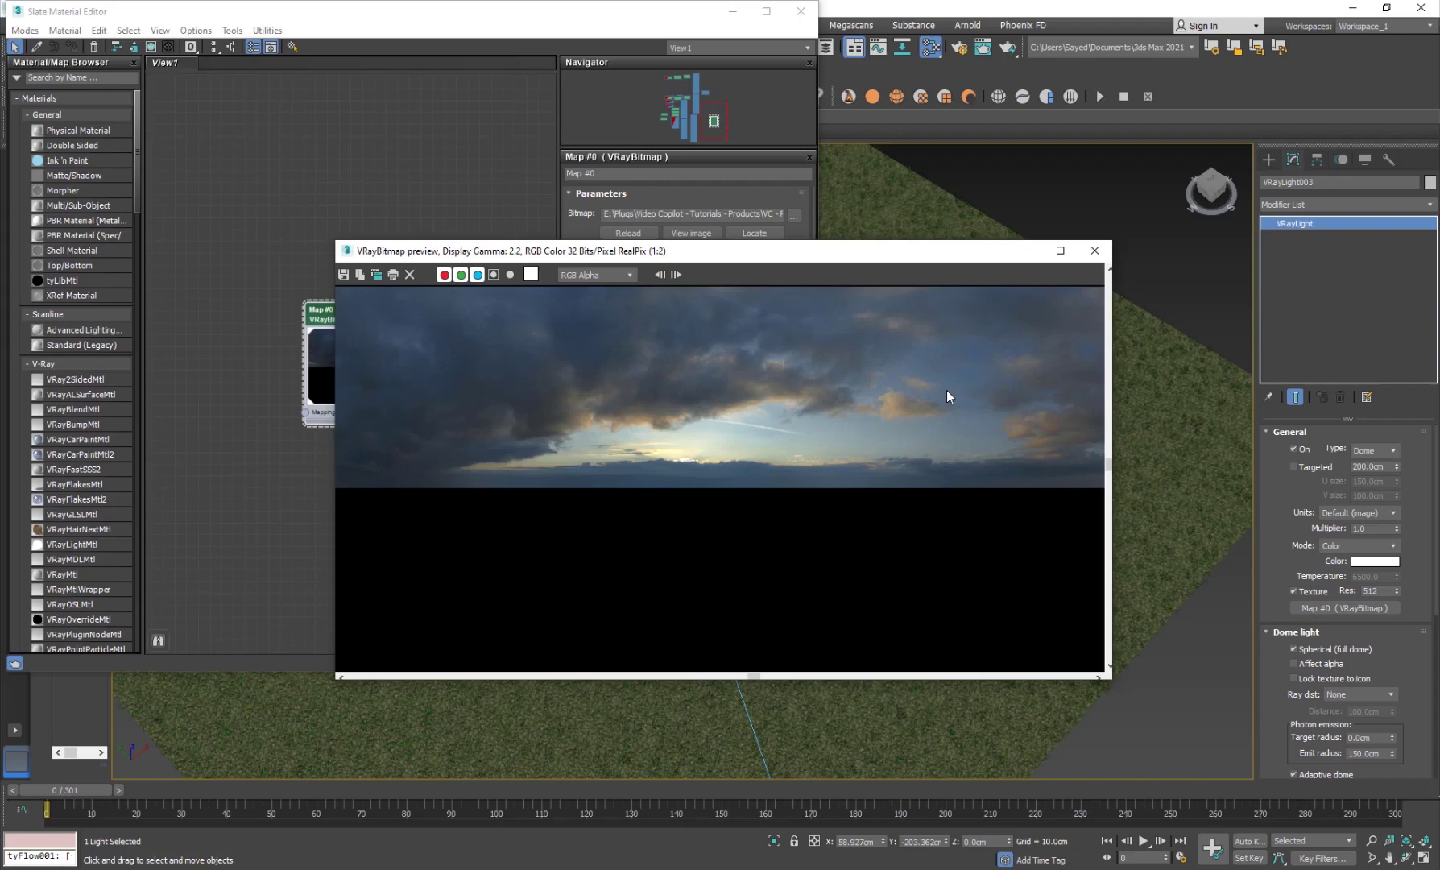
scroll(680, 467, "down", 1)
scroll(698, 448, "down", 1)
scroll(702, 448, "up", 1)
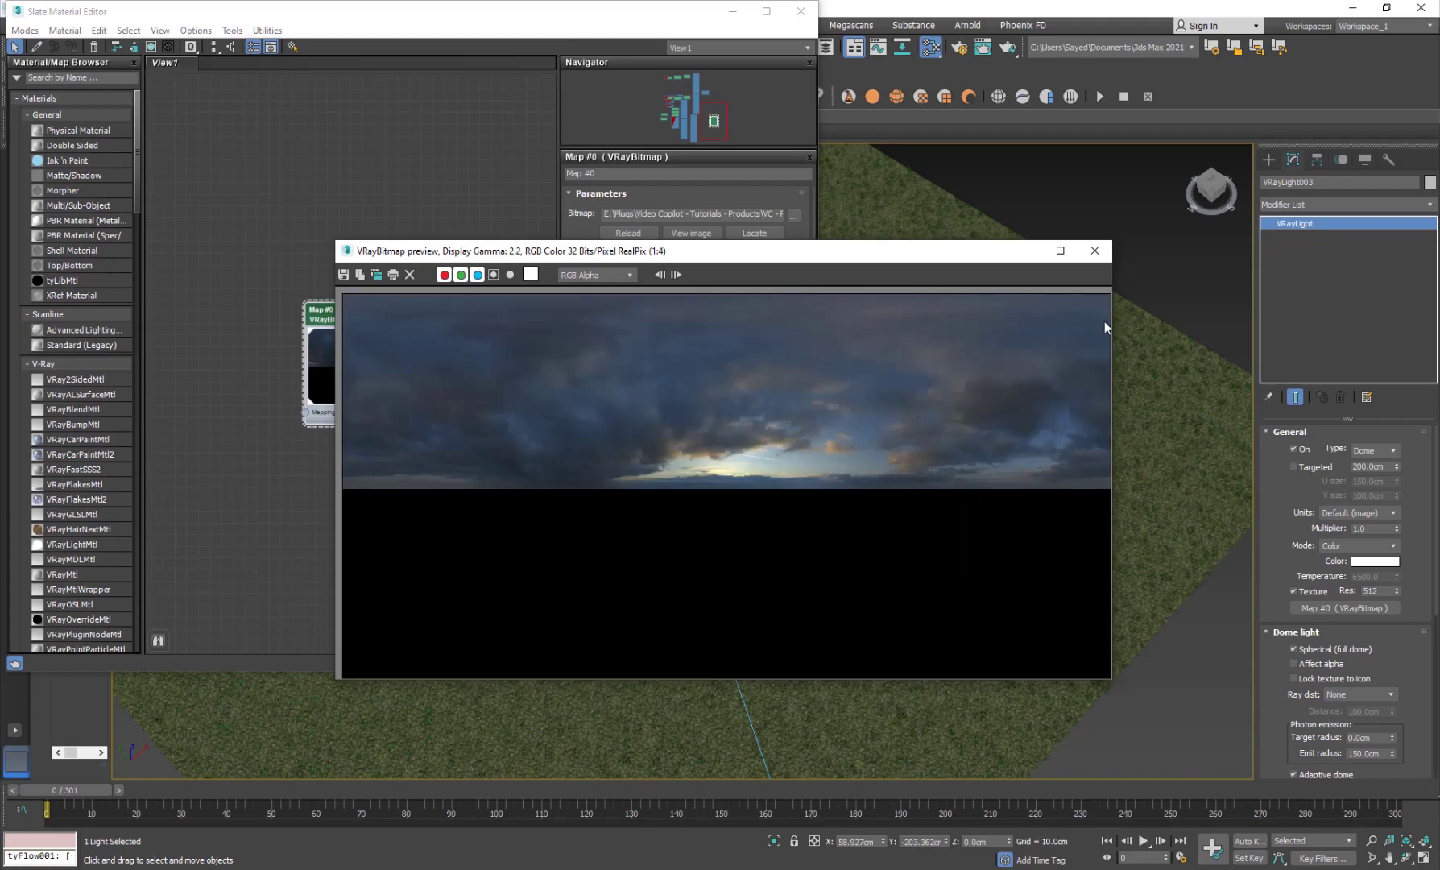
left_click(1094, 251)
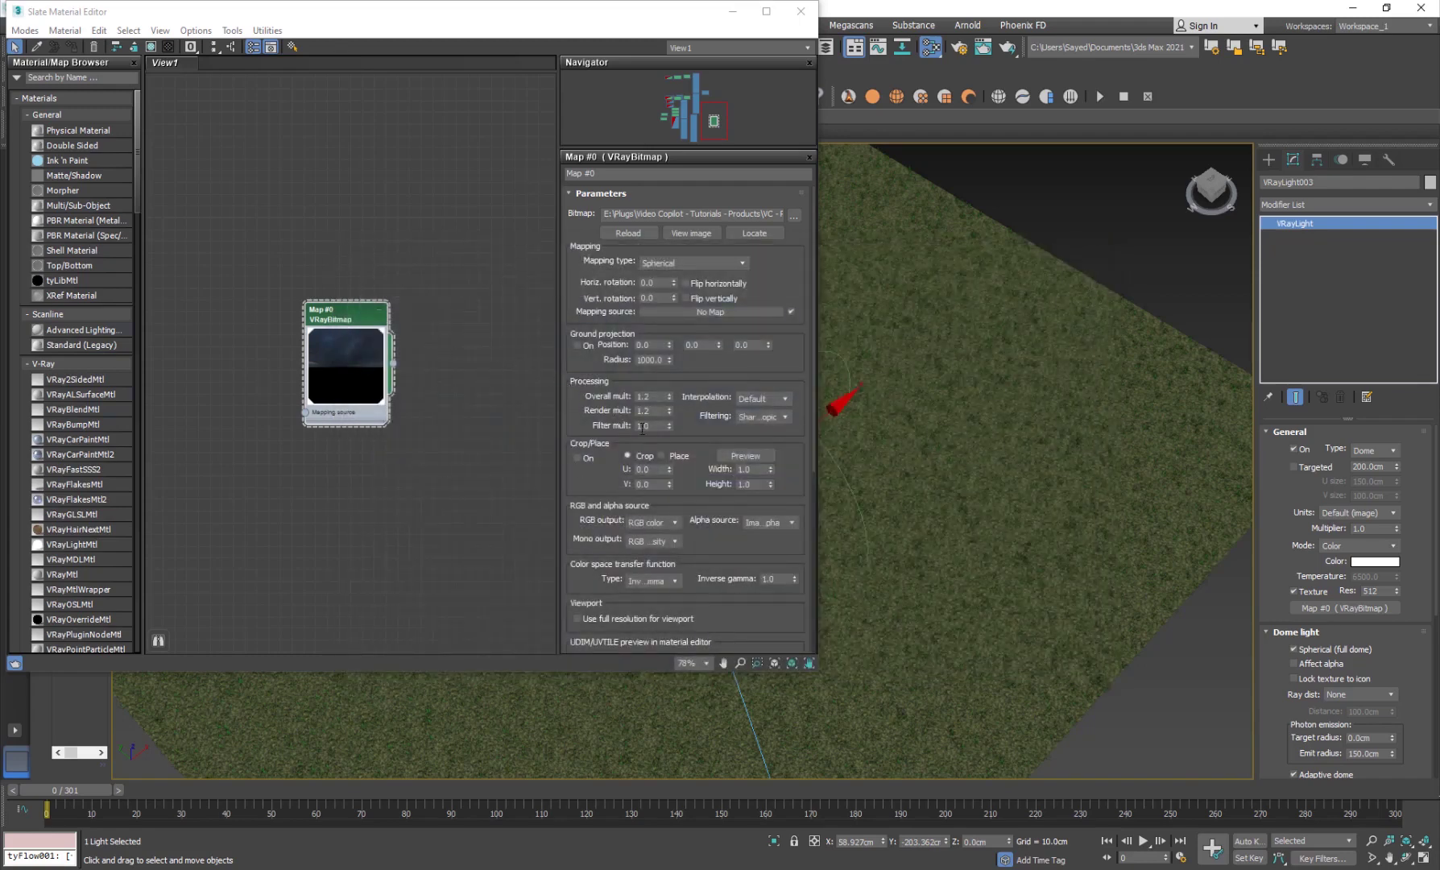
Review the remaining VRayBitmap parameters, close the Slate Material Editor, check the dome light's settings and deselect the light
scroll(616, 427, "down", 3)
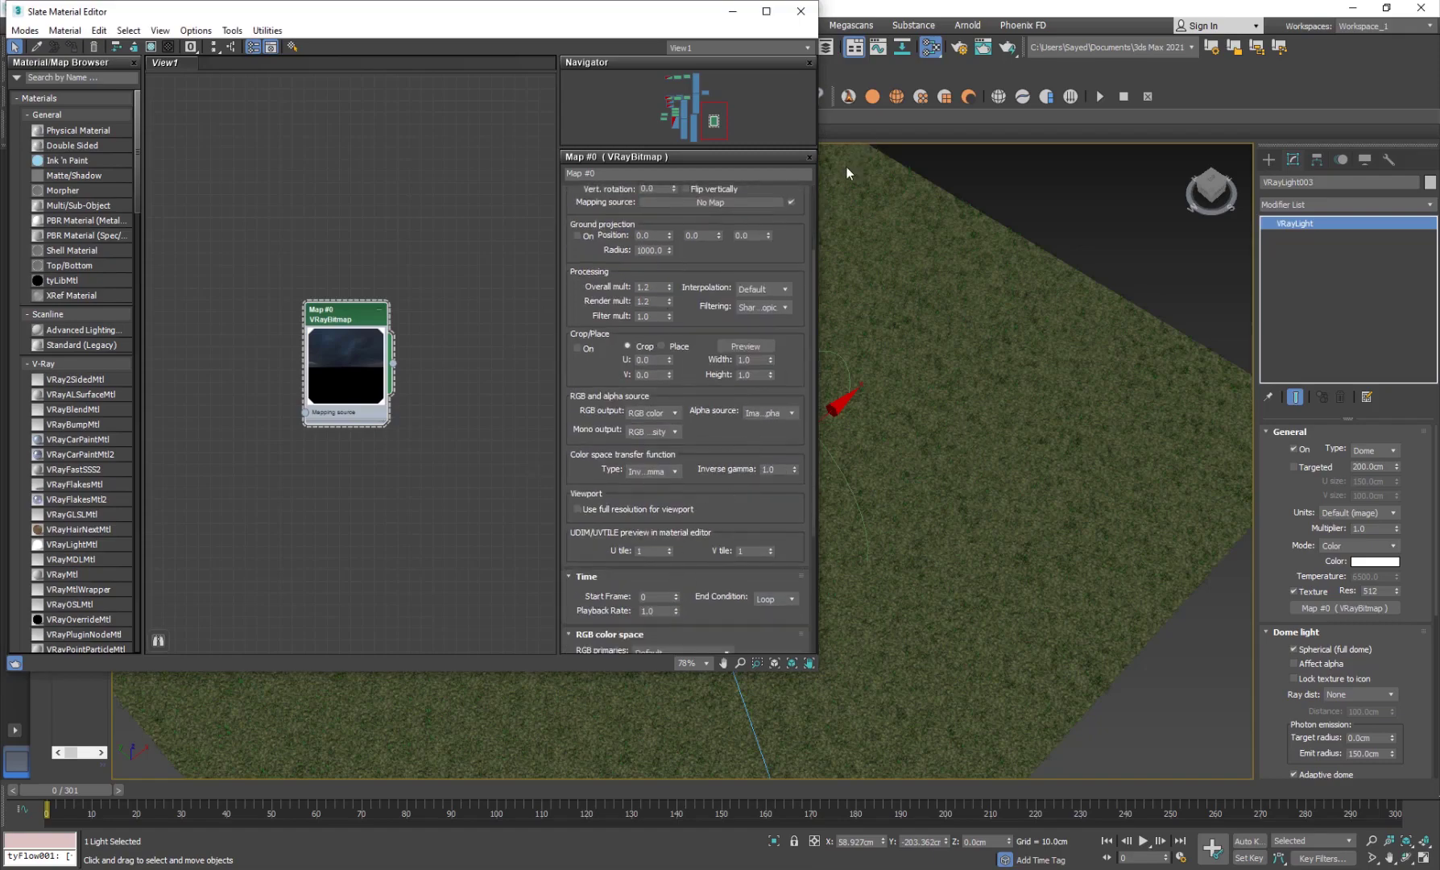
left_click(801, 11)
double_click(1372, 528)
mouse_move(1297, 542)
left_mouse_down()
mouse_move(1300, 498)
mouse_move(1294, 545)
left_mouse_up()
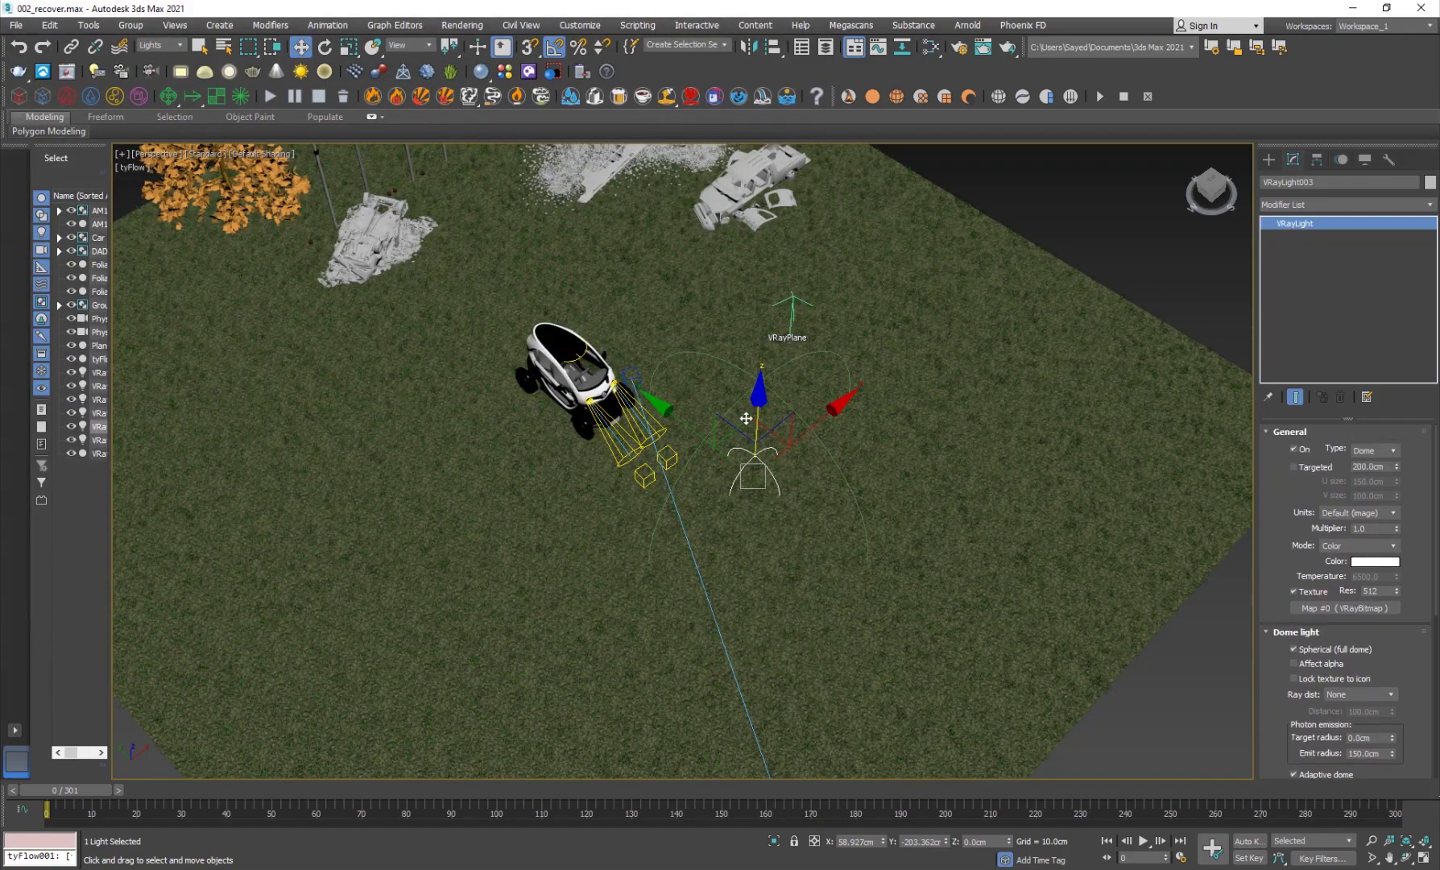
left_click(548, 602)
middle_click_drag(545, 597, 563, 508, "alt")
scroll(597, 368, "up", 3)
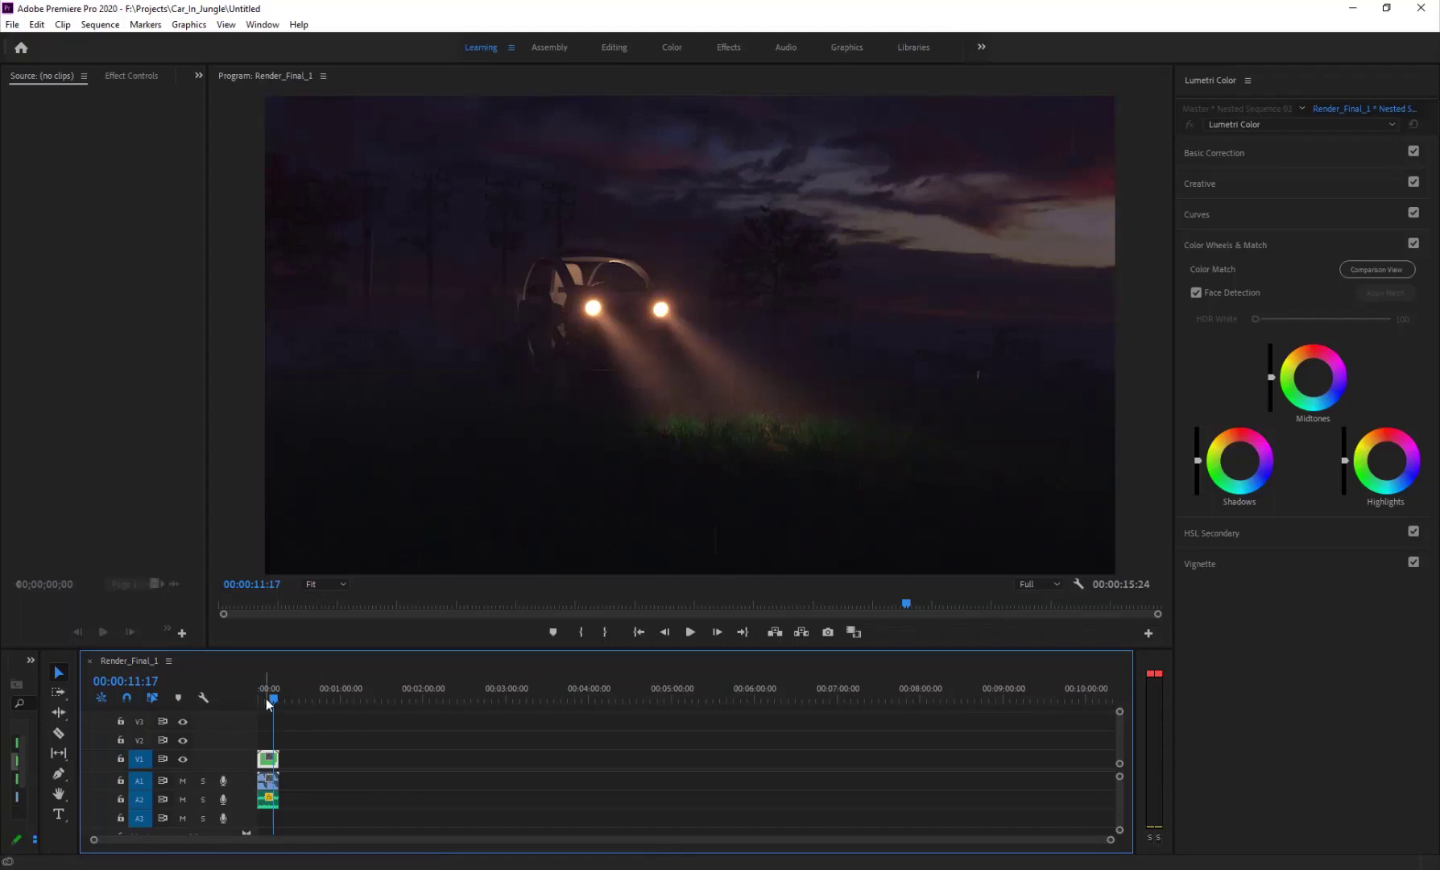
Scrub through the Render_Final_1 sequence in Premiere Pro, switch to 3ds Max and select one of the car's V-Ray headlights
left_click(263, 698)
left_click_drag(263, 698, 272, 702)
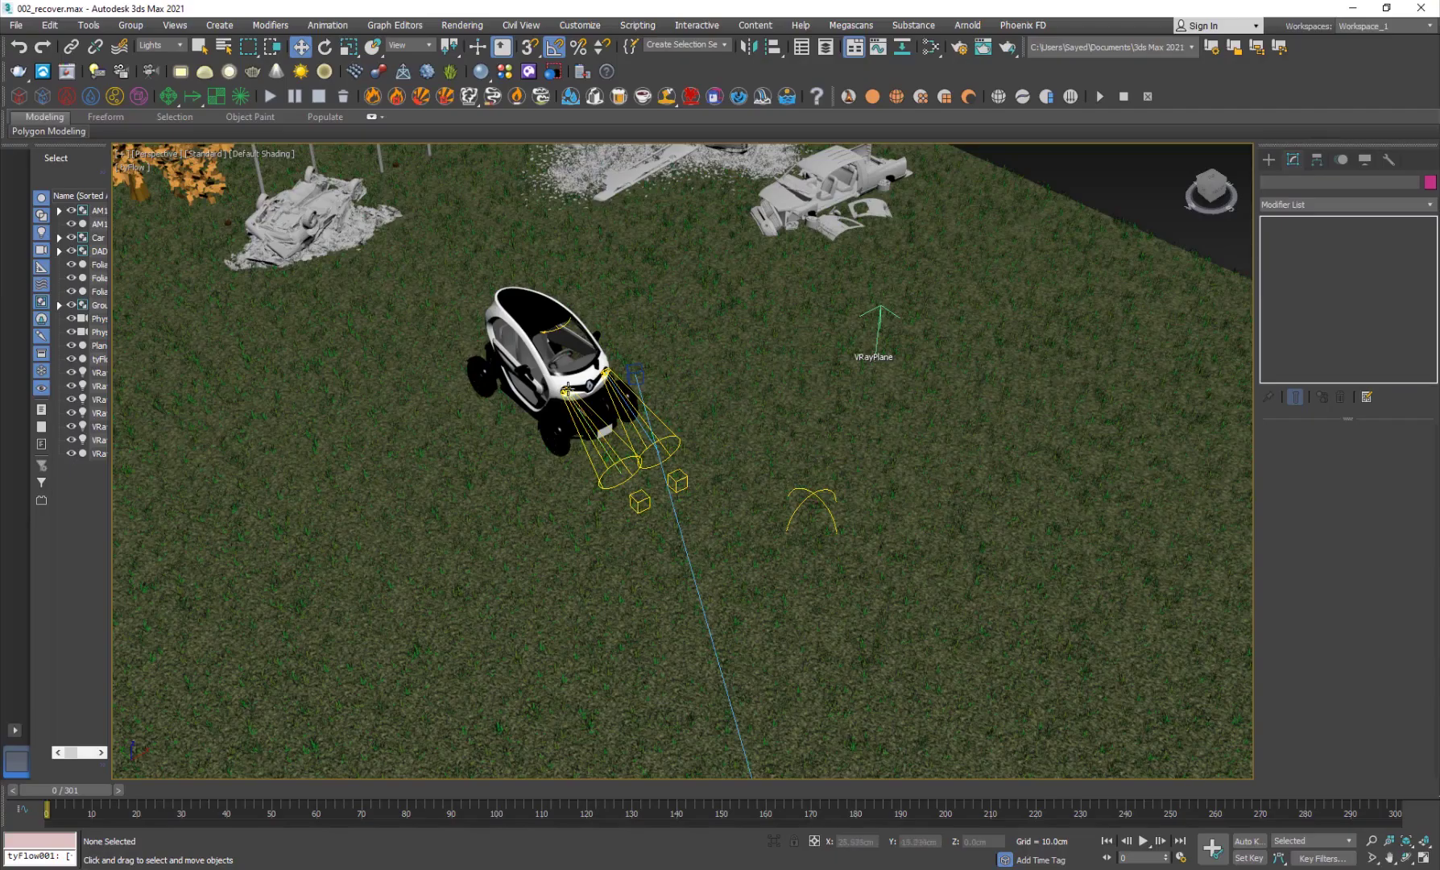
left_click(568, 389)
middle_click_drag(575, 422, 597, 413, "alt")
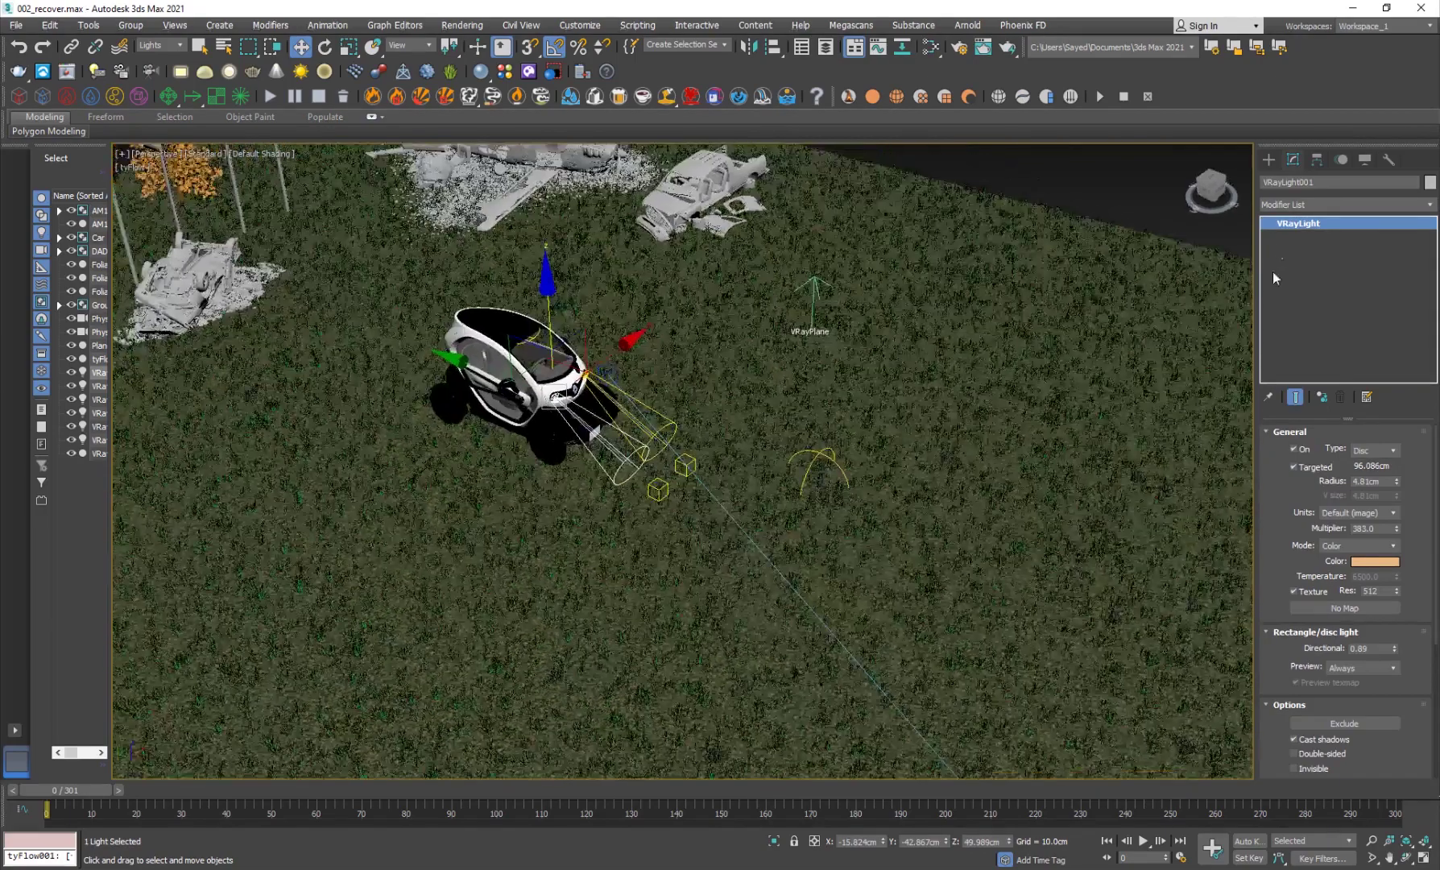
Create a V-Ray light of type Disc with a radius of about 32.5 cm on the grass in front of the car
left_click(1269, 159)
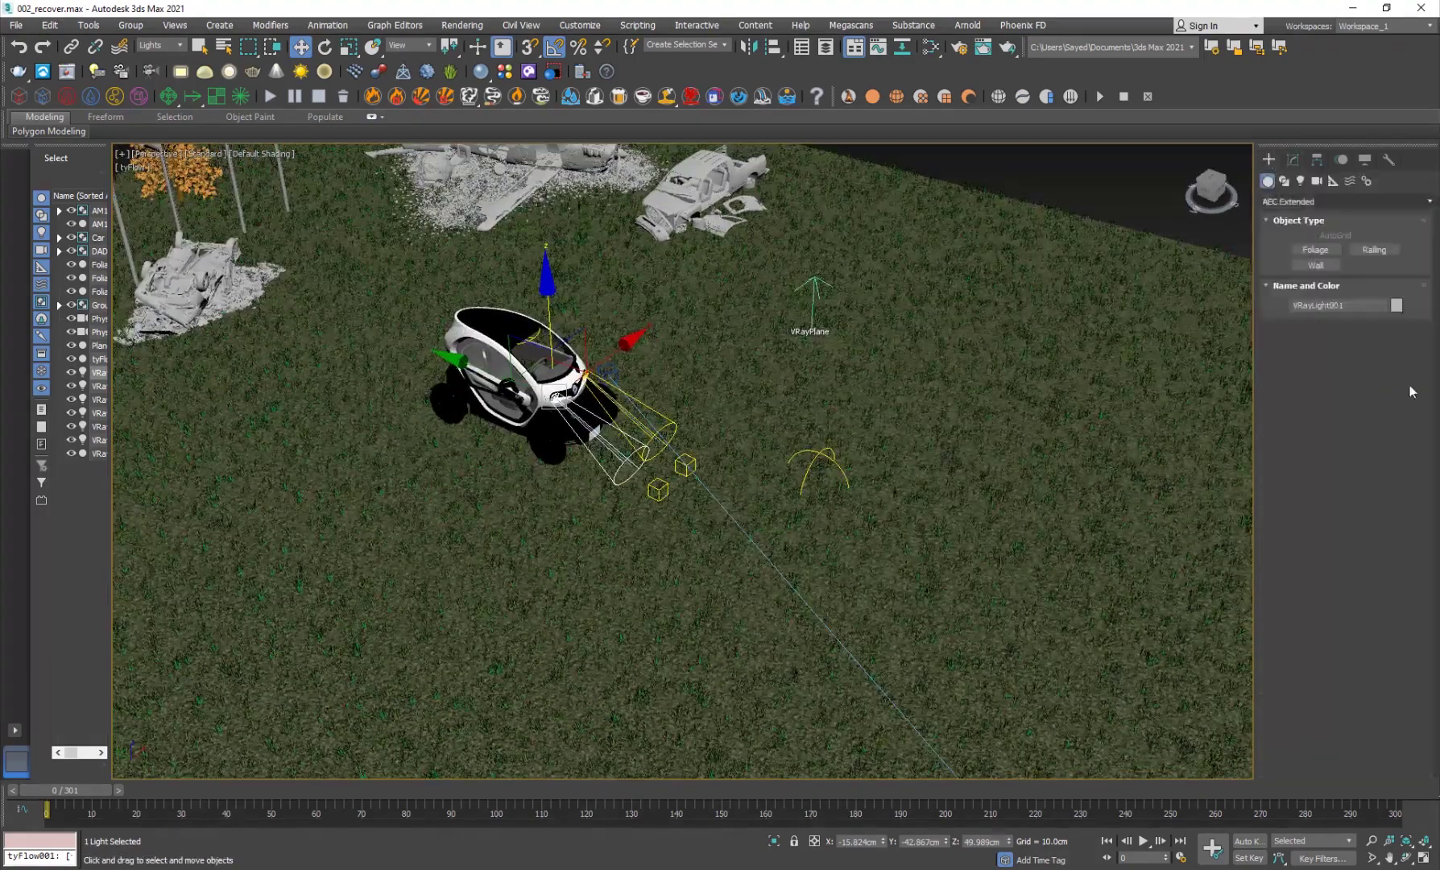
left_click(1294, 203)
left_click(1290, 250)
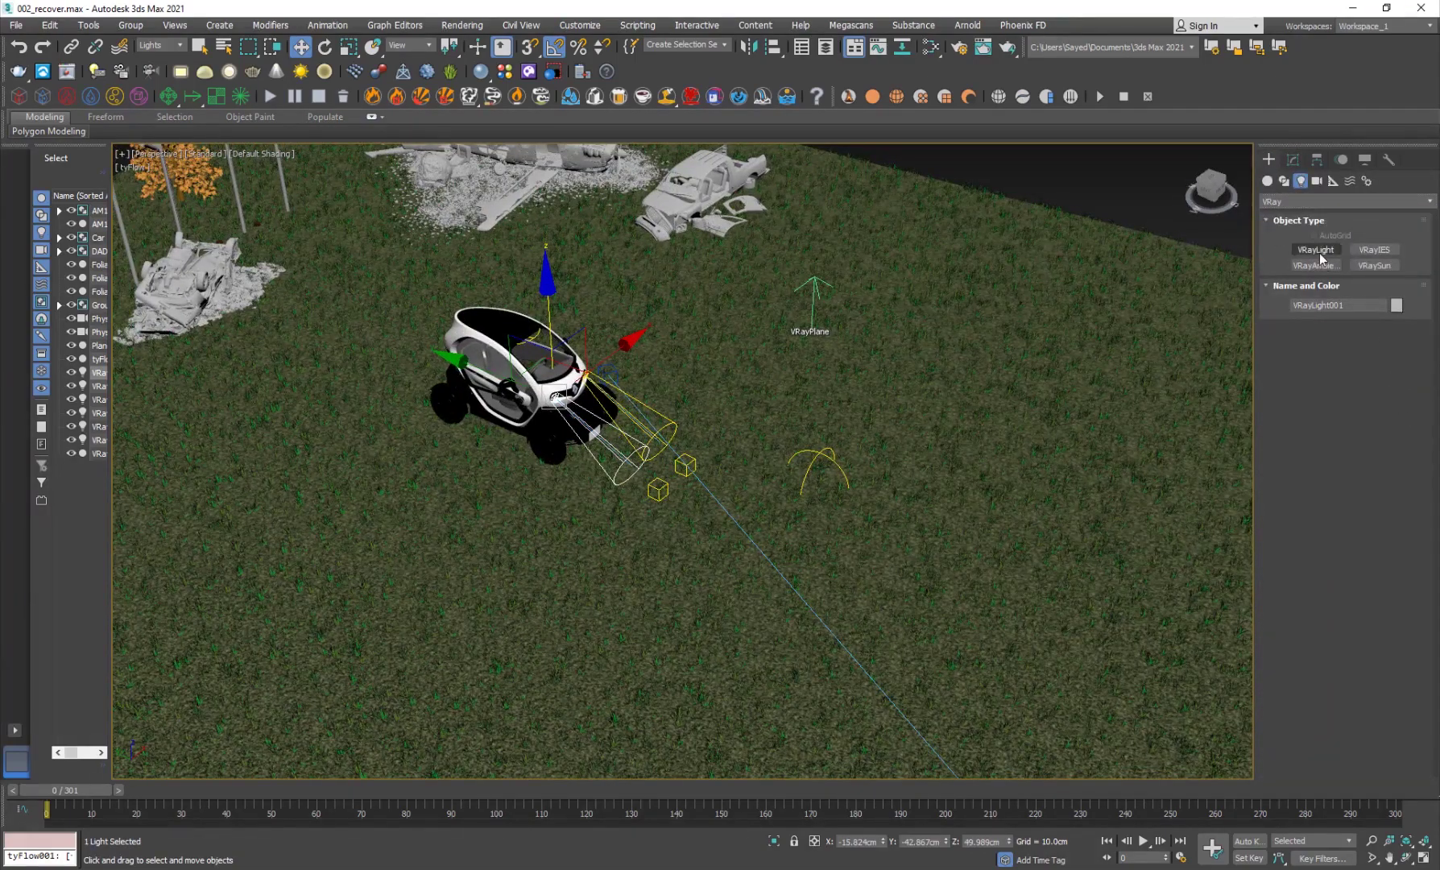
left_click(1318, 251)
left_click(1375, 349)
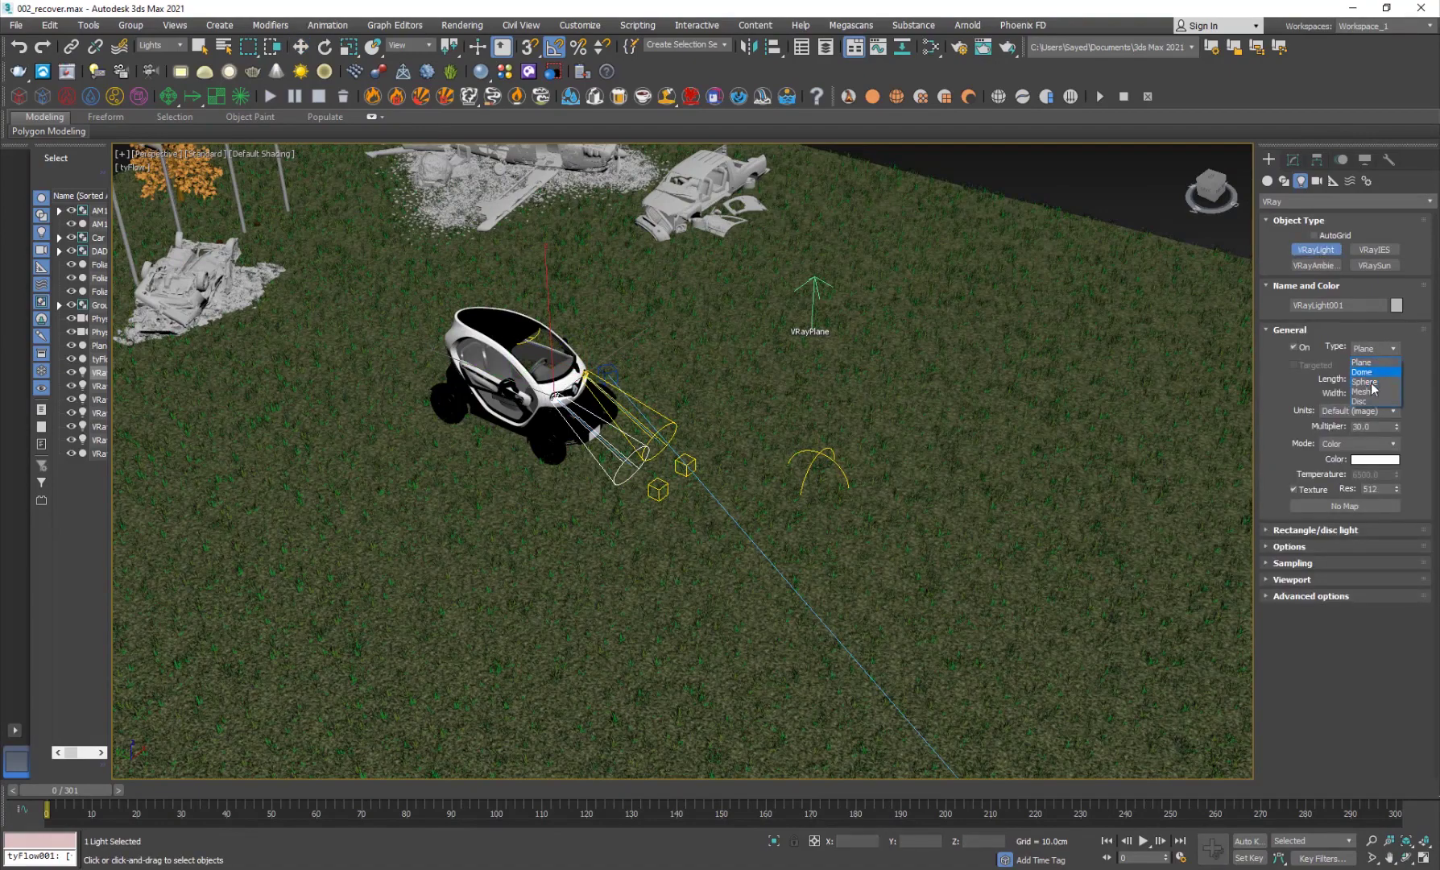
left_click(1366, 400)
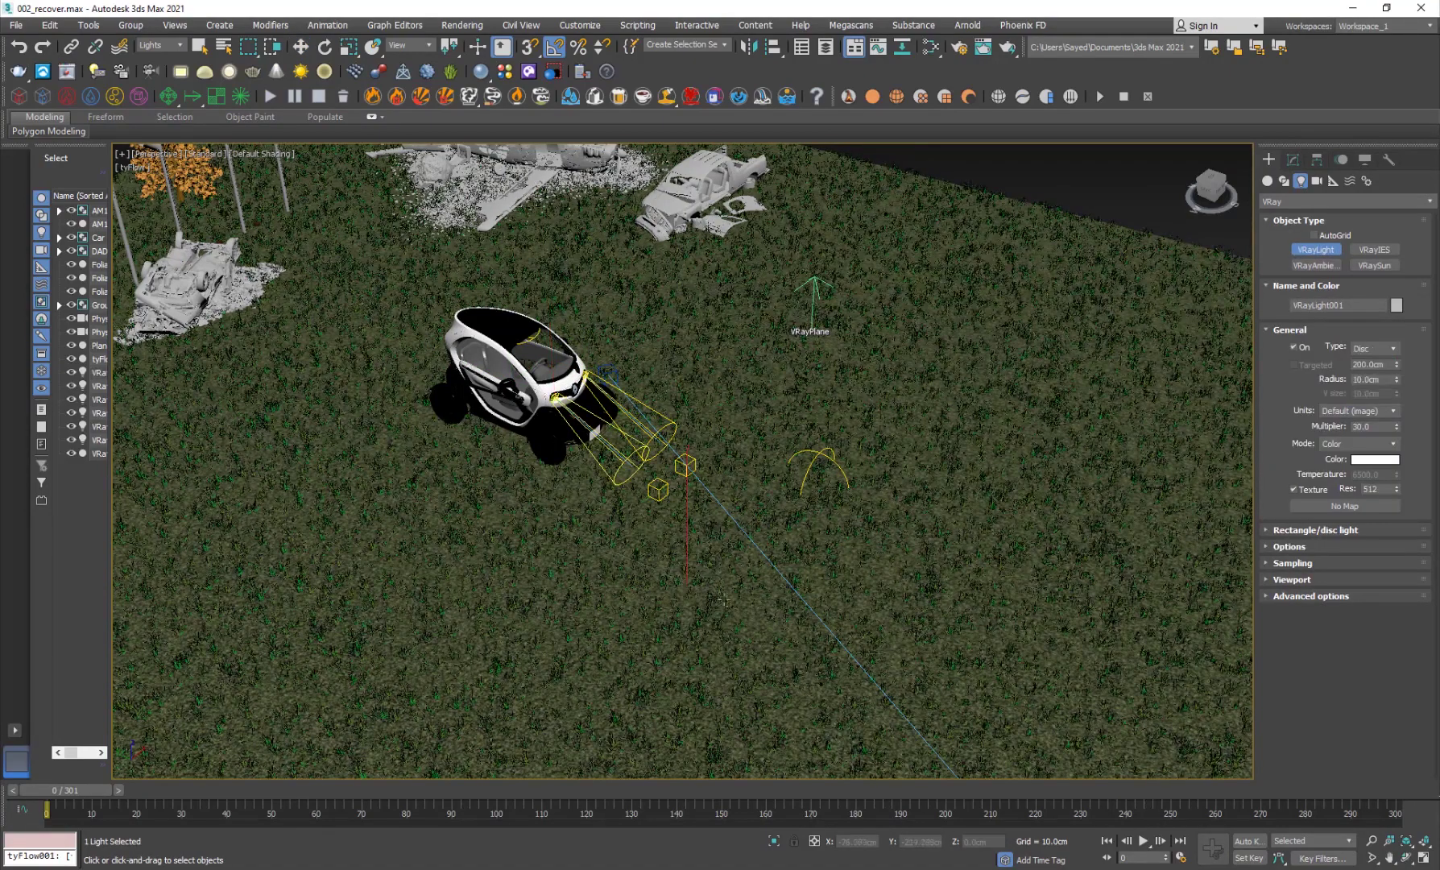
left_click_drag(732, 599, 736, 600)
Raise the new disc light to a height of about 122 cm and tilt it to aim diagonally forward from the car
key("w")
left_click_drag(691, 520, 689, 386)
scroll(670, 447, "up", 3)
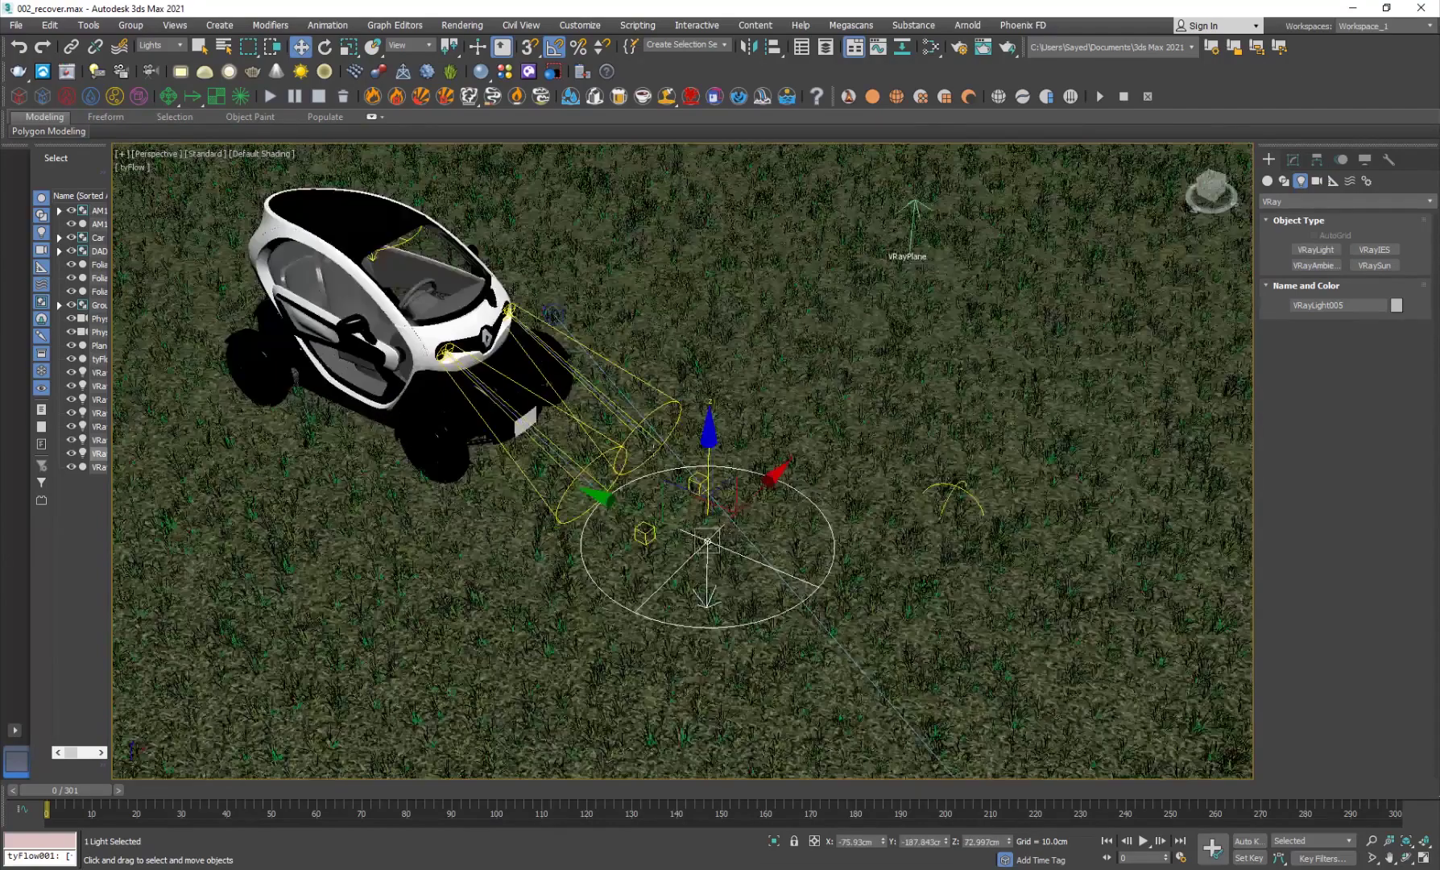
middle_click_drag(458, 419, 337, 425, "alt")
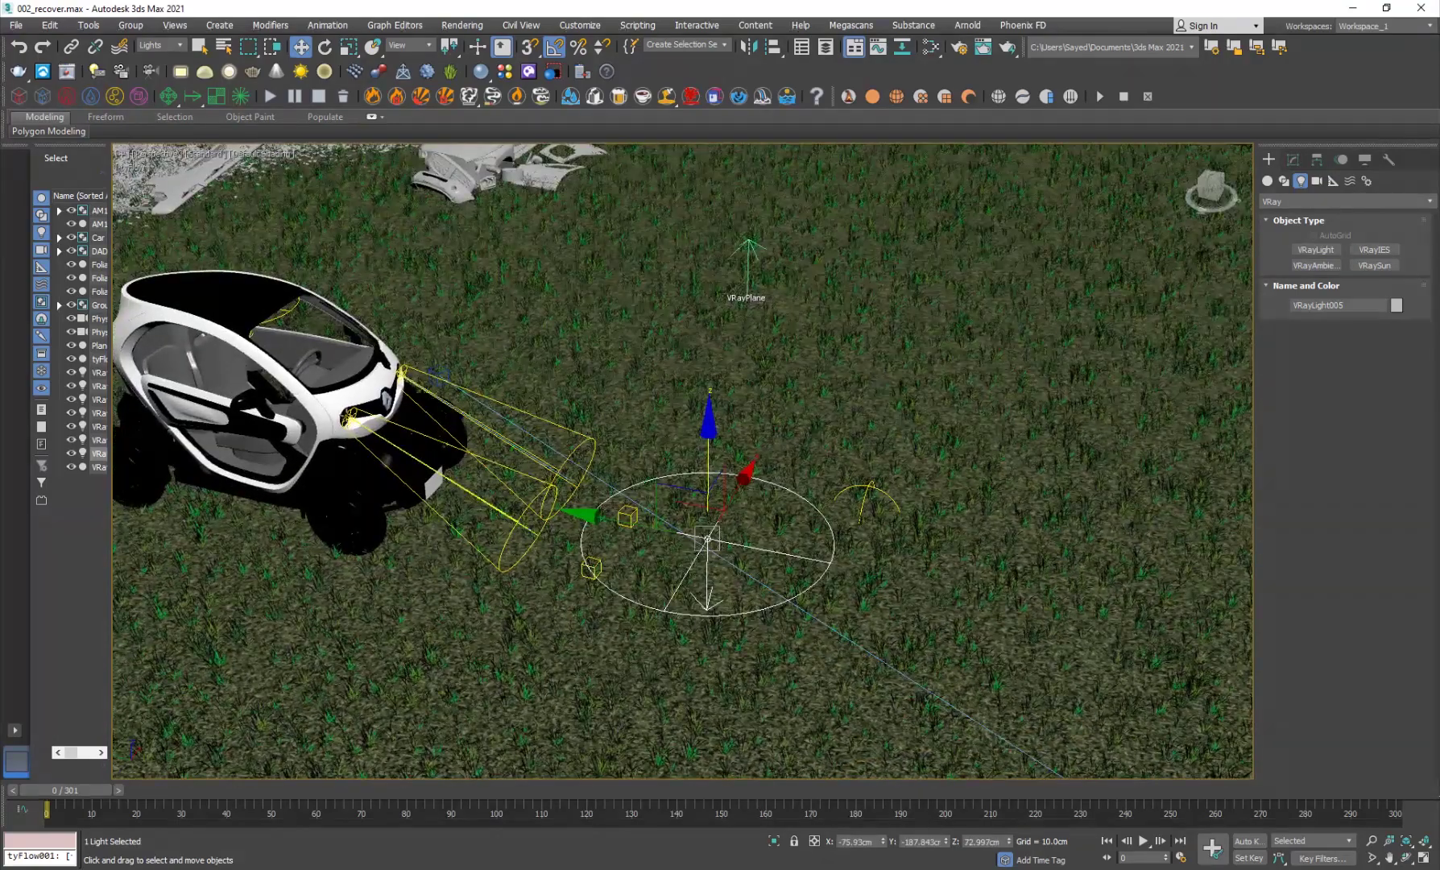
middle_click_drag(483, 451, 507, 454, "alt")
key("e")
left_click_drag(763, 481, 709, 284)
key("w")
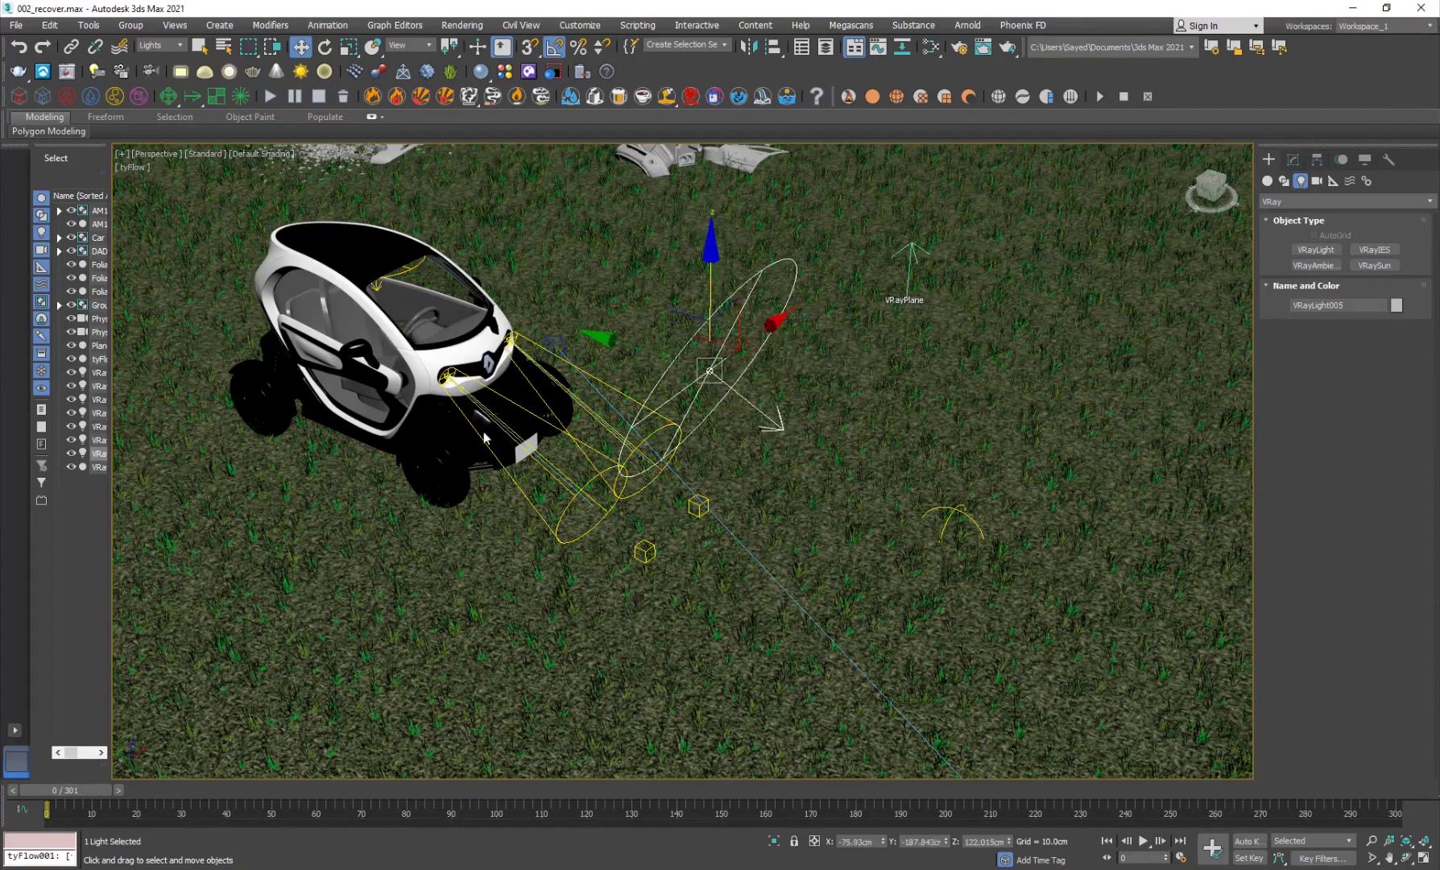
Make the disc light targeted and set its Directional value to 1.0
left_click(1293, 160)
left_click(1325, 469)
scroll(819, 499, "down", 5)
middle_click_drag(900, 616, 927, 560, "alt")
left_click_drag(1287, 665, 1289, 645)
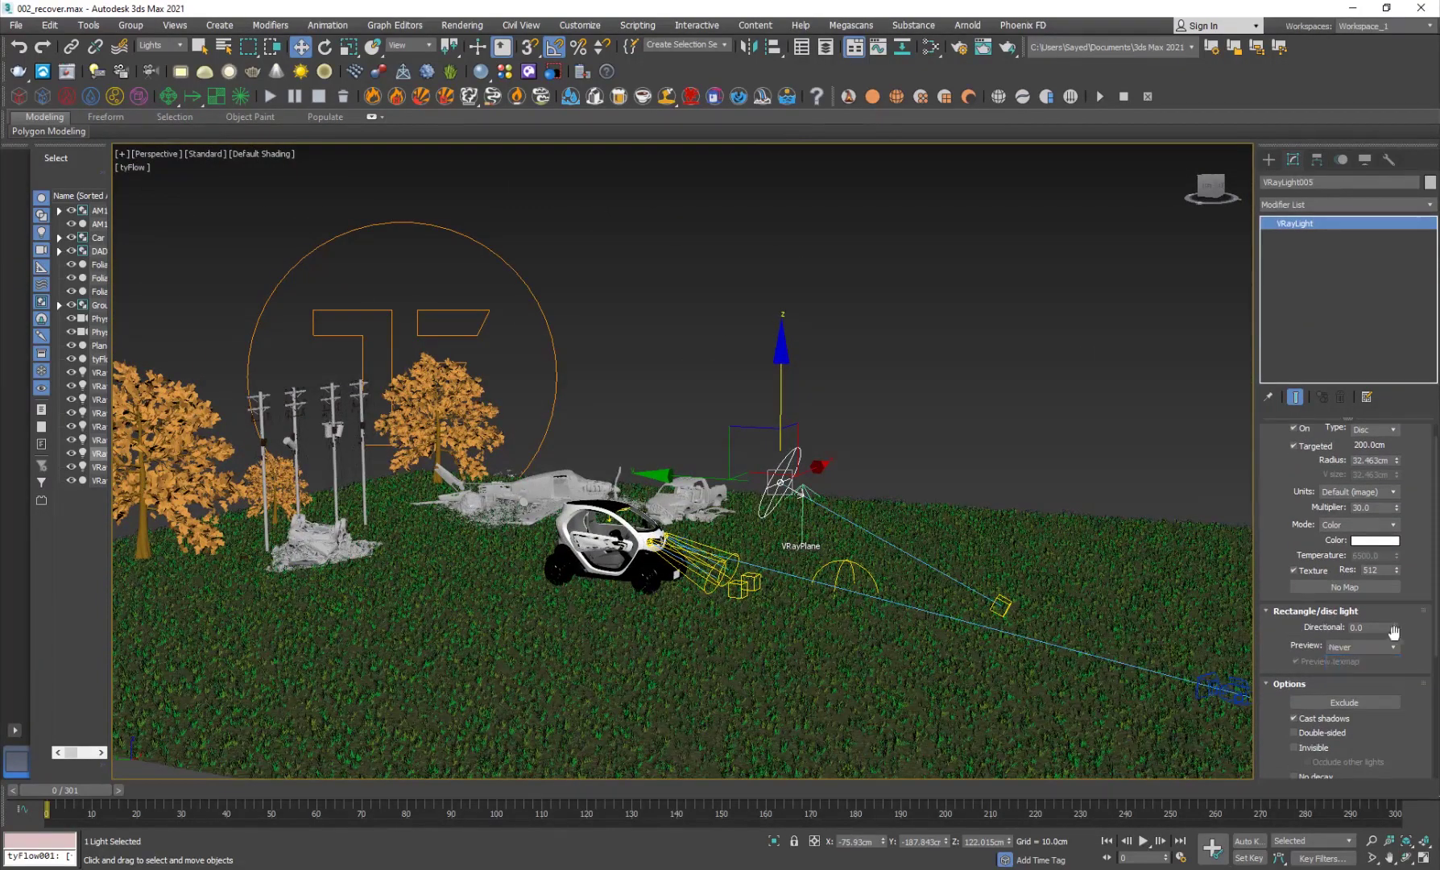
left_click_drag(1396, 628, 1398, 612)
Look through the disc light's Options and Sampling settings and set its beam preview to Always
left_click_drag(1277, 735, 1293, 512)
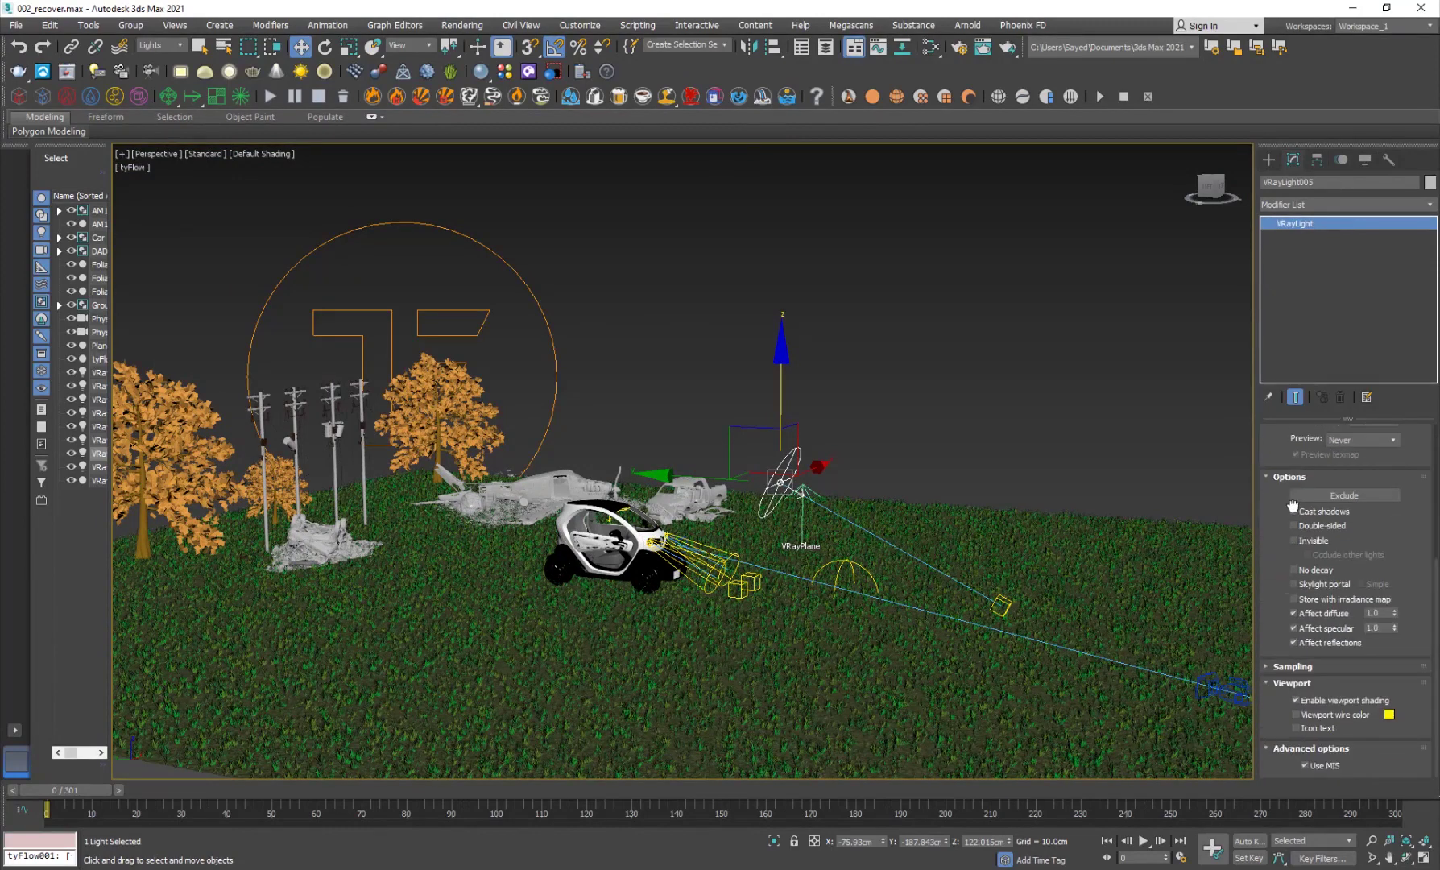
left_click(1292, 666)
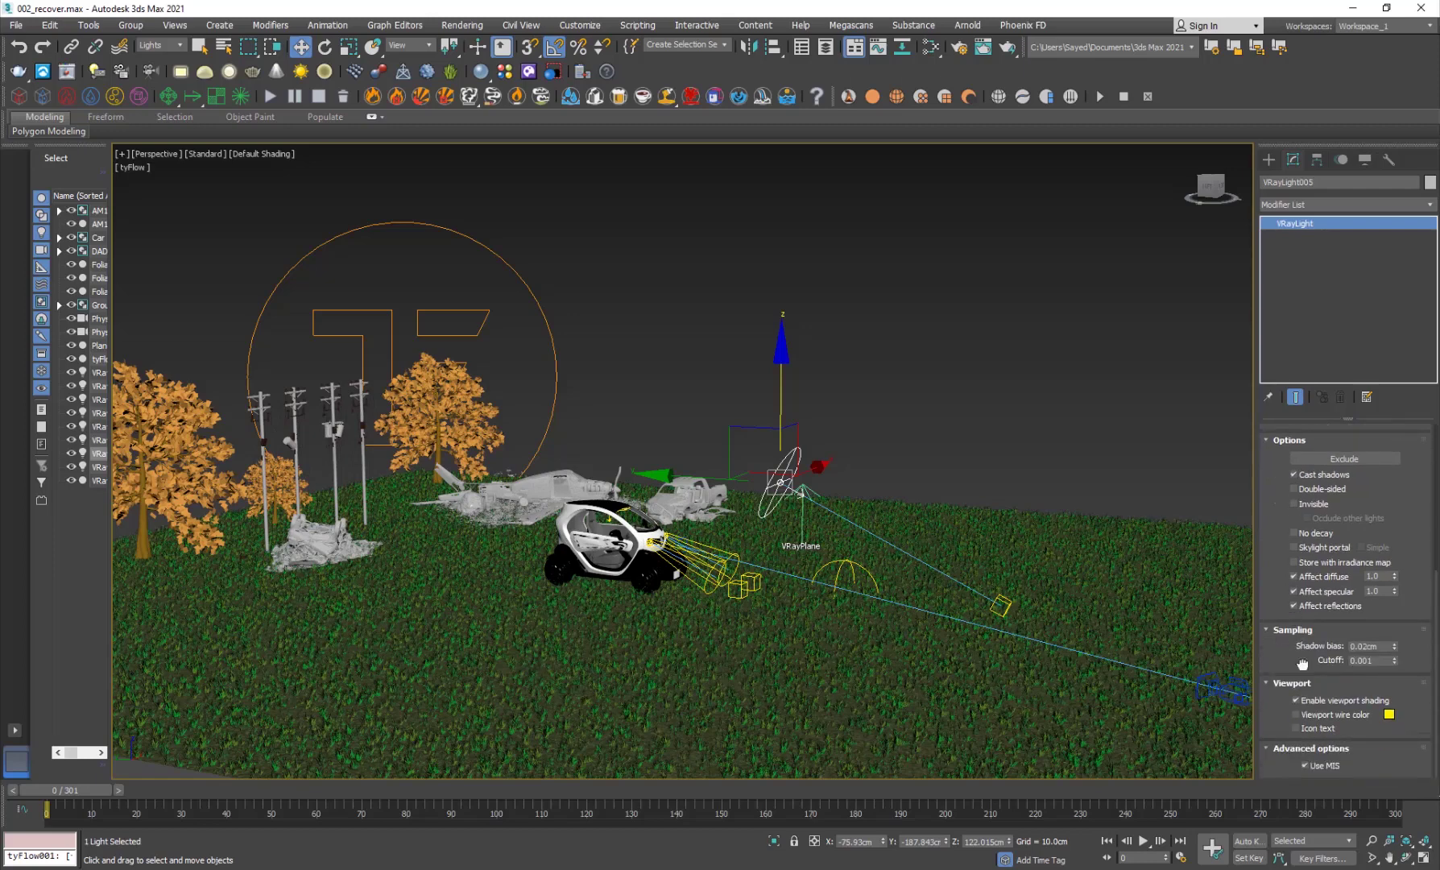
scroll(1285, 588, "up", 5)
left_click(1336, 556)
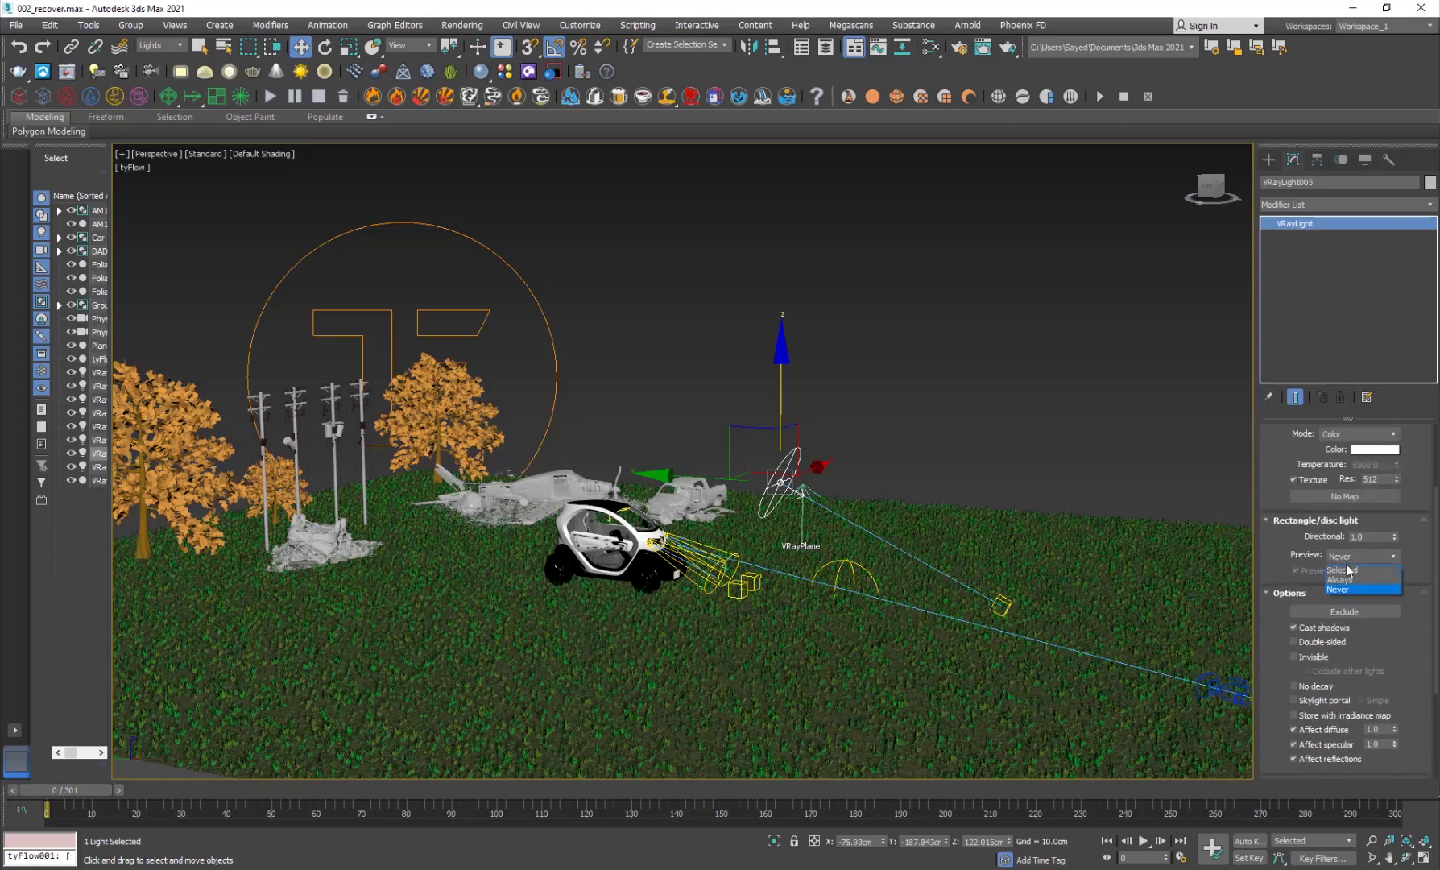
left_click(1341, 580)
middle_click_drag(956, 613, 804, 509, "alt")
scroll(804, 509, "up", 3)
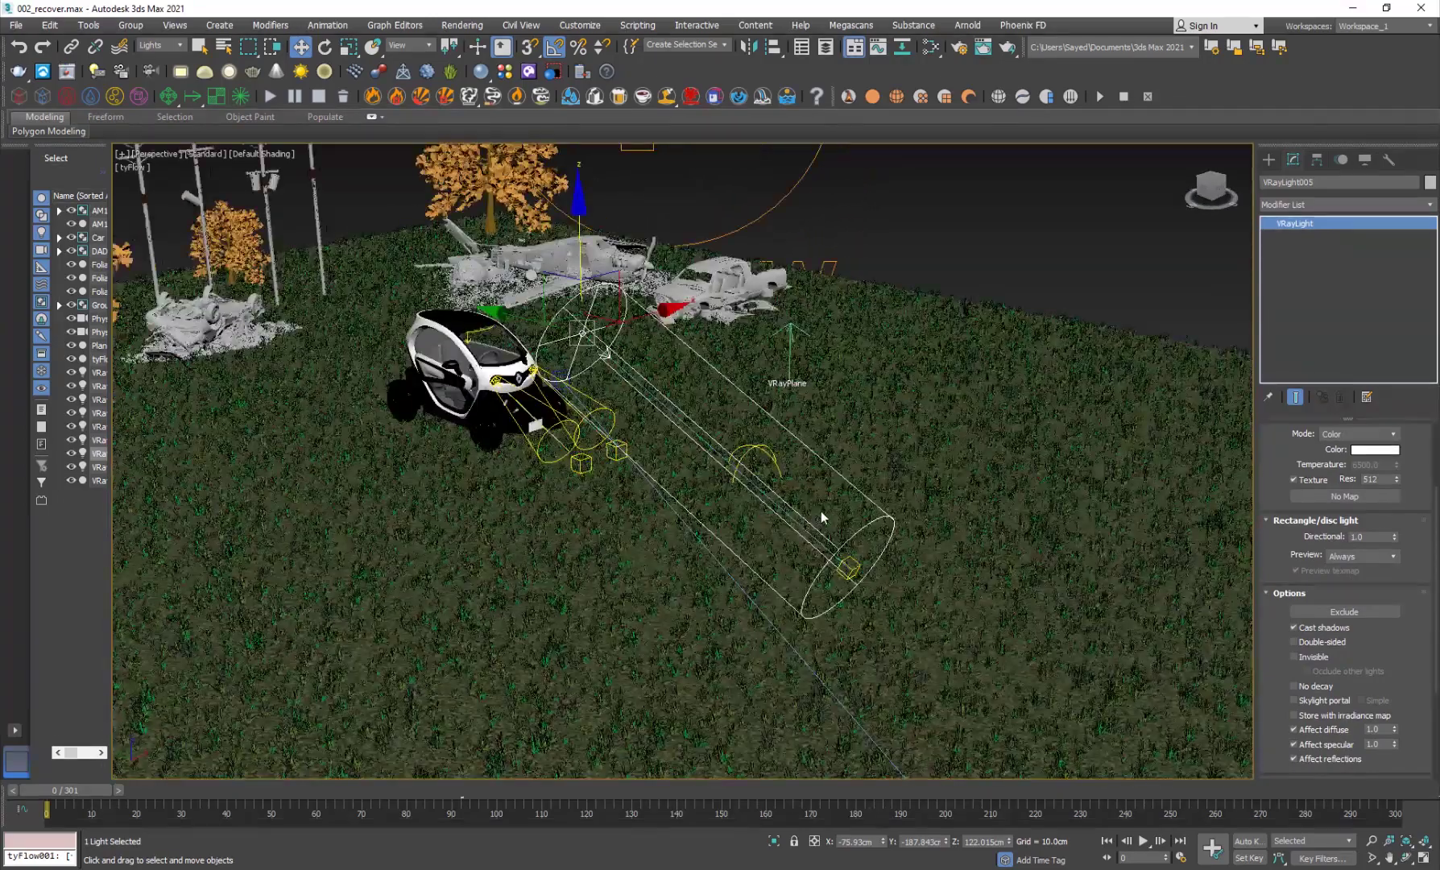
scroll(1305, 566, "up", 2)
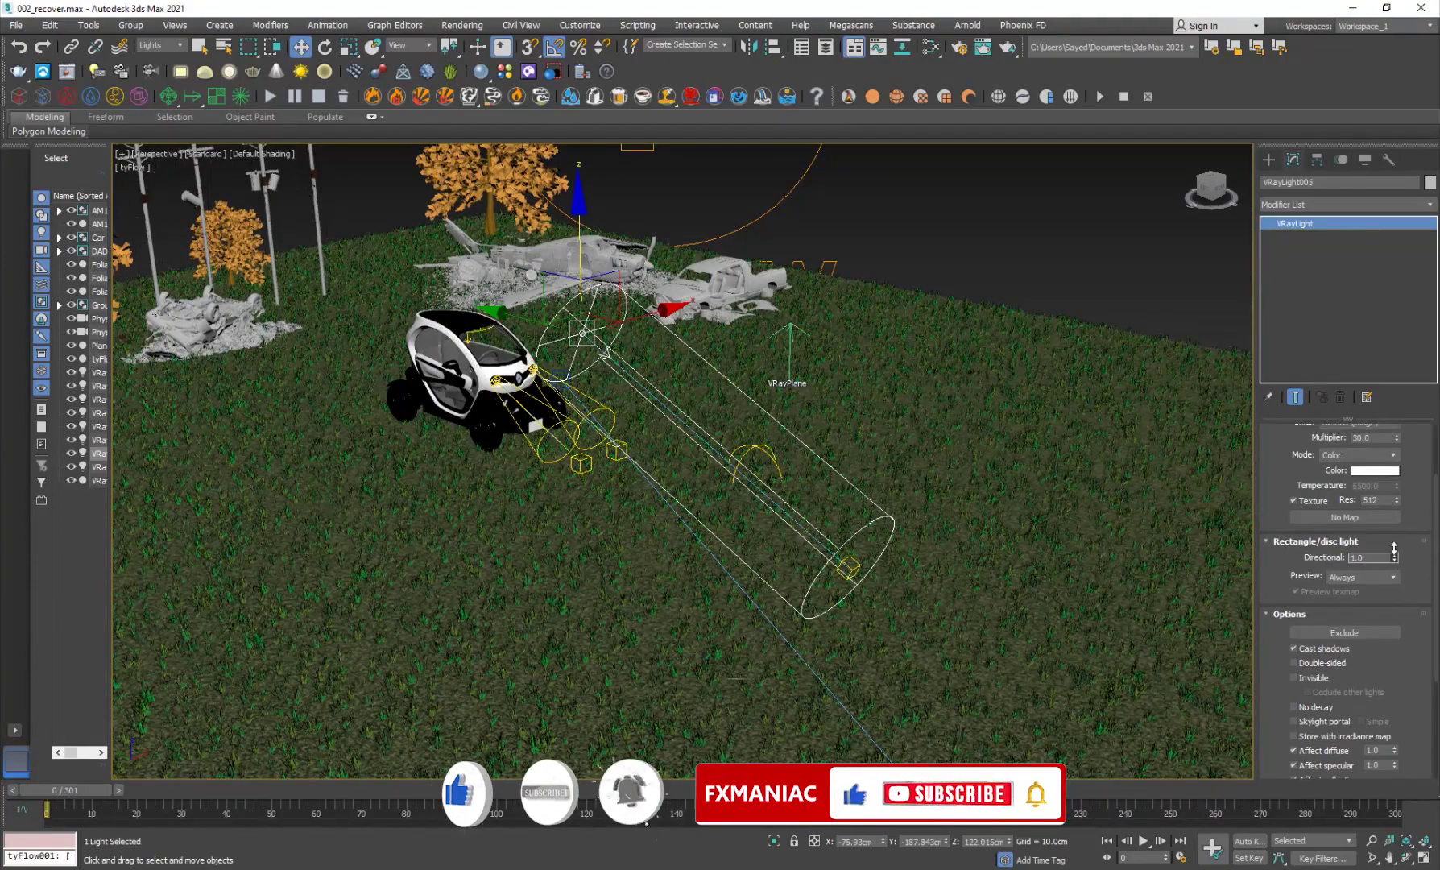
Raise the disc light slightly, scale it down to about 39% and set its Directional value to 0.77
left_click_drag(1394, 561, 1391, 566)
left_click_drag(577, 208, 577, 206)
key("r")
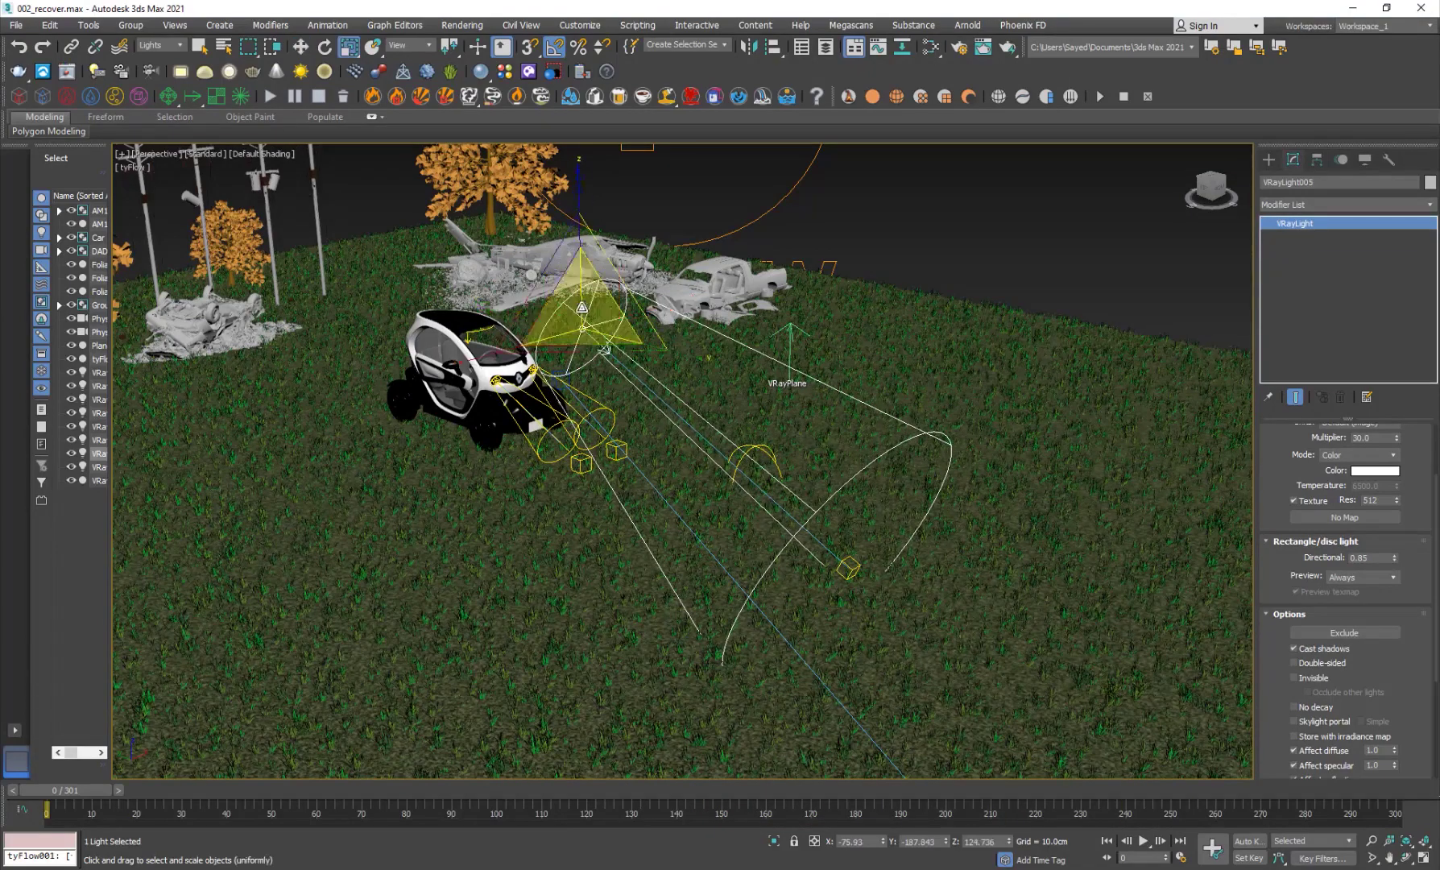
left_click_drag(581, 316, 505, 431)
left_click_drag(1400, 563, 1401, 560)
Examine the car body and its headlight area up close in the perspective view
middle_click_drag(641, 567, 551, 564, "alt")
middle_click_drag(551, 564, 677, 636)
scroll(536, 457, "up", 3)
scroll(536, 456, "up", 3)
mouse_move(365, 477)
middle_mouse_down("alt")
mouse_move(376, 423)
mouse_move(370, 486)
middle_mouse_up("alt")
middle_click_drag(524, 349, 594, 404)
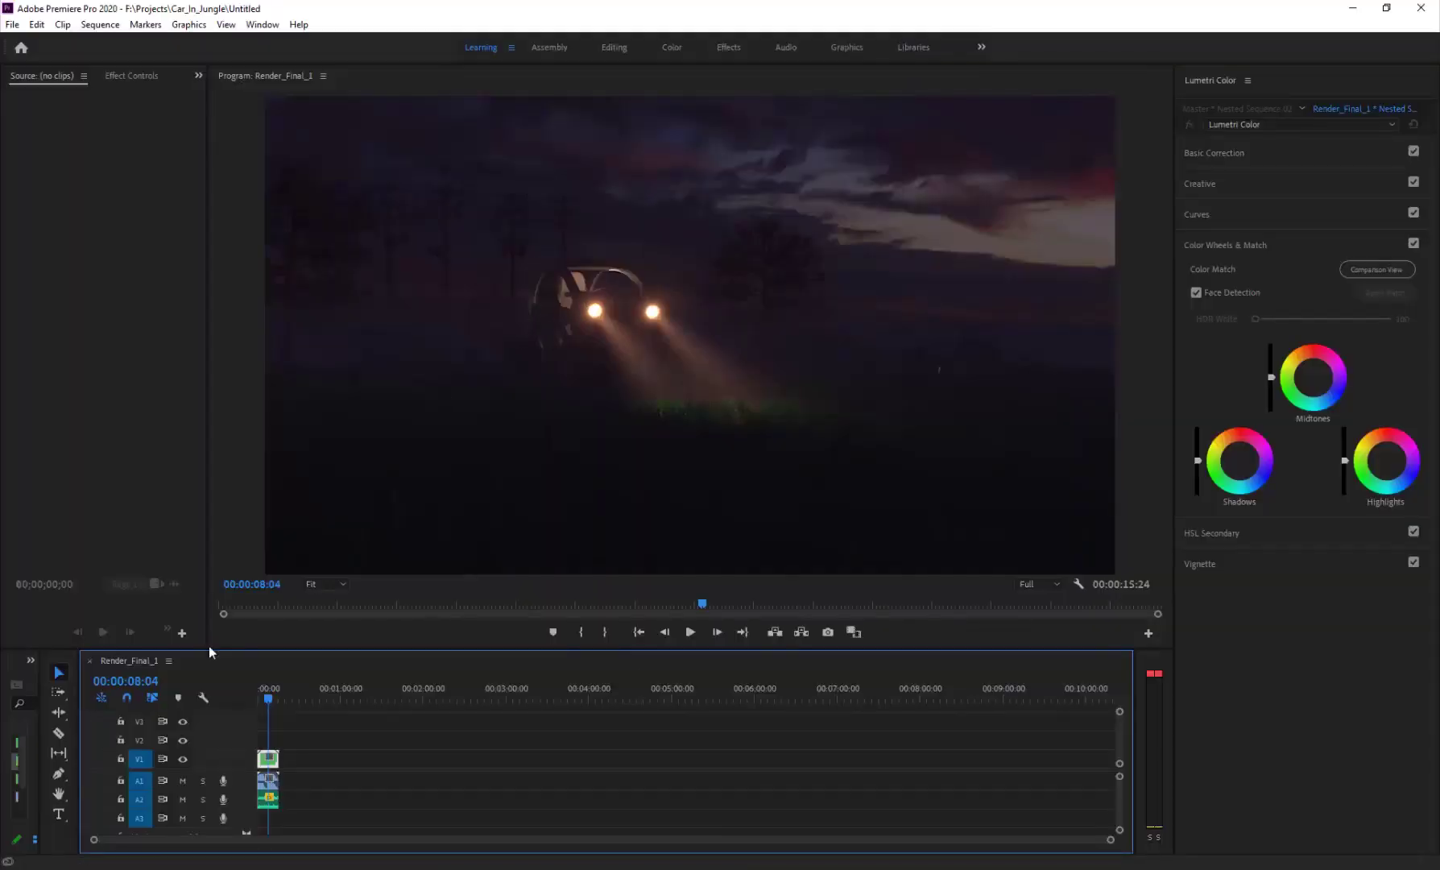
Switch to Premiere Pro and play the Render_Final_1 sequence in short stretches to examine the headlight beams on the grass
left_click_drag(271, 694, 264, 694)
key("space")
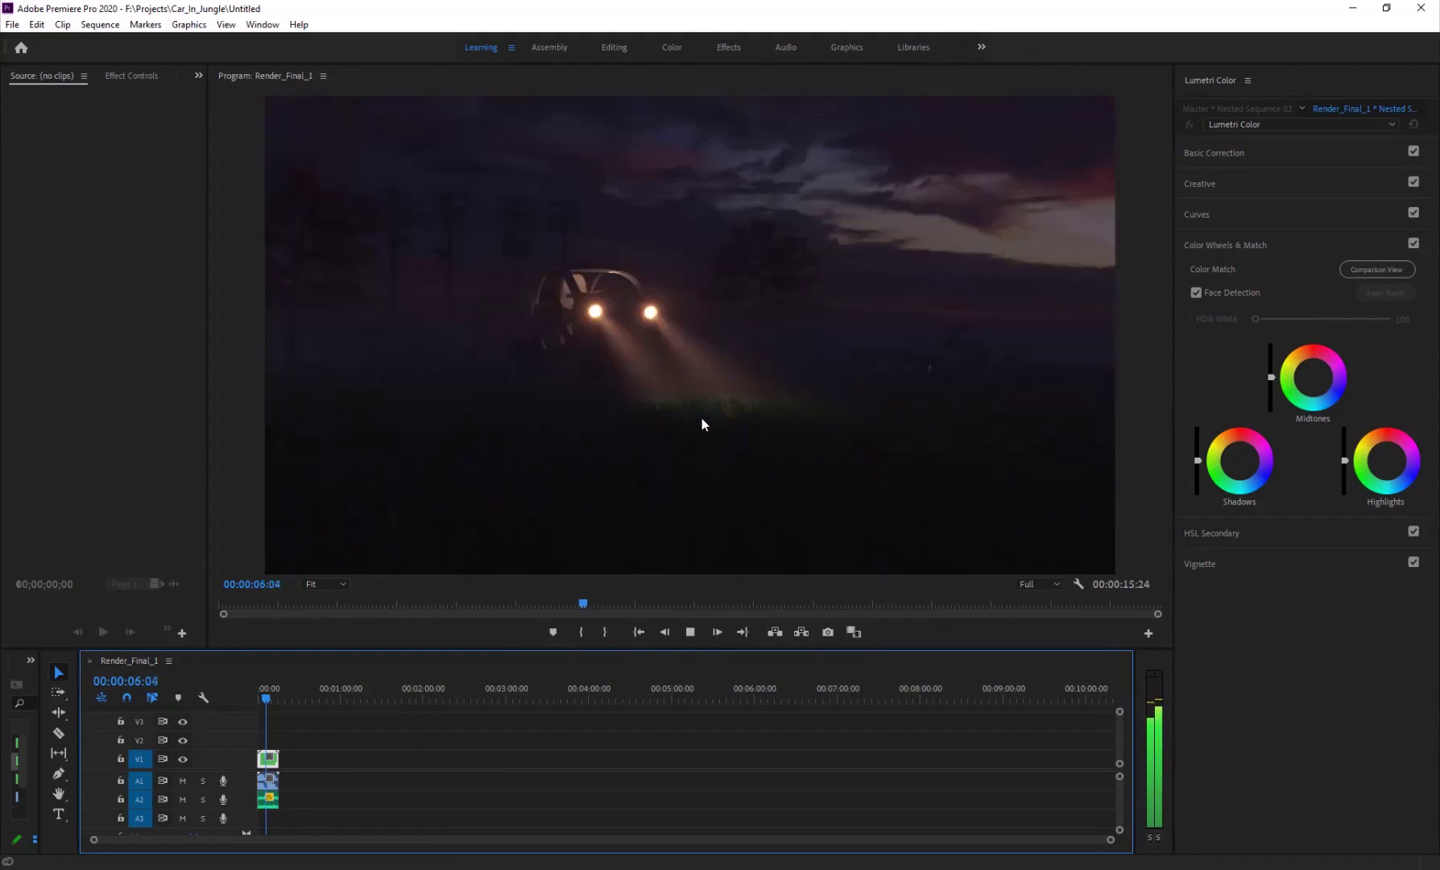
key("space")
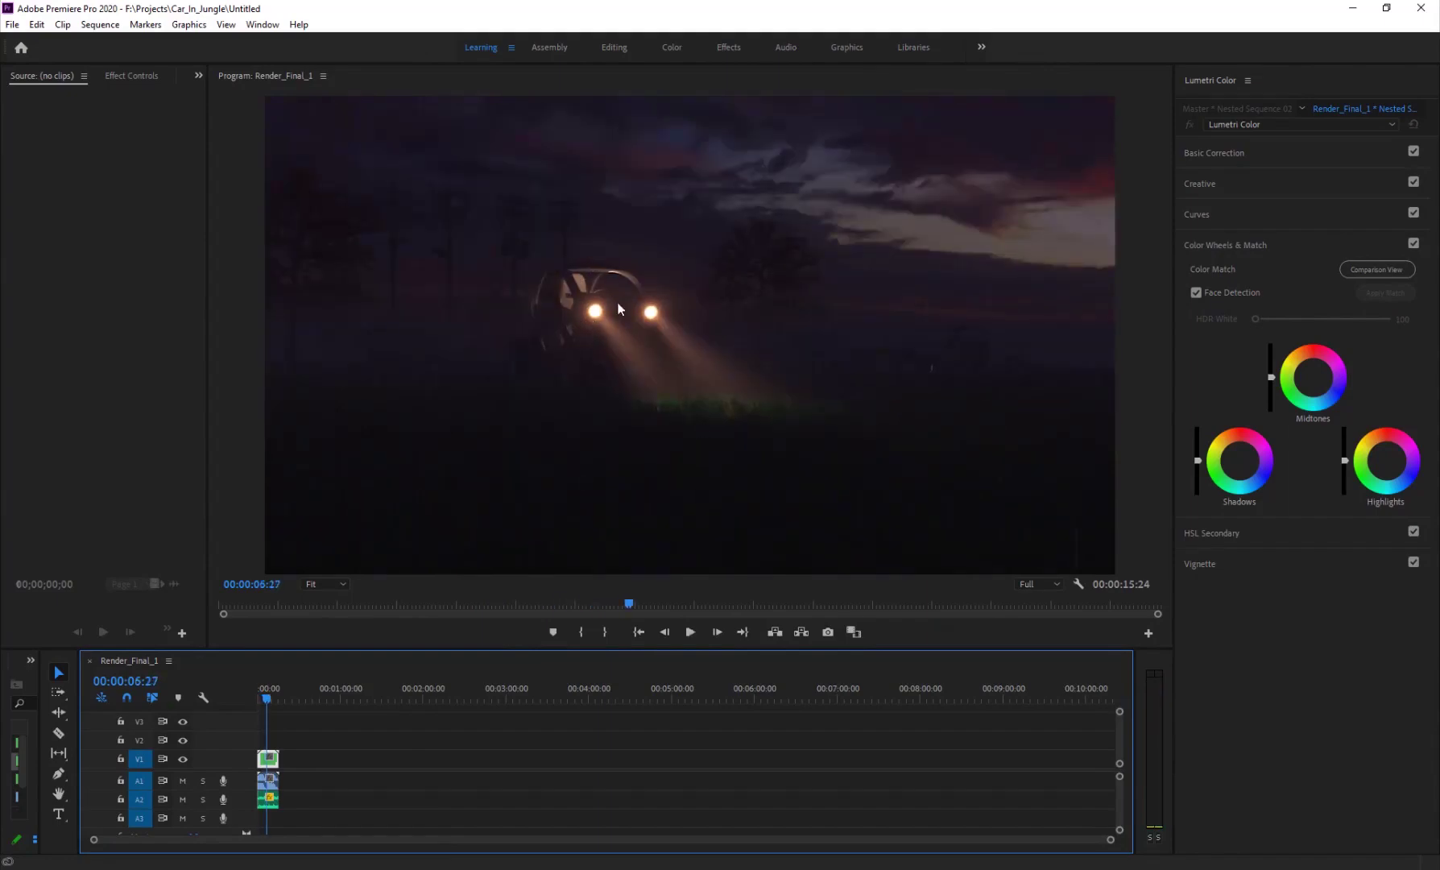
key("space")
key("space")
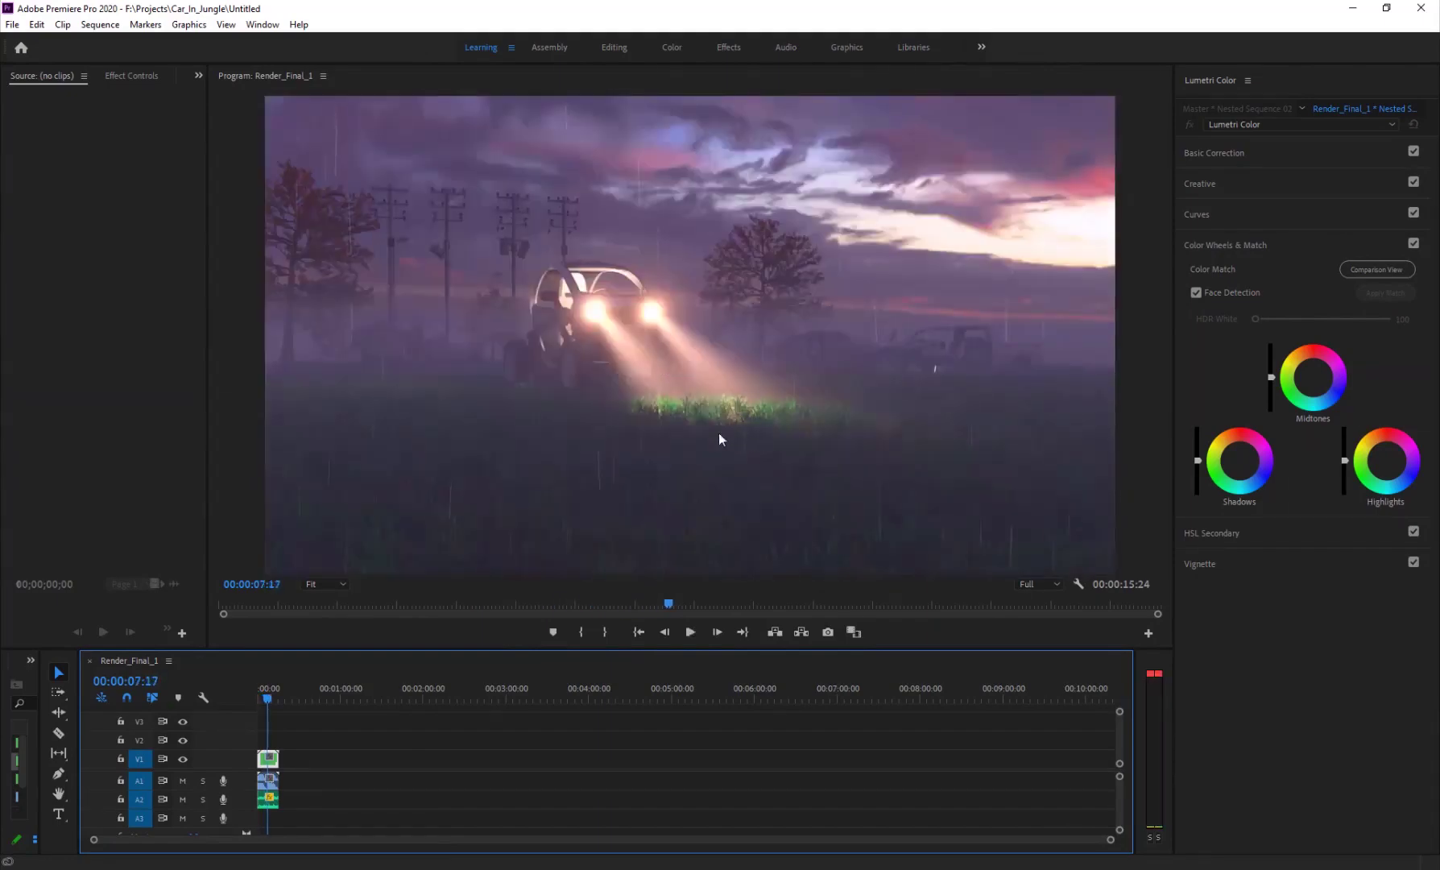
key("space")
key("space")
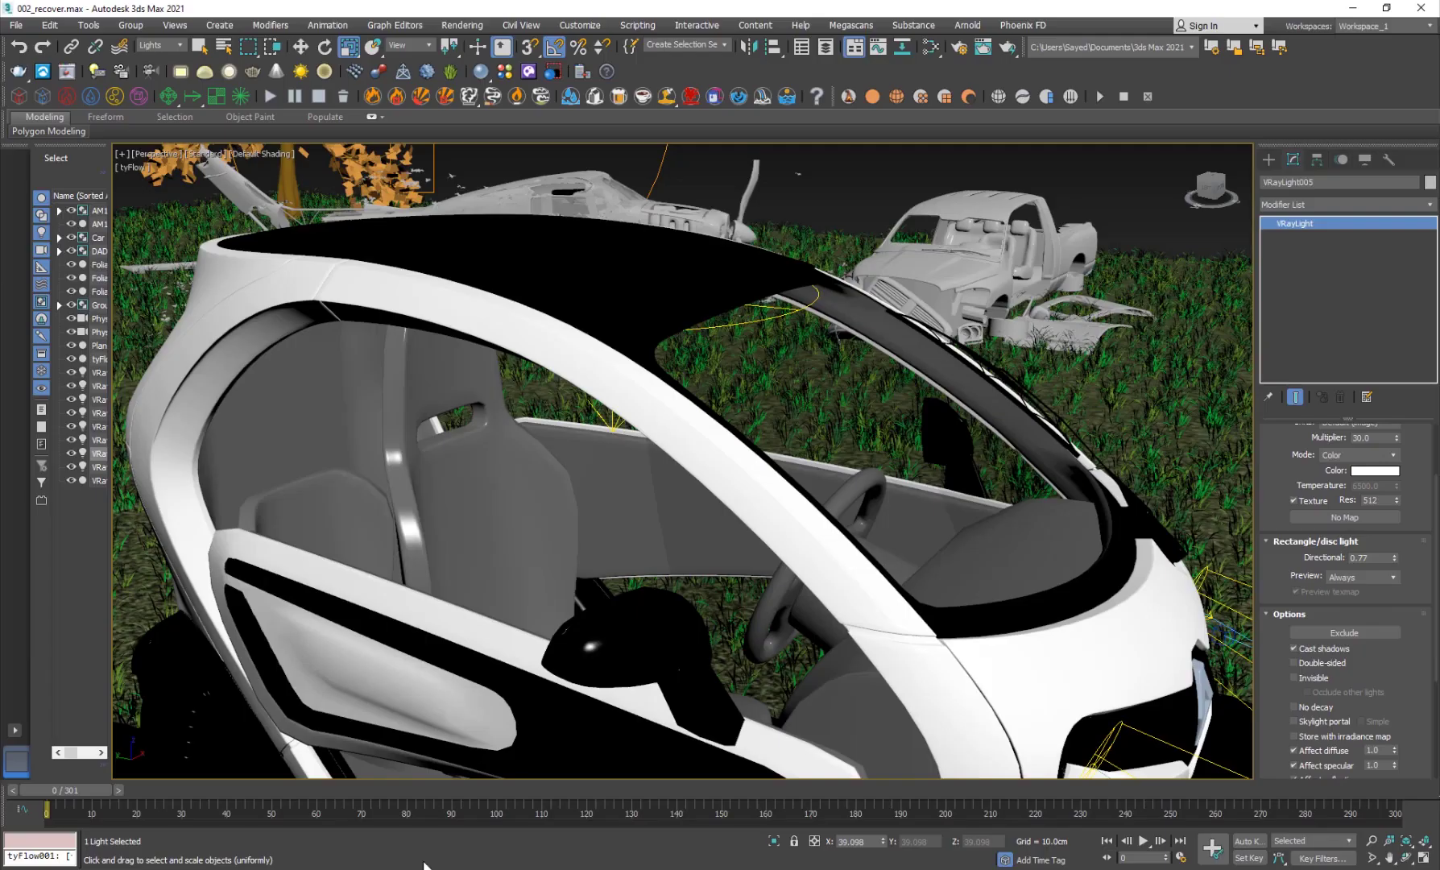
Return to 3ds Max, look through PhysCamera001 and deselect the disc light
scroll(708, 529, "down", 5)
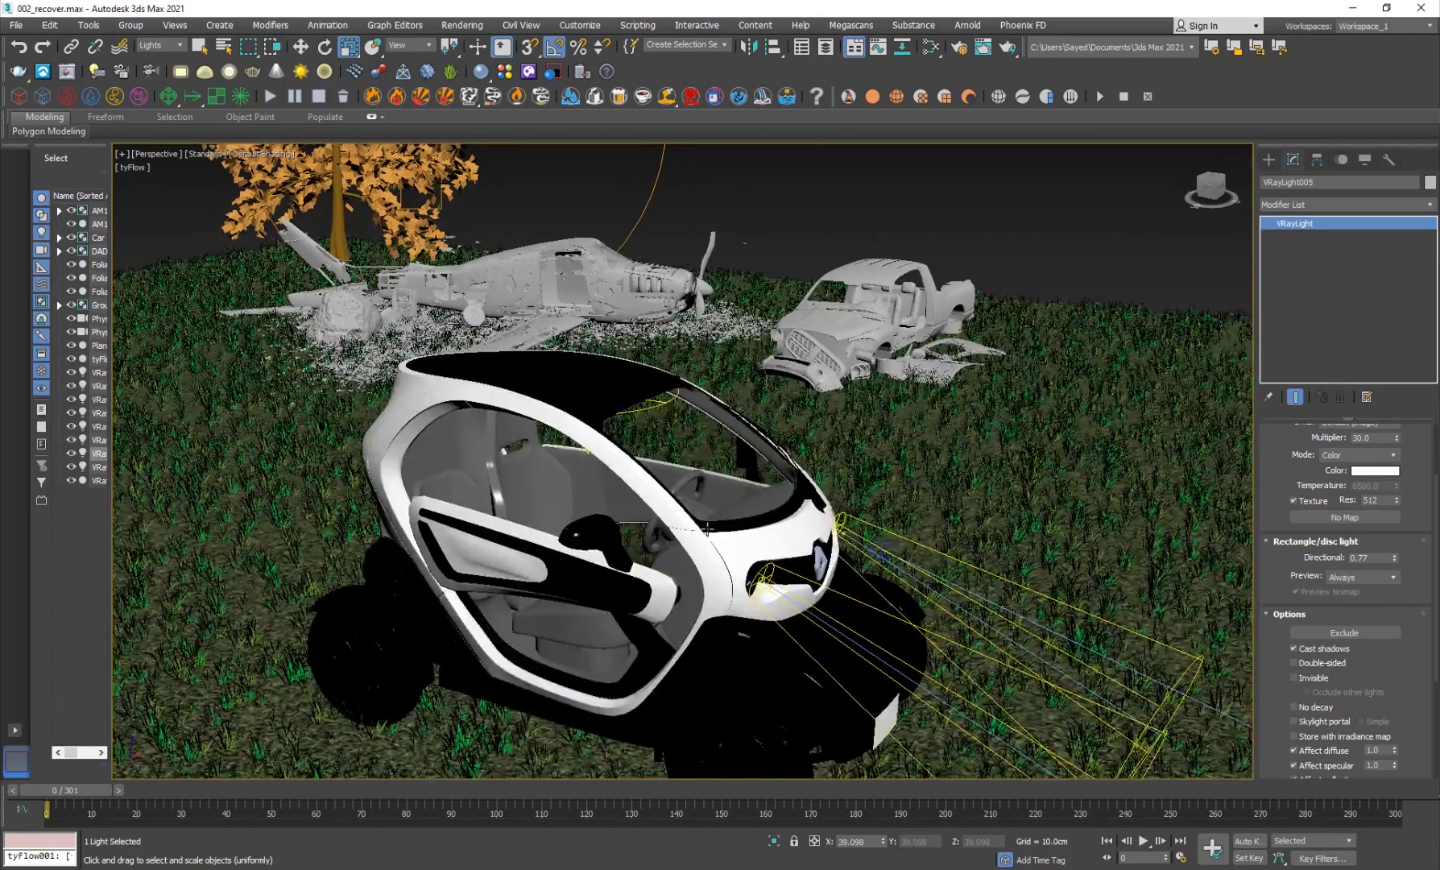
key("c")
key("w")
left_click(882, 265)
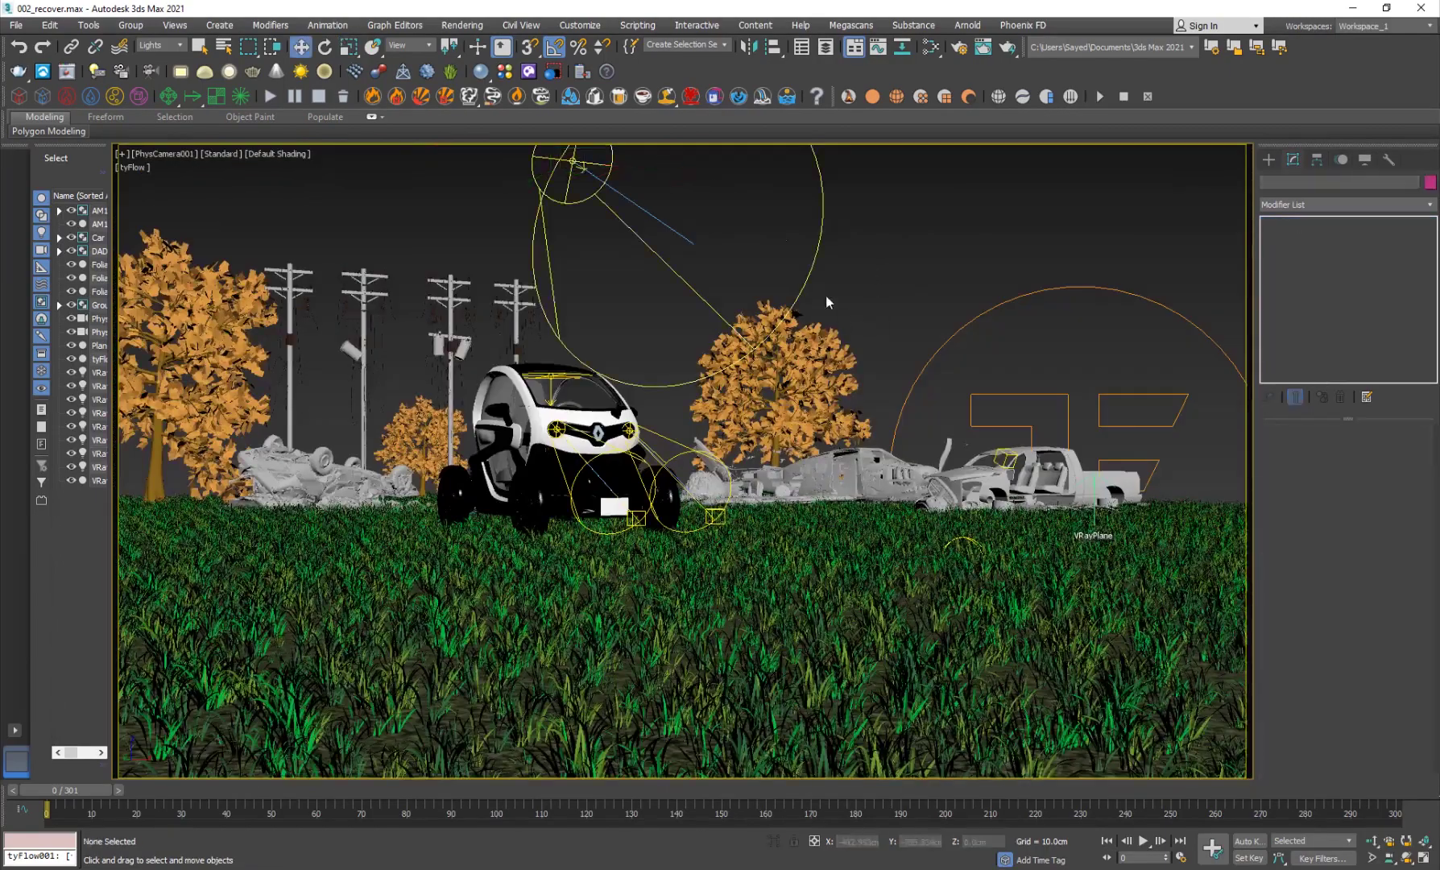
Open Render Setup and review the V-Ray bucket image sampler's subdivisions and noise threshold
left_click(462, 25)
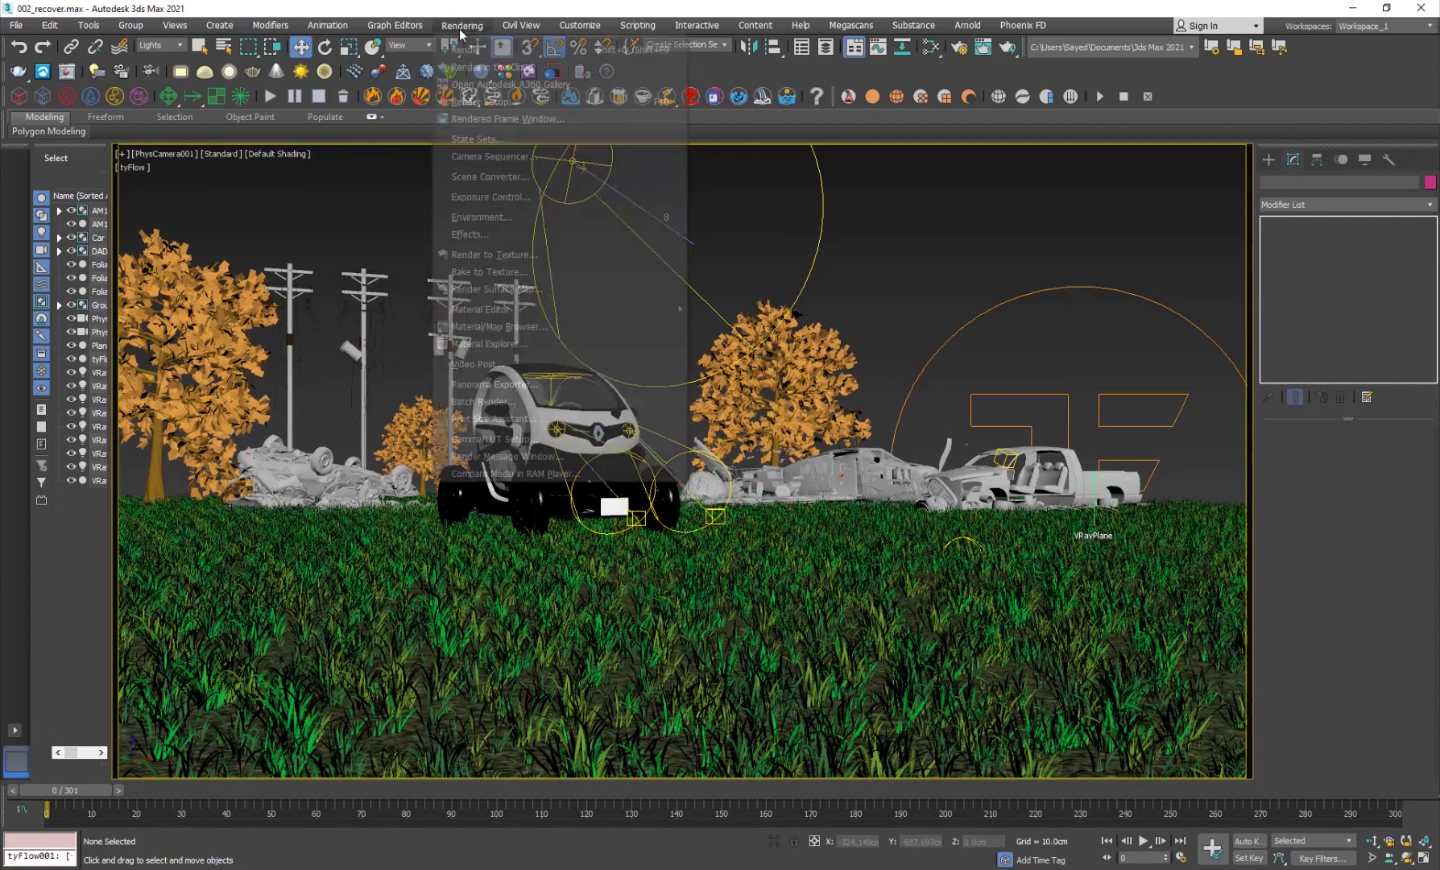
left_click(475, 100)
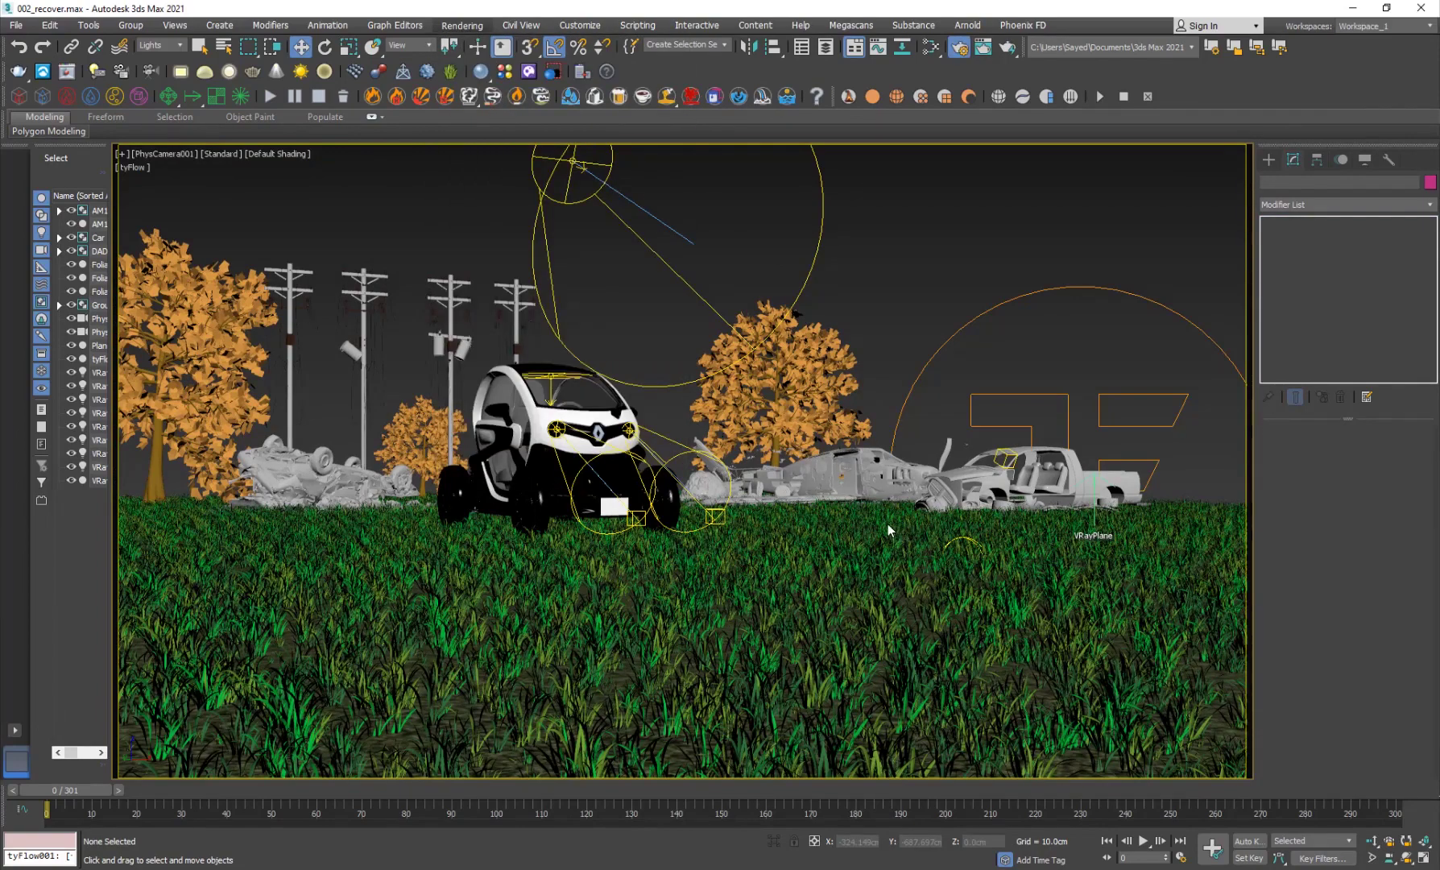
left_click_drag(519, 400, 548, 348)
left_click(537, 188)
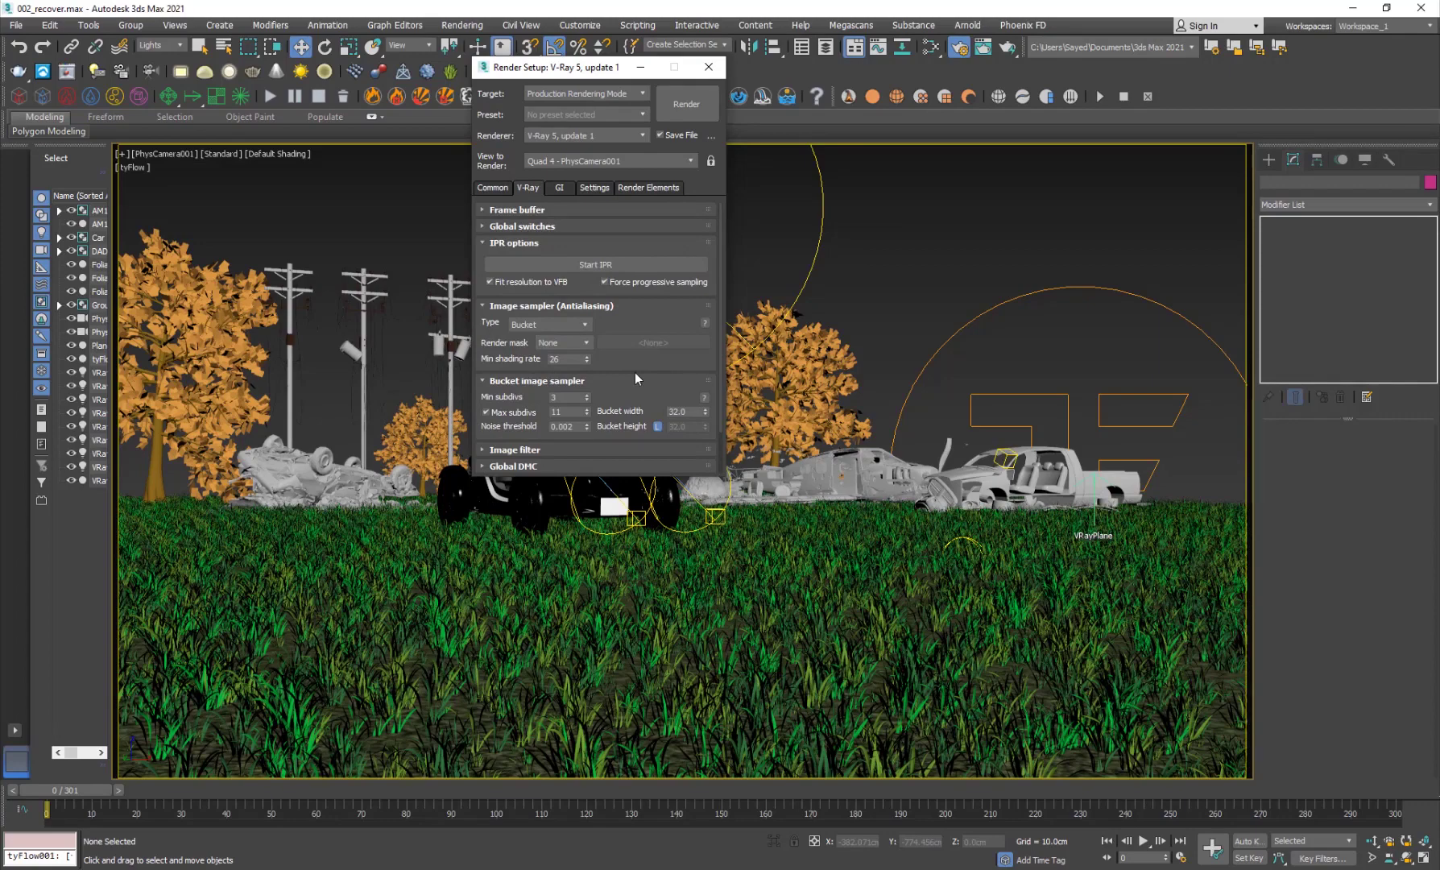
left_click_drag(627, 360, 628, 310)
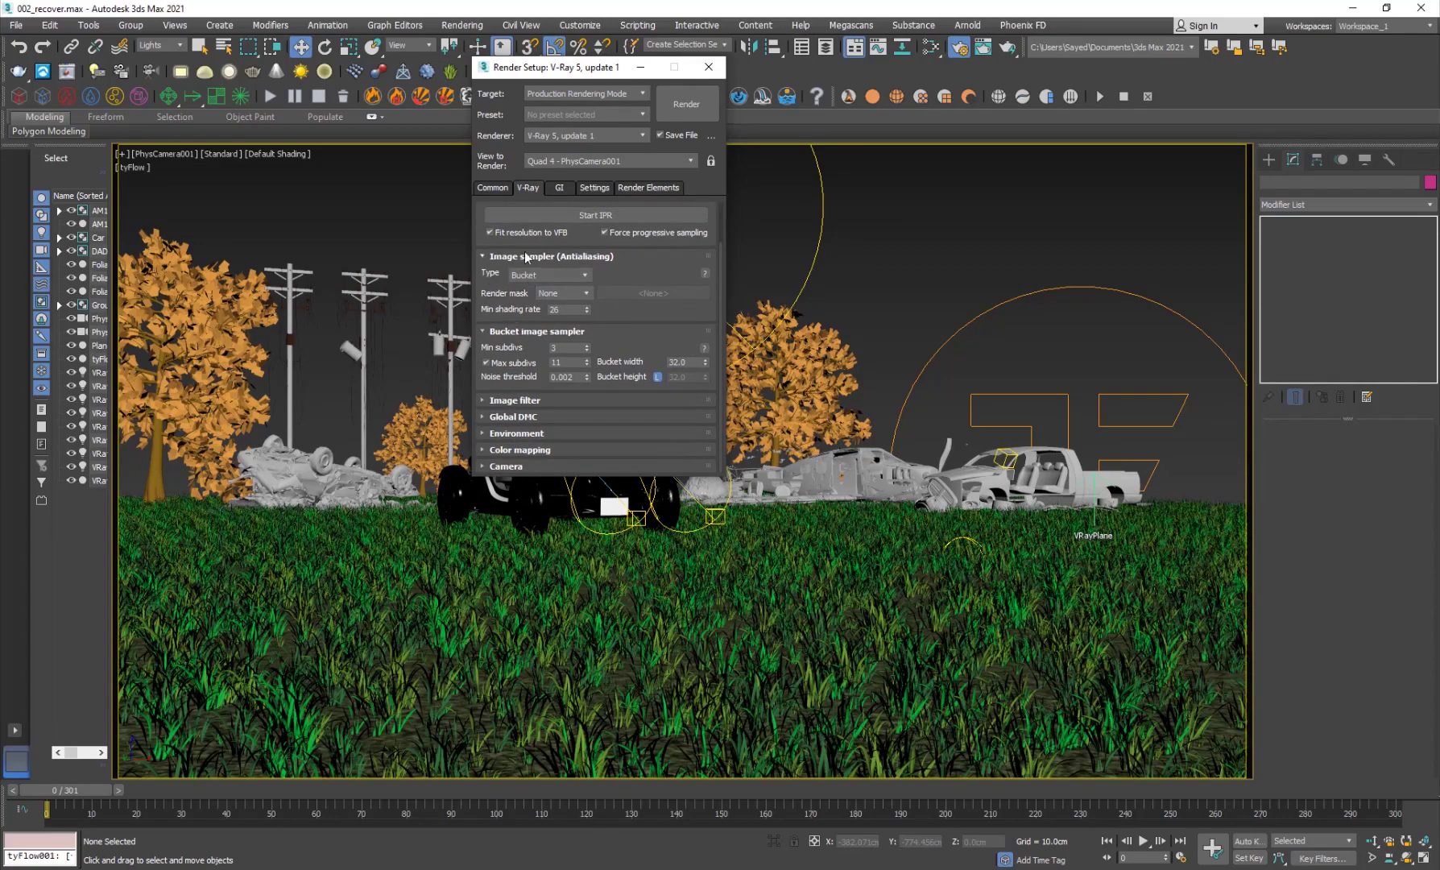
double_click(555, 348)
left_click(549, 378)
double_click(574, 376)
Review the global illumination engines, irradiance map and light cache settings, and show the render elements
left_click(557, 189)
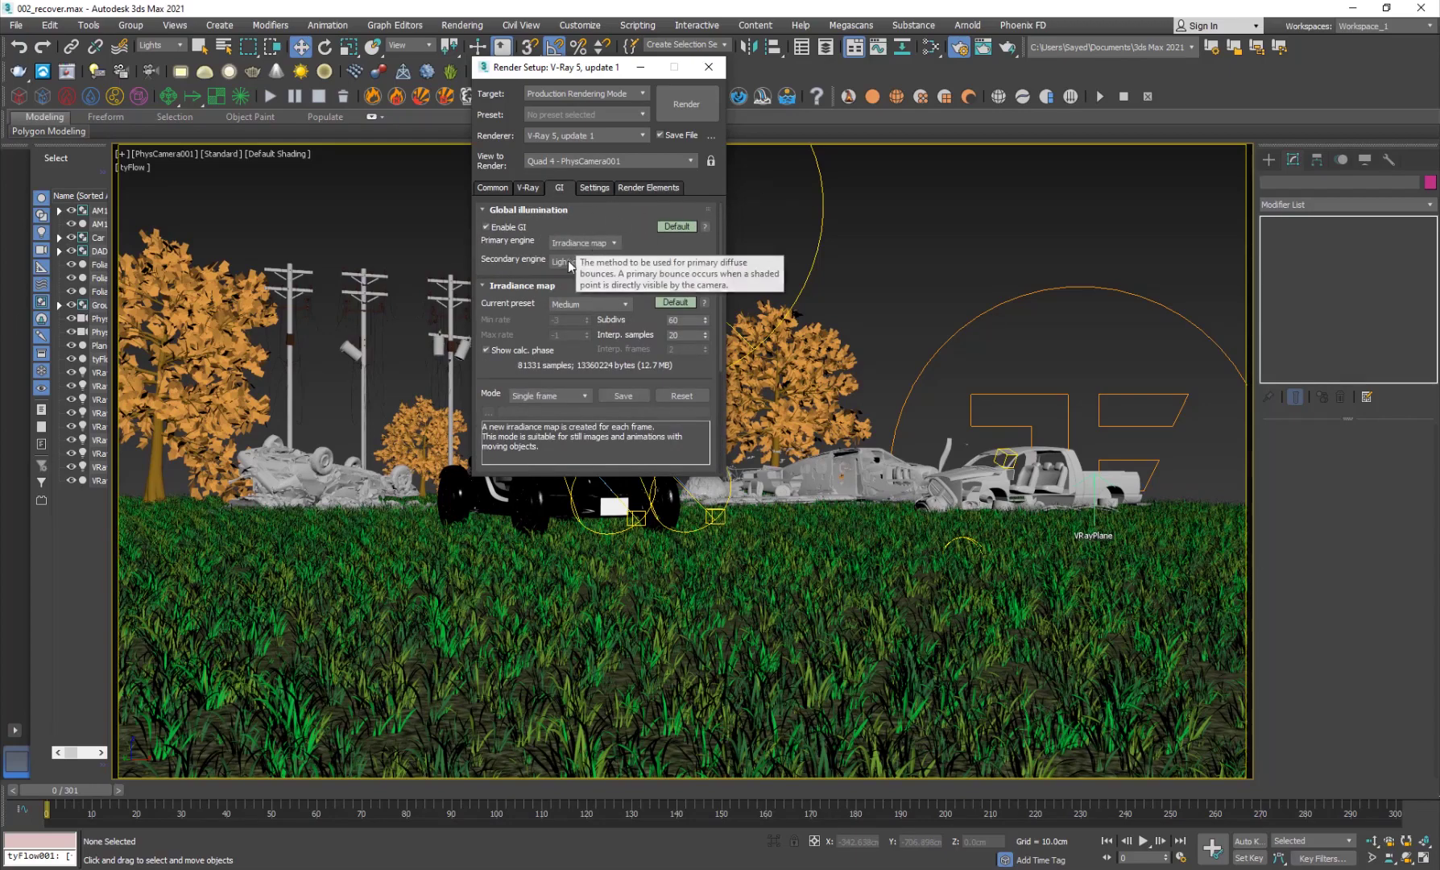
scroll(510, 311, "down", 1)
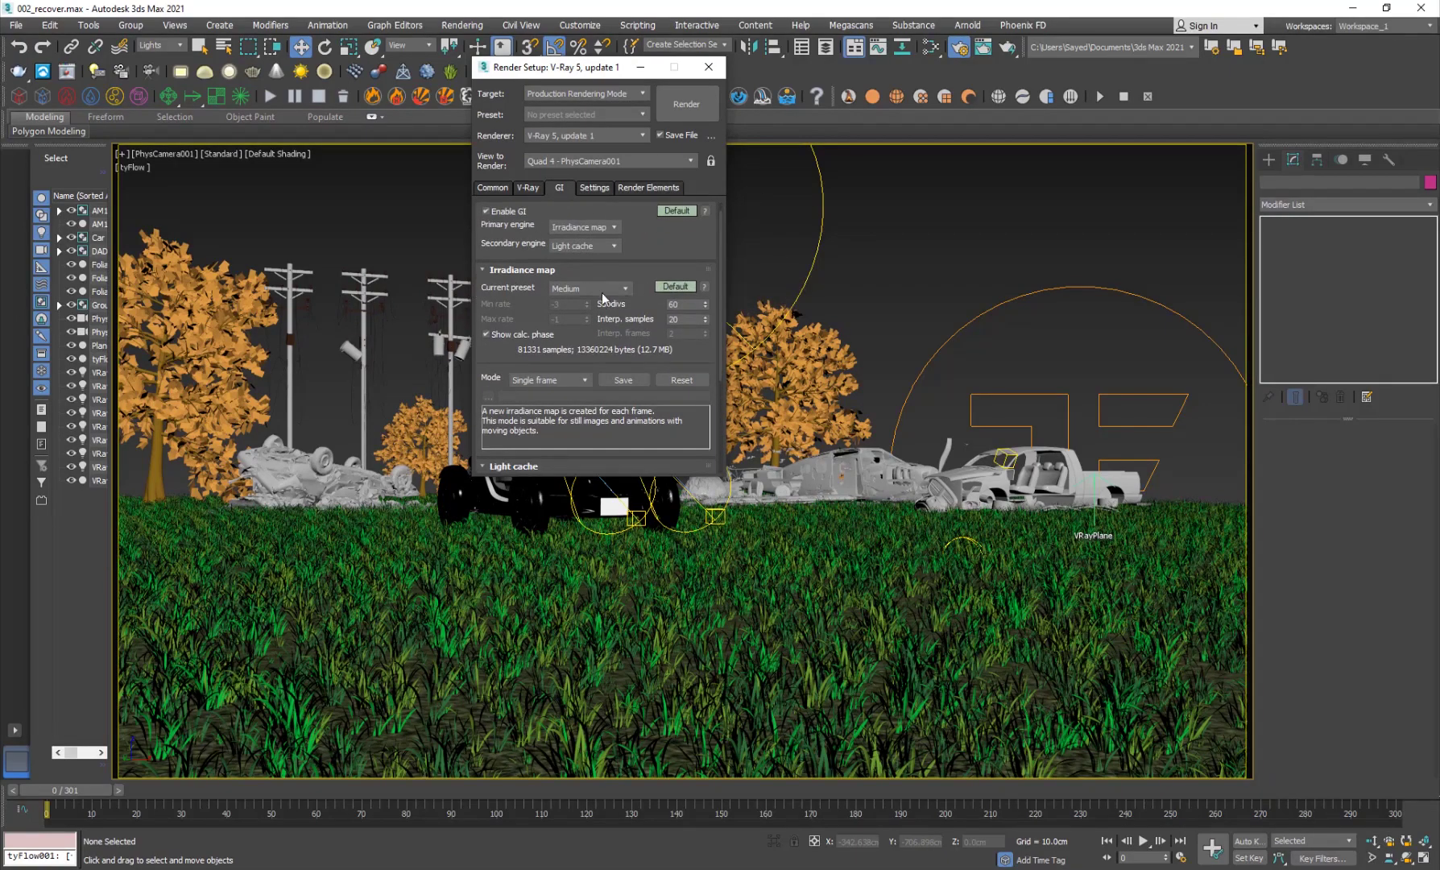
scroll(548, 306, "down", 4)
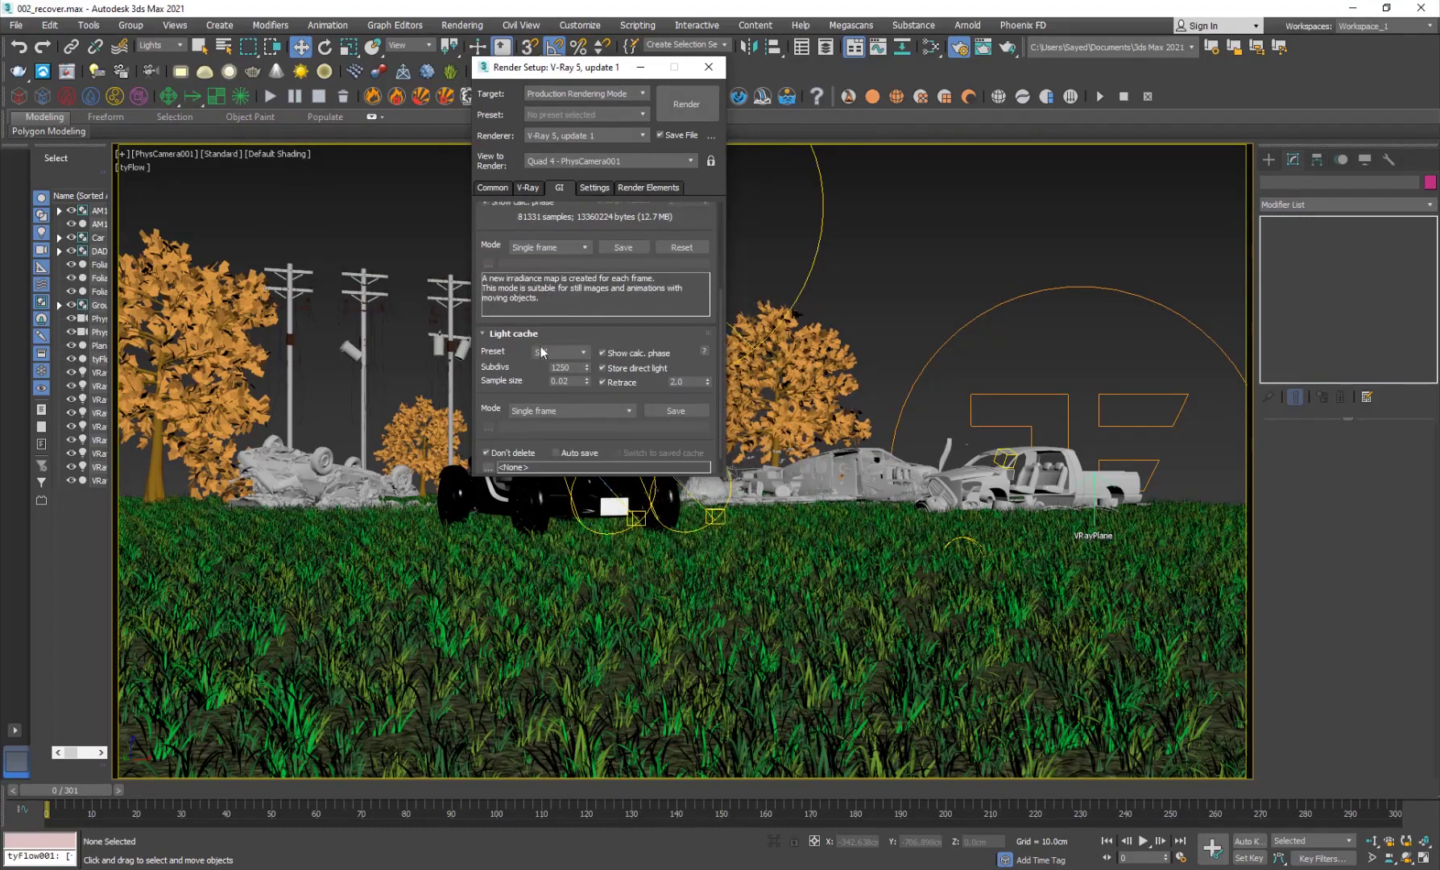
scroll(508, 362, "down", 1)
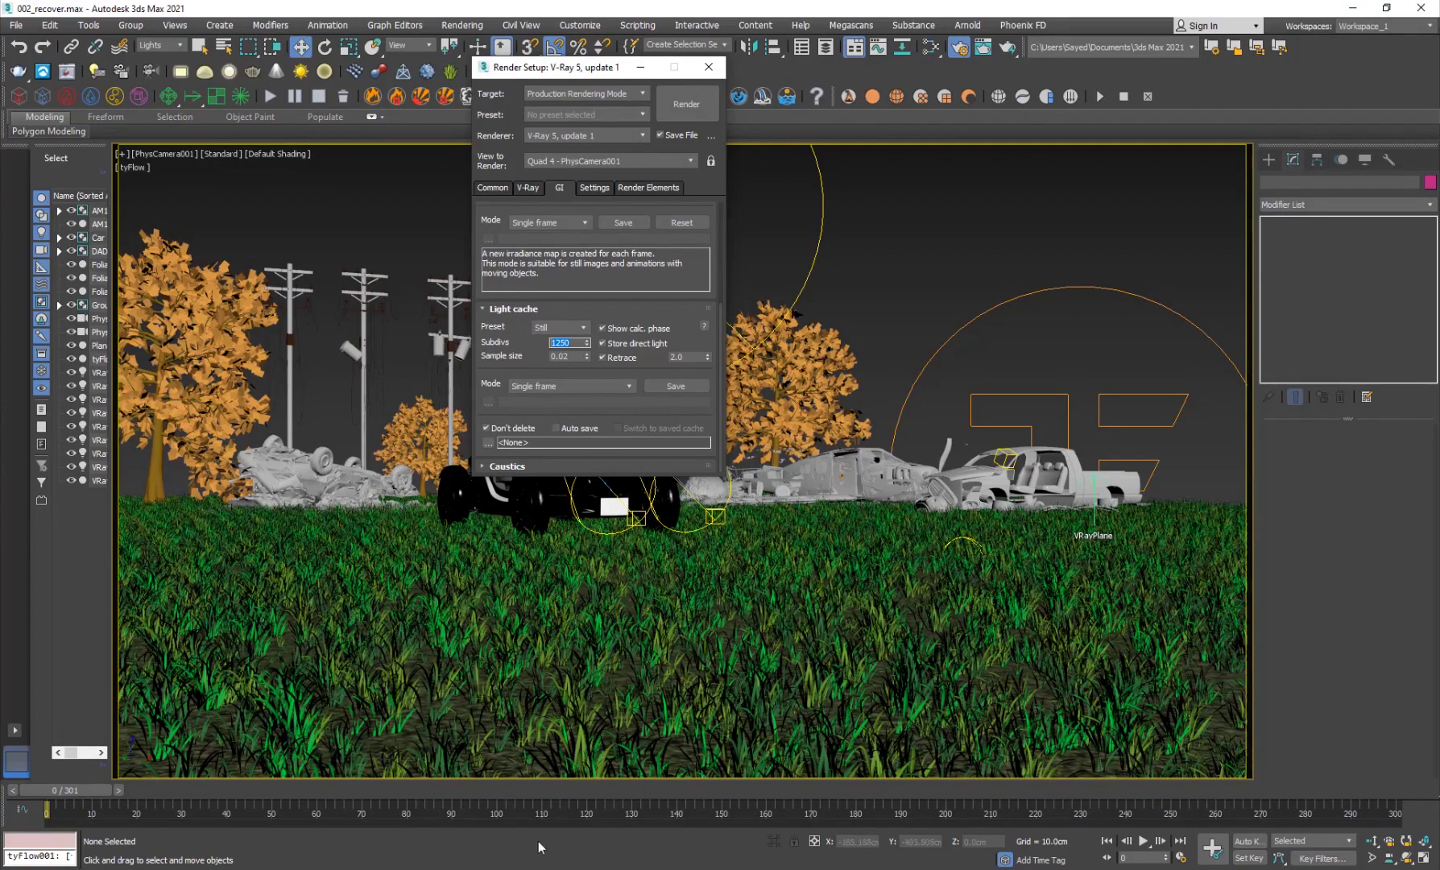
left_click(640, 188)
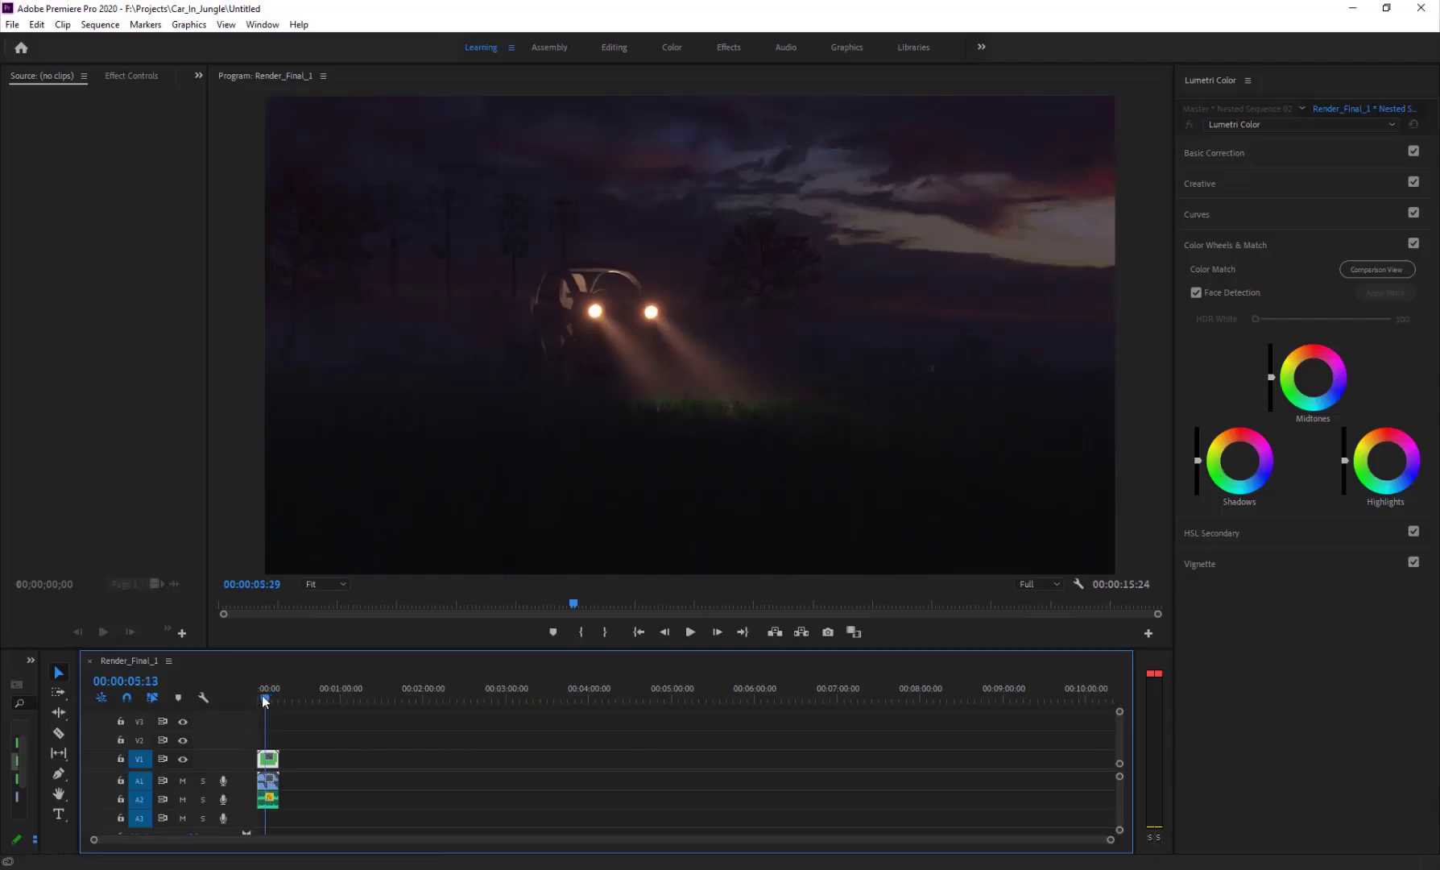
Switch to Premiere Pro, play Render_Final_1 from near its start and maximize the program monitor
left_click(259, 701)
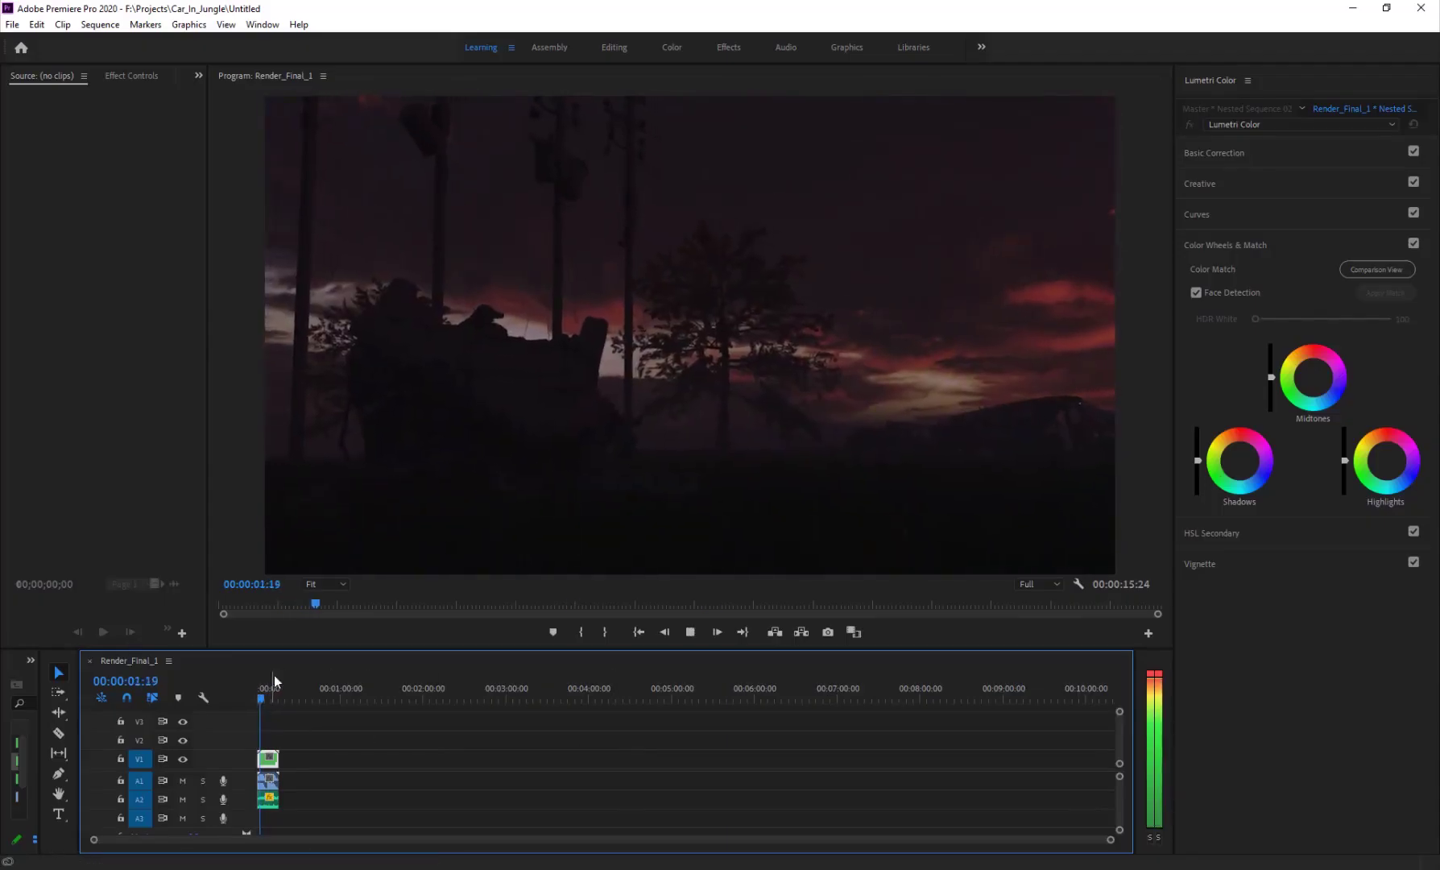
key("space")
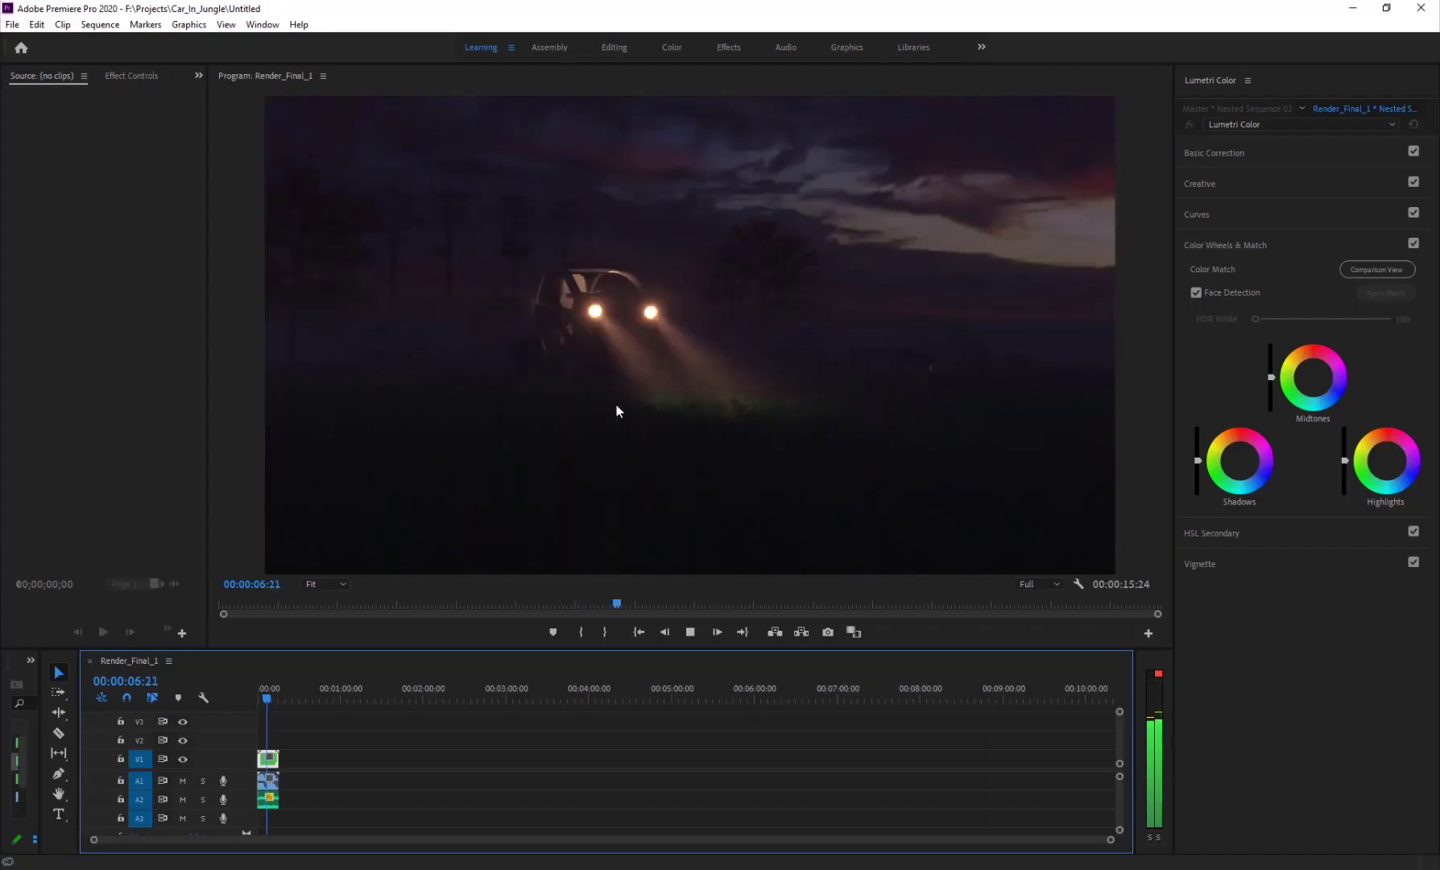
key("grave")
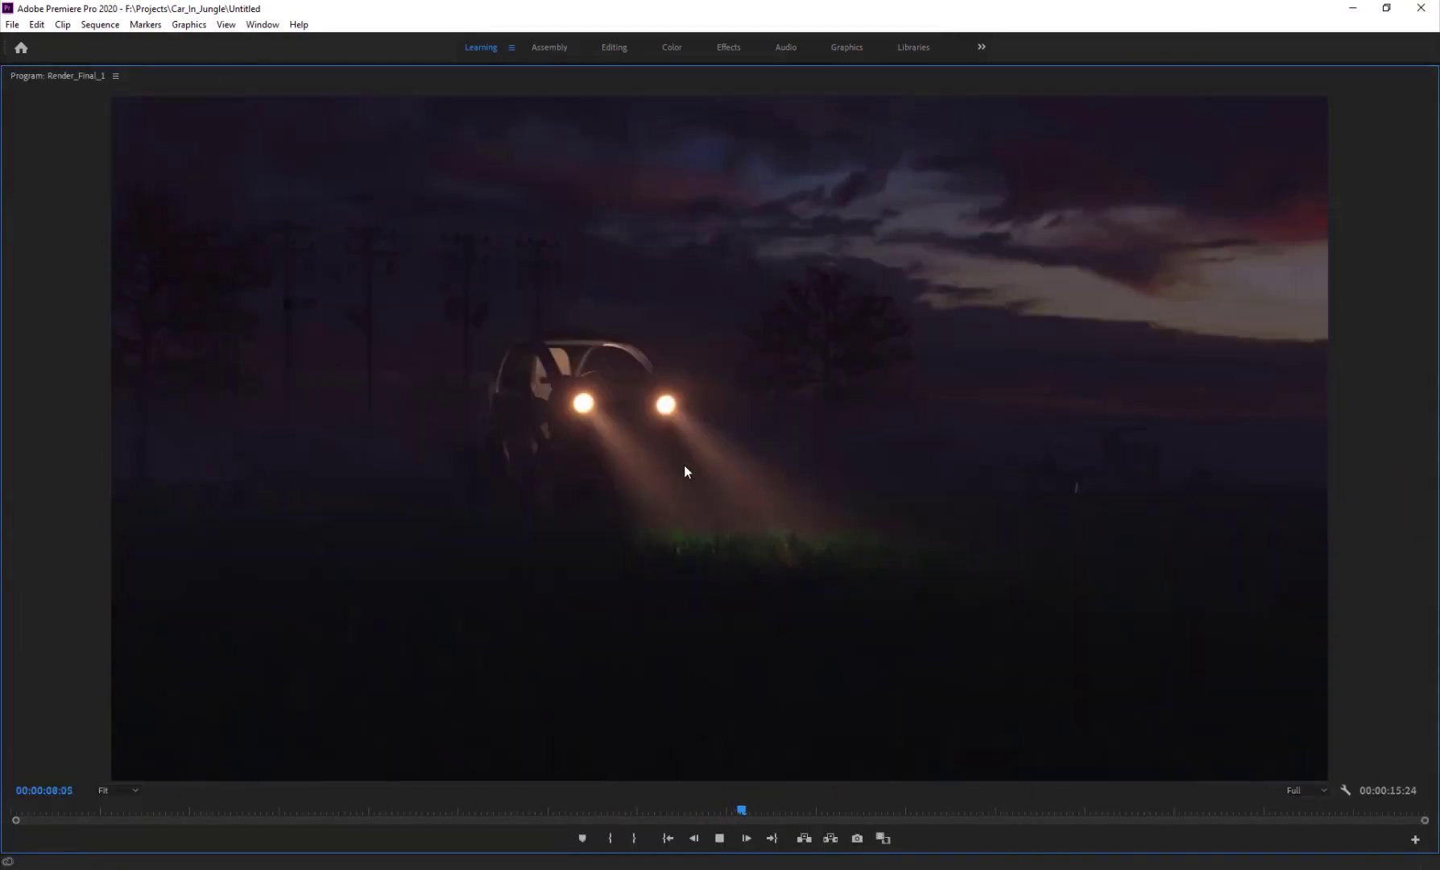
Pause and resume the Render_Final_1 playback, and restore the maximized program monitor to its normal panel size
key("space")
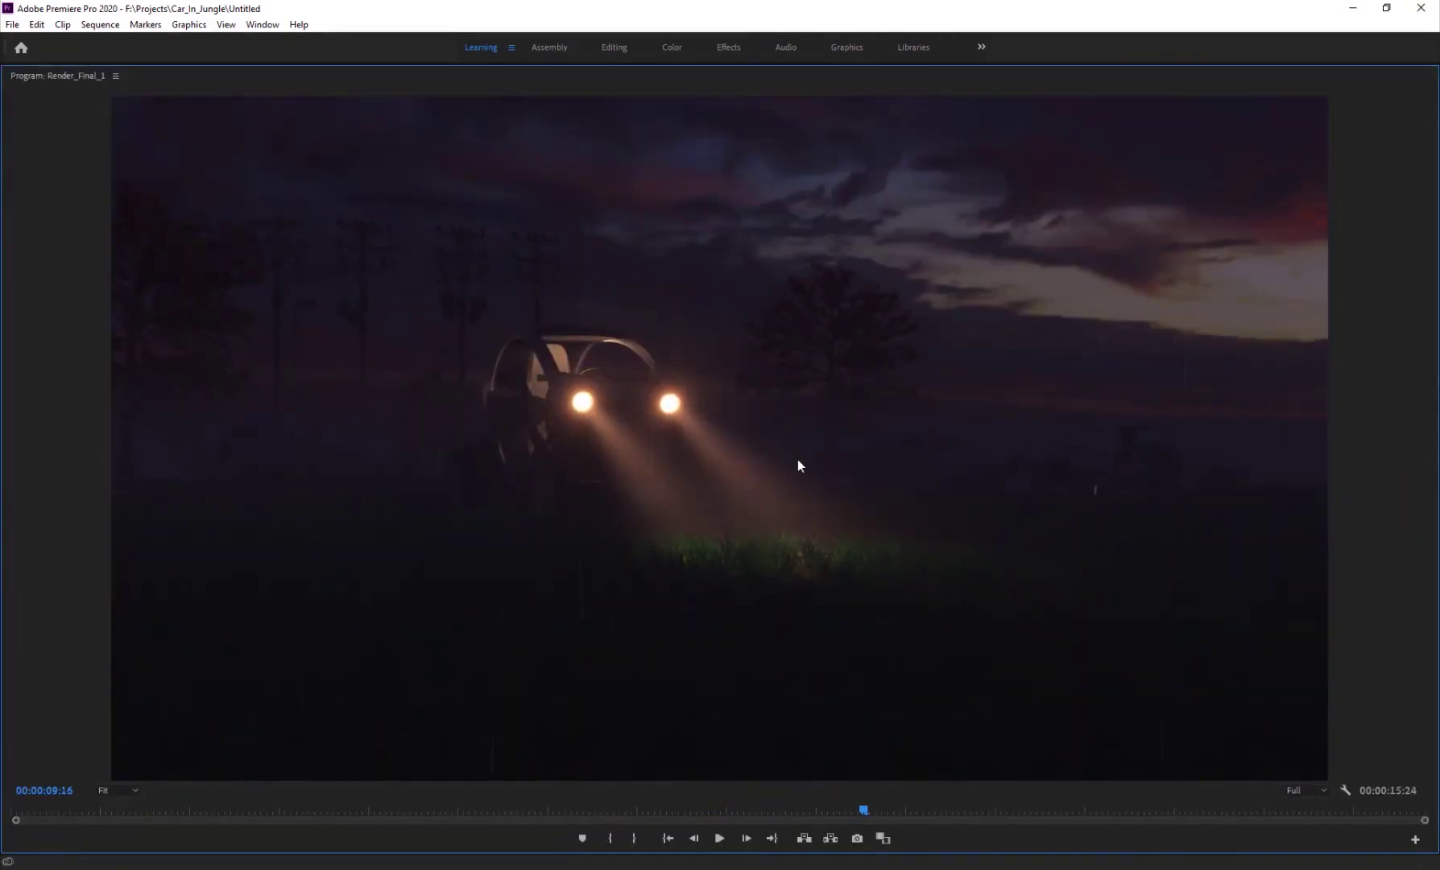
key("space")
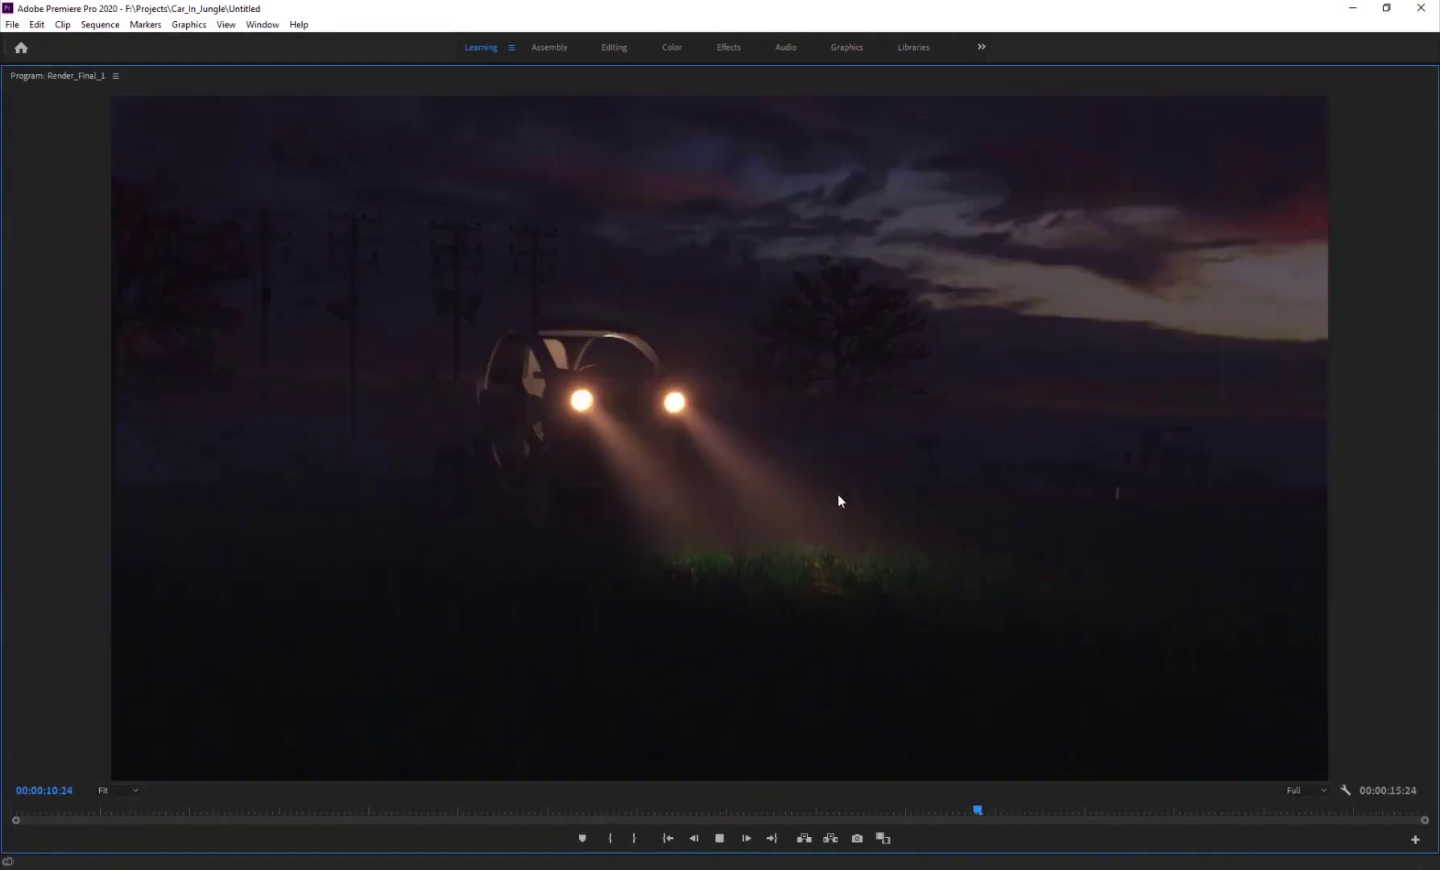
key("grave")
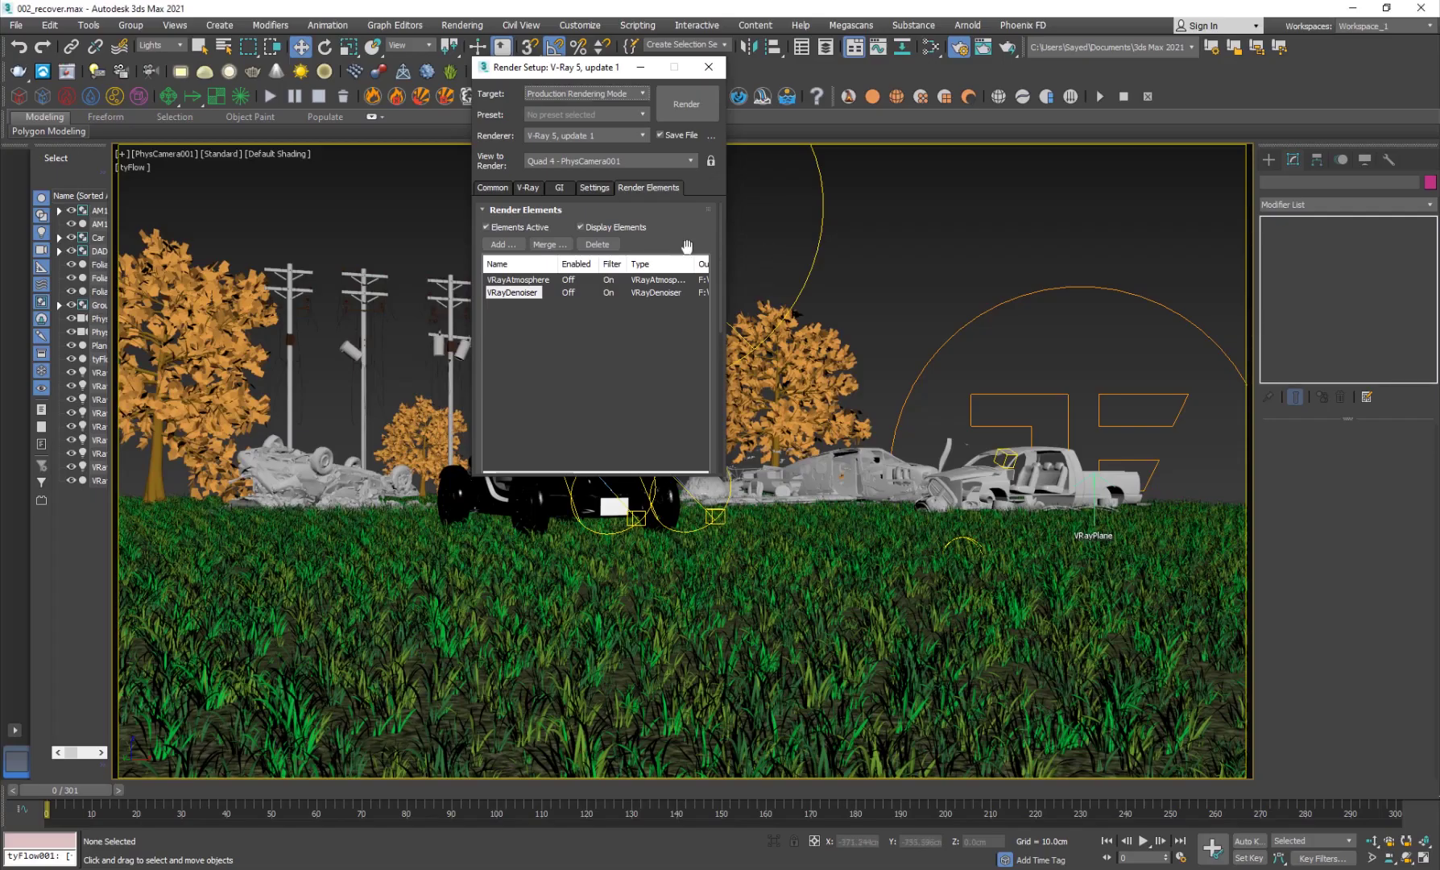
Return to 3ds Max, review the VRayDenoiser element parameters and the common output options, and close Render Setup
scroll(687, 245, "down", 5)
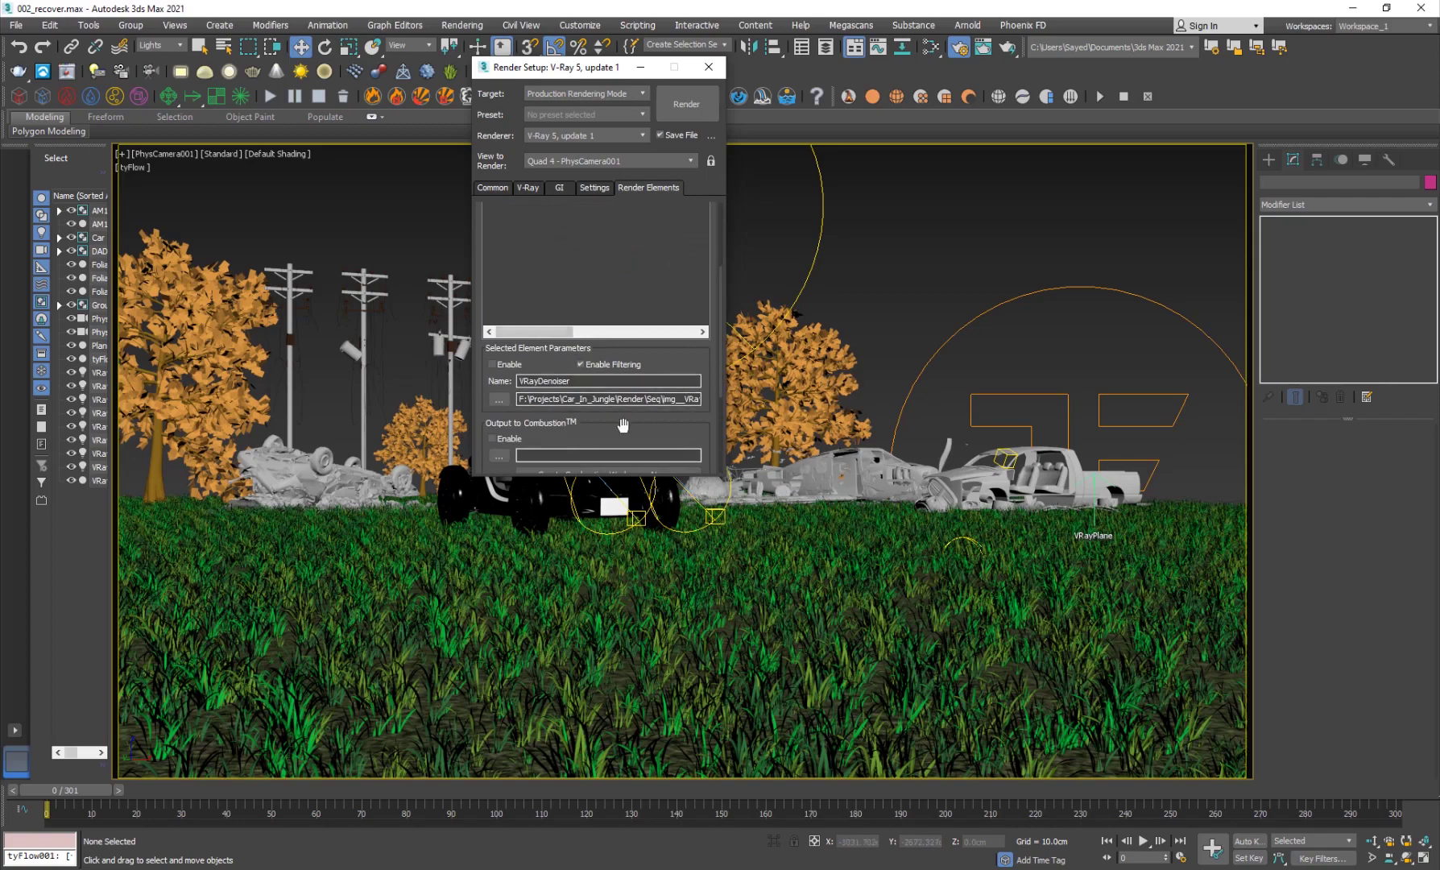
left_click(493, 187)
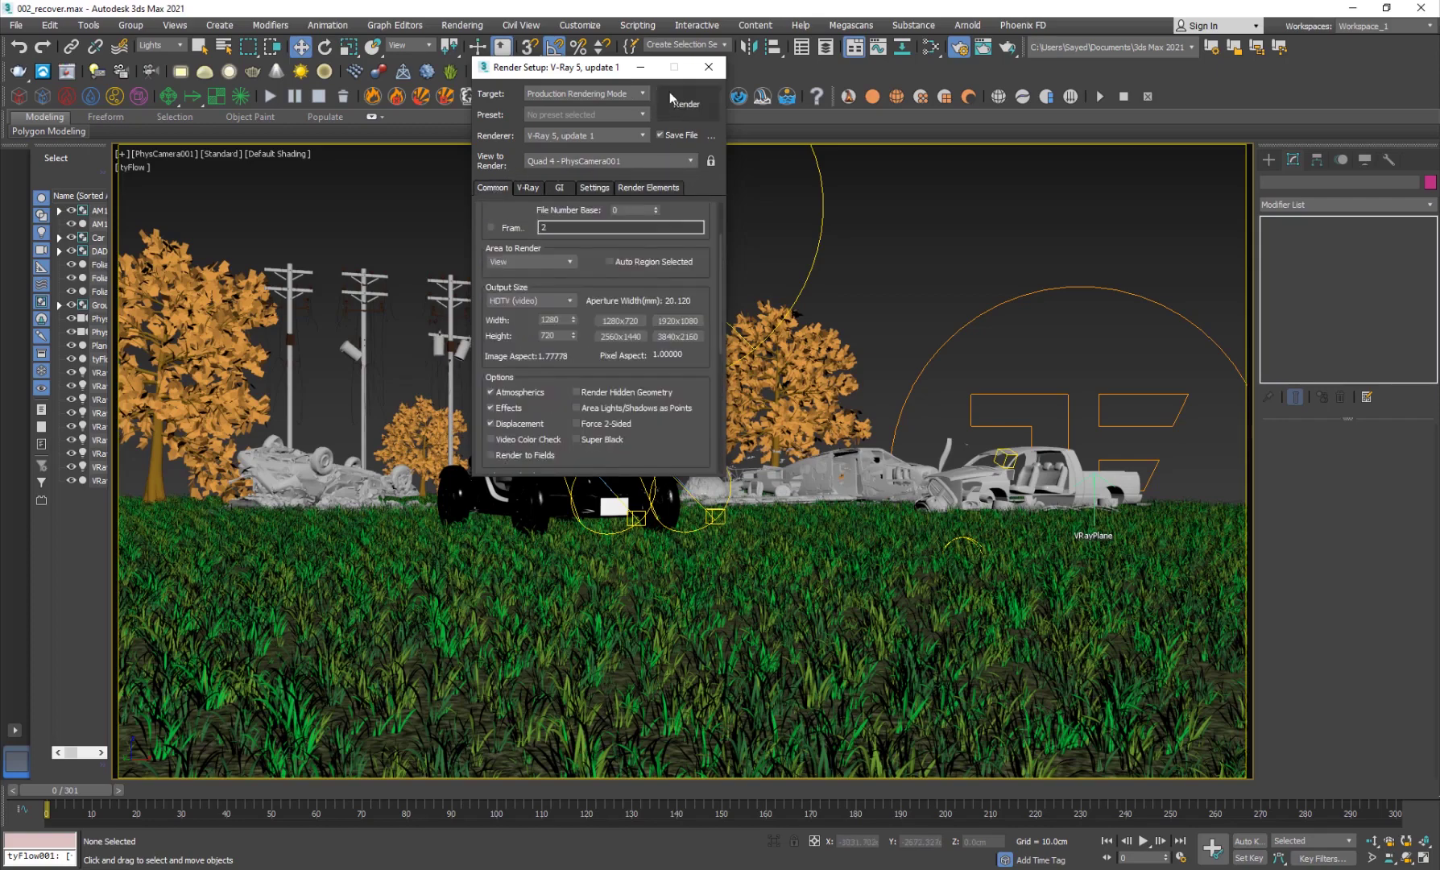
left_click(709, 67)
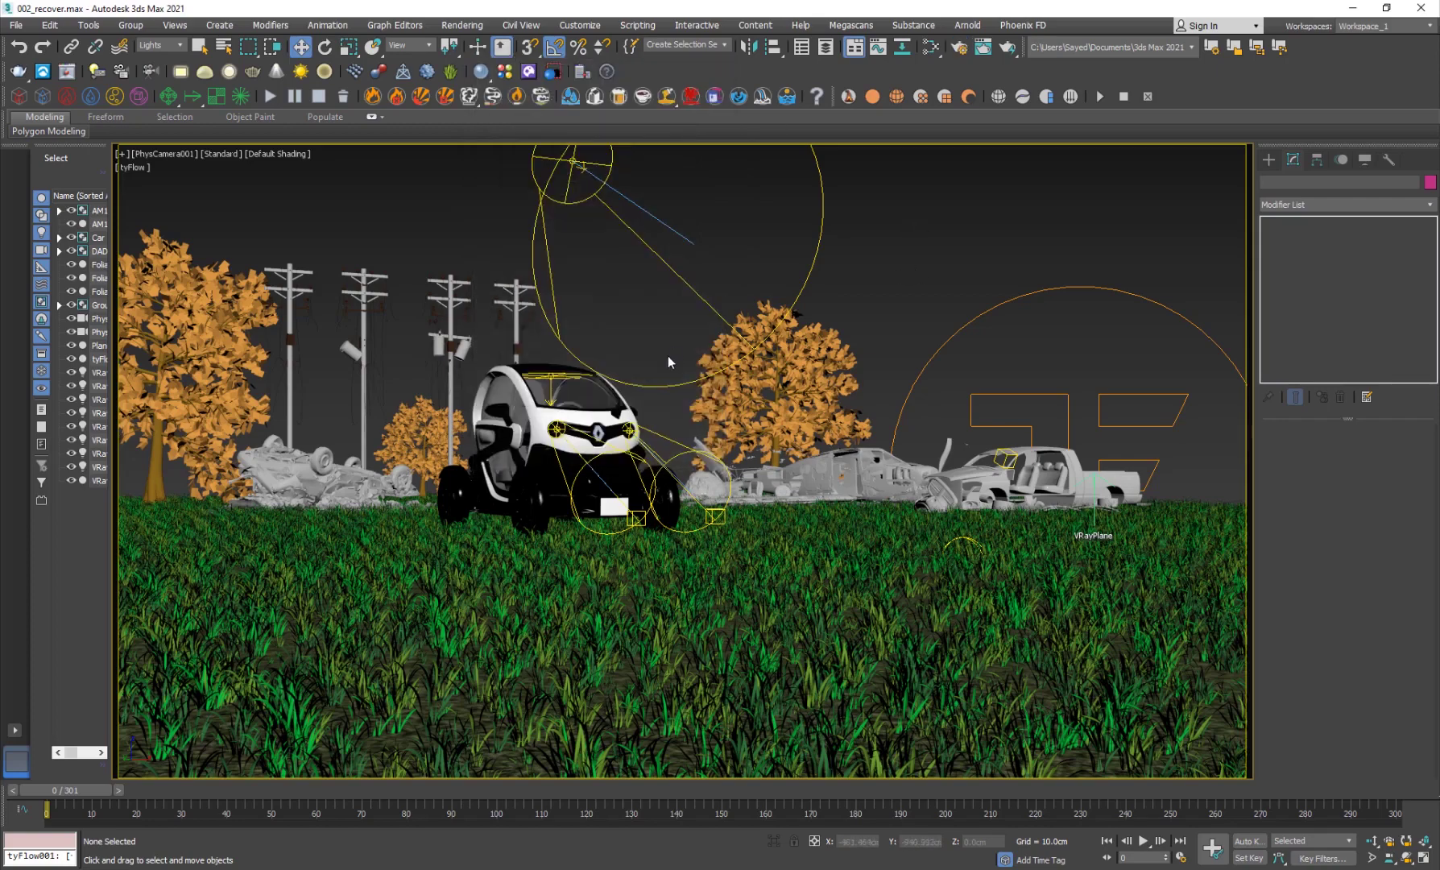
Switch to the Perspective view and delete the extra large disc light in front of the car
key("p")
scroll(640, 302, "down", 10)
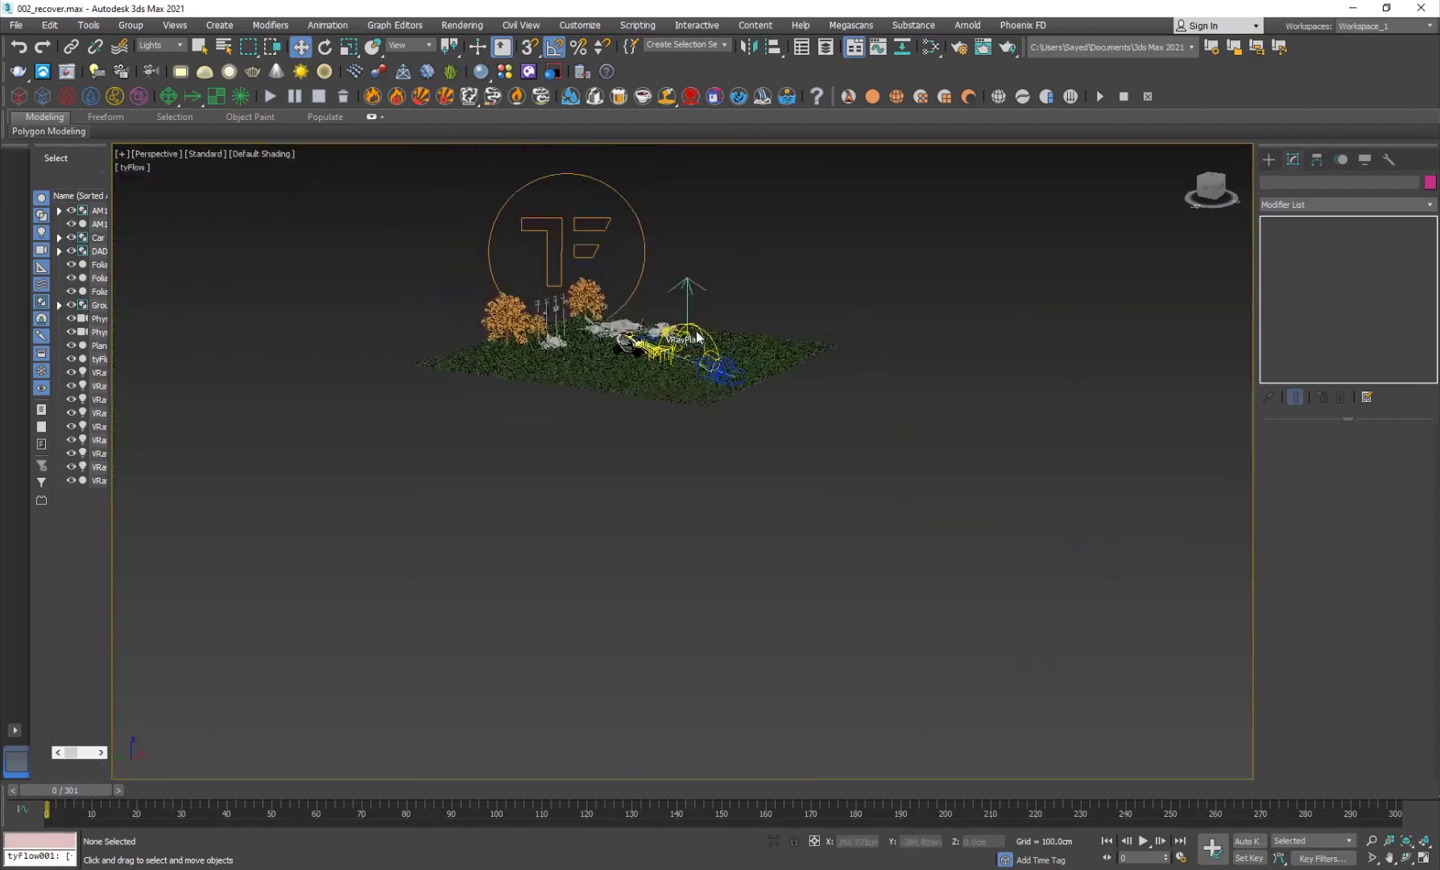
scroll(695, 333, "up", 5)
left_click(595, 344)
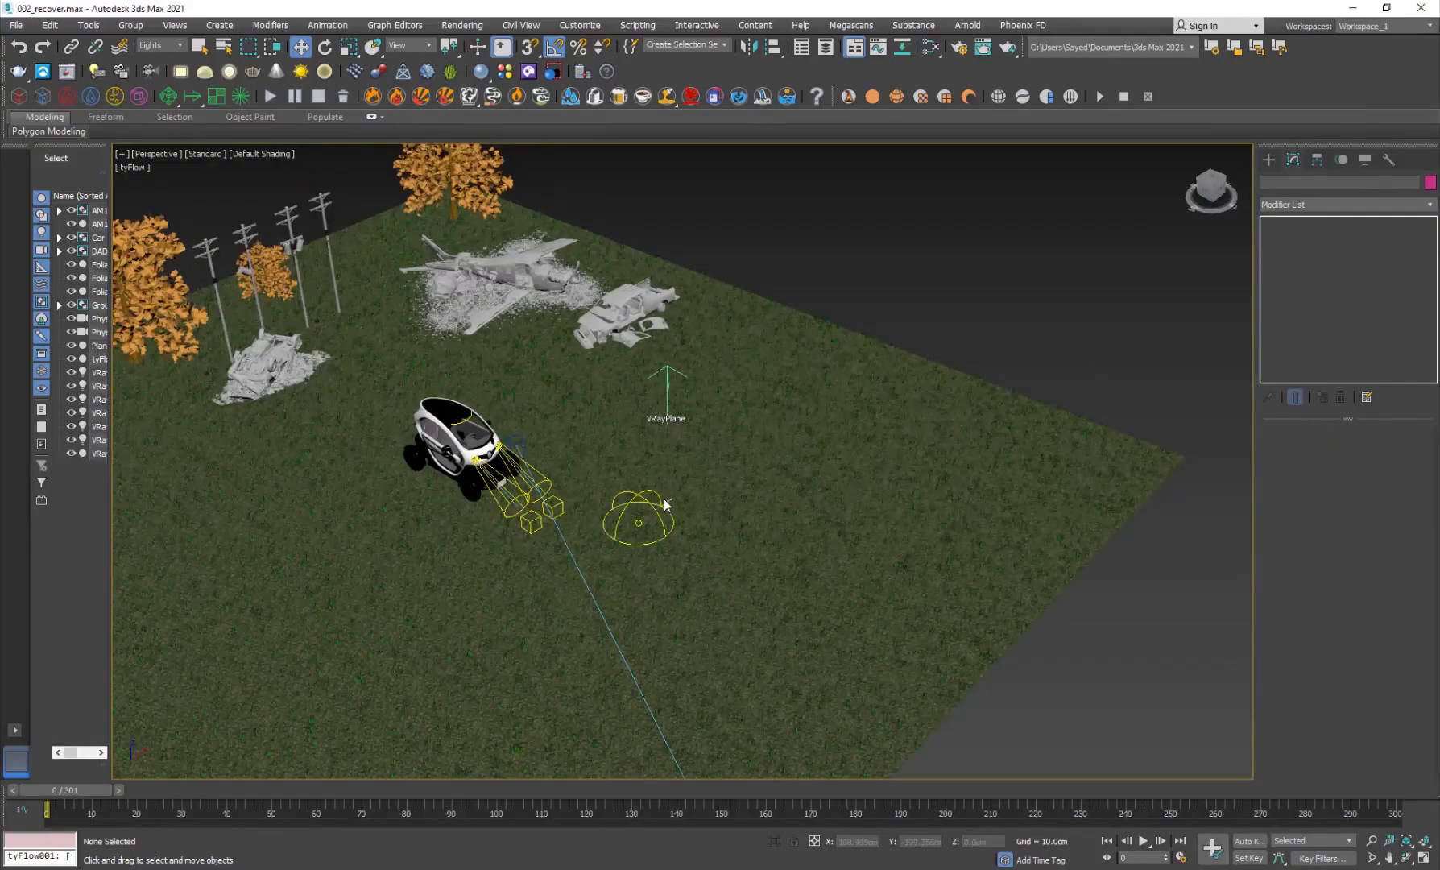
Set the selection filter to All, select the VRayPlane and look through PhysCamera001
scroll(558, 384, "down", 10)
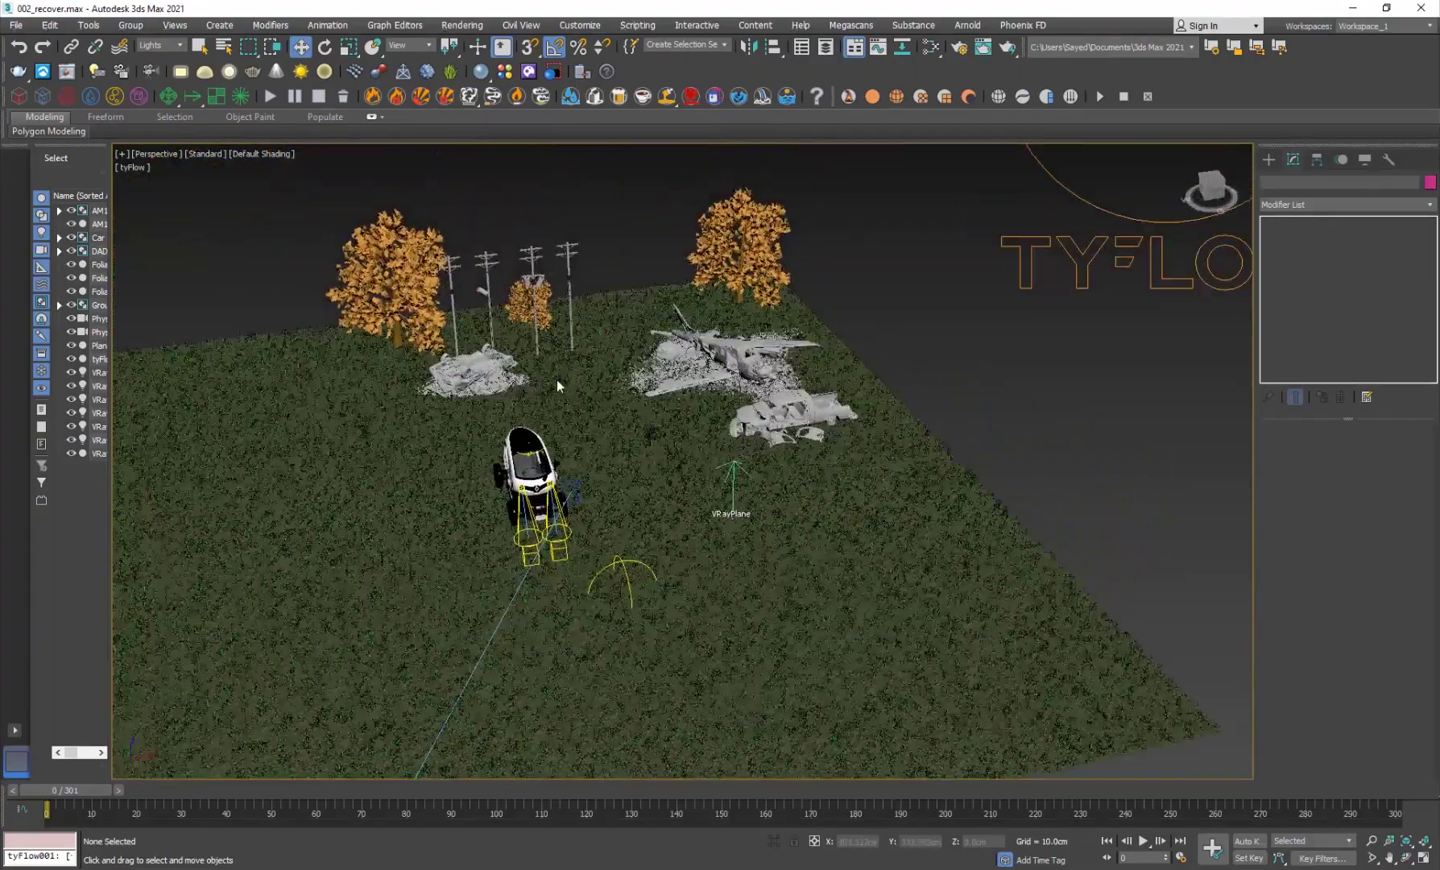
scroll(544, 471, "up", 10)
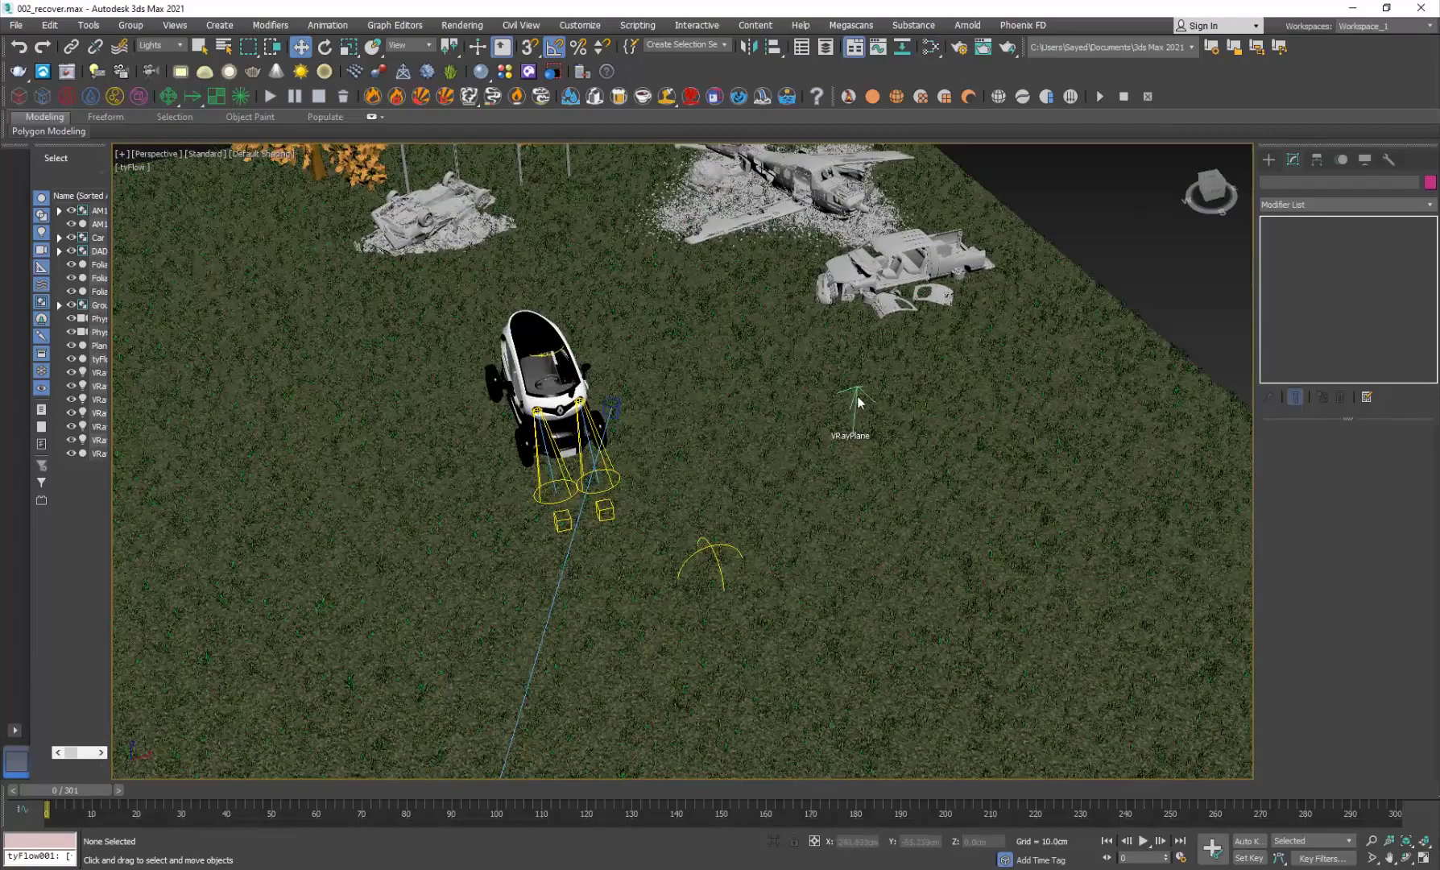
middle_click_drag(836, 470, 759, 417, "alt")
left_click(161, 45)
left_click(165, 56)
left_click(921, 244)
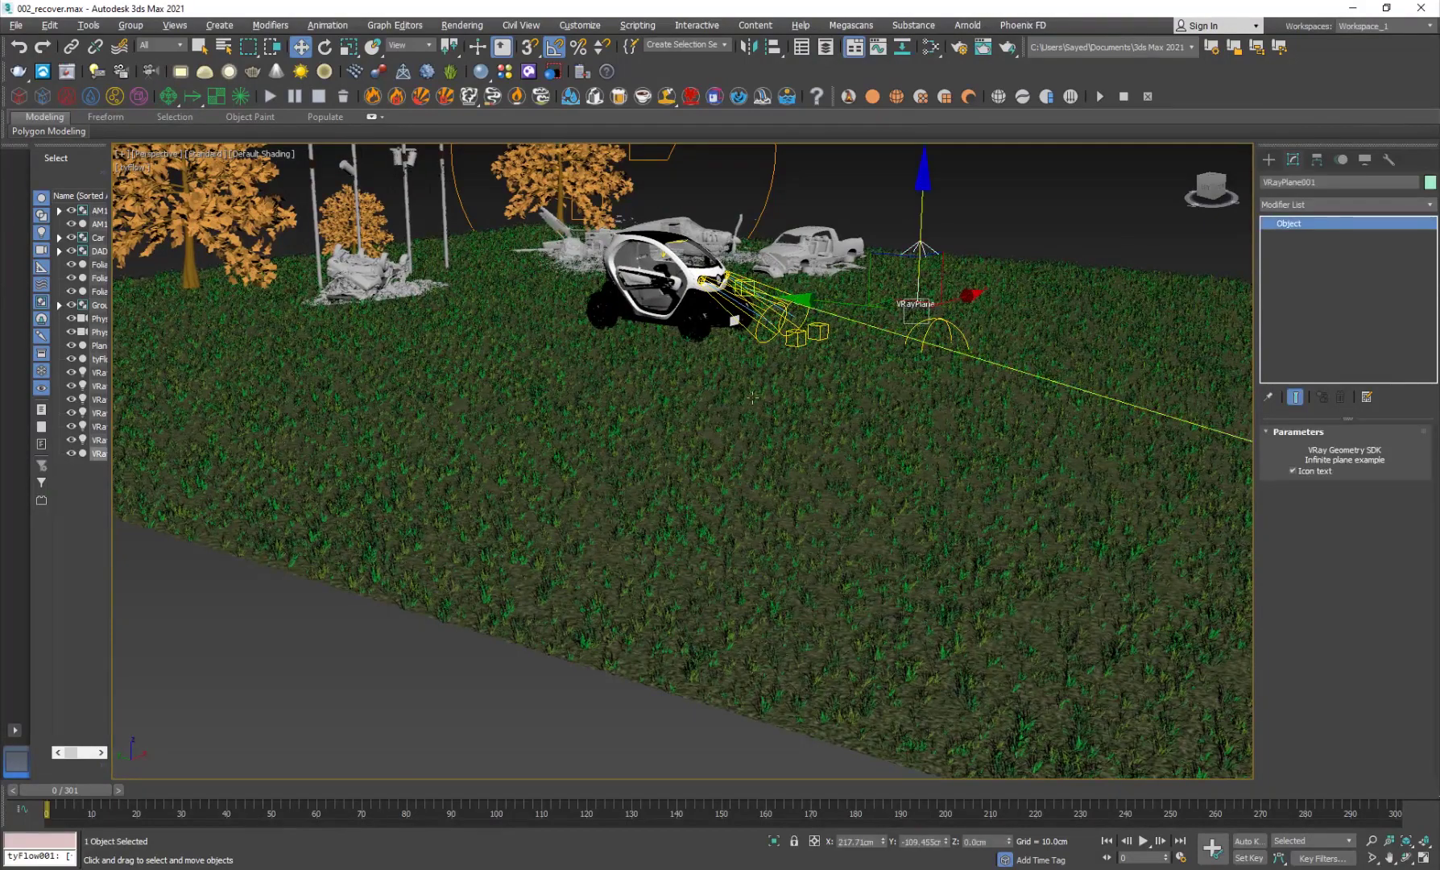
key("c")
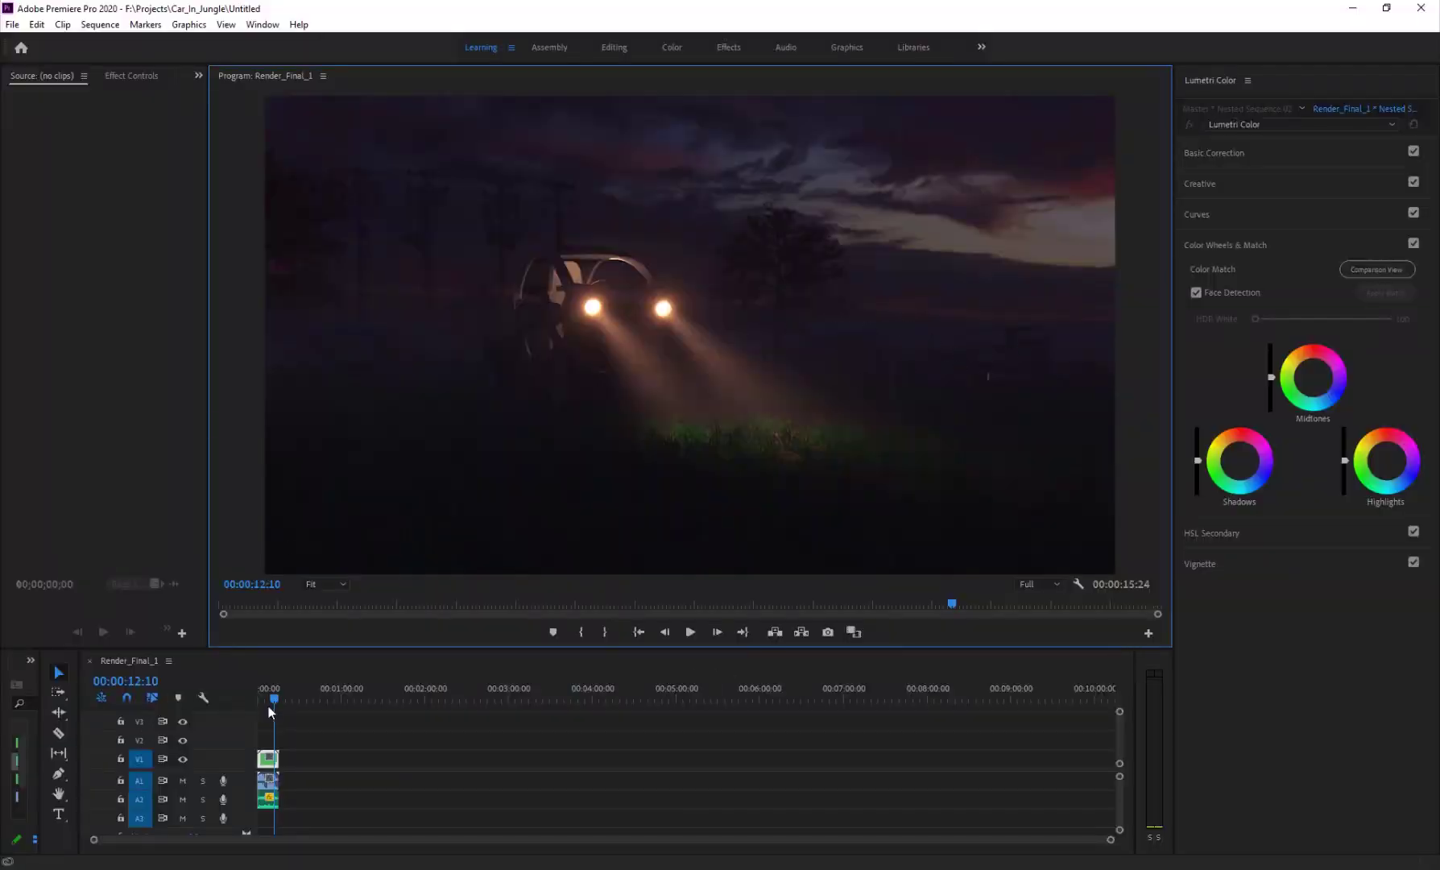
Scrub Render_Final_1 in Premiere Pro, and back in 3ds Max clear the selection and advance the camera animation to frame 211
left_click_drag(273, 698, 265, 706)
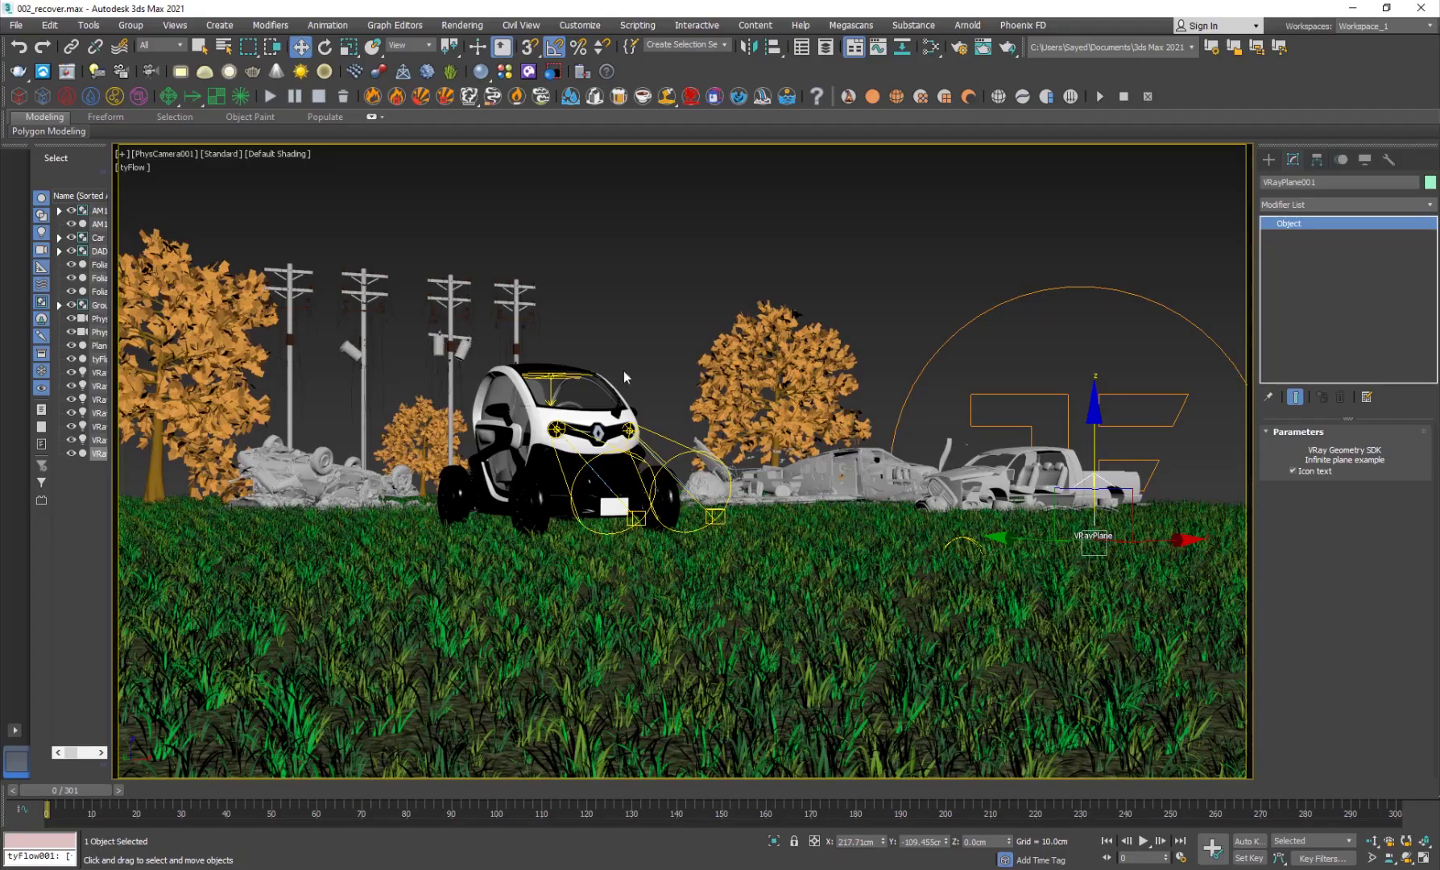
left_click(666, 333)
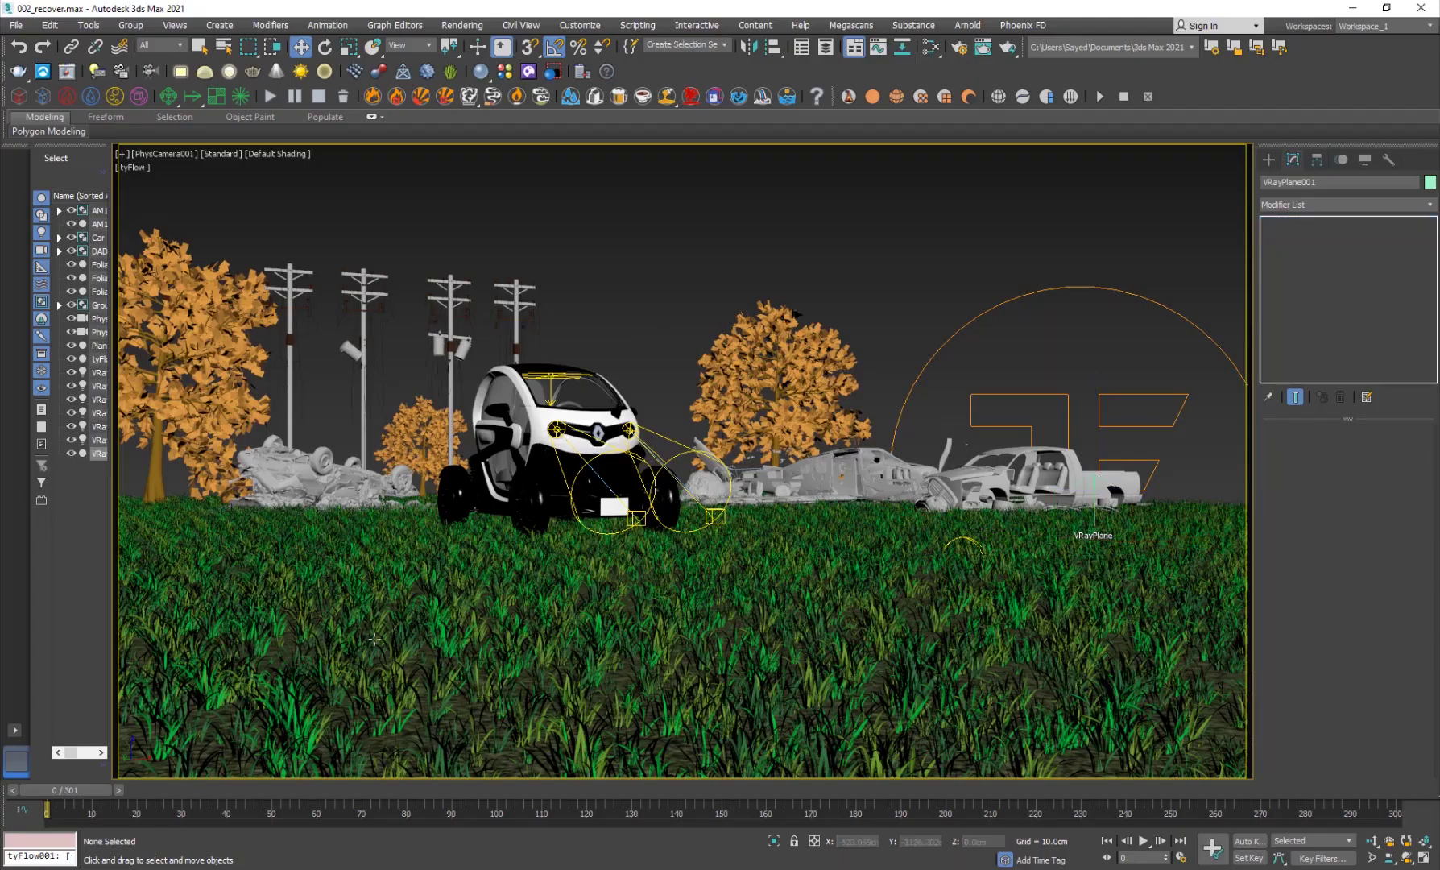
left_click(259, 790)
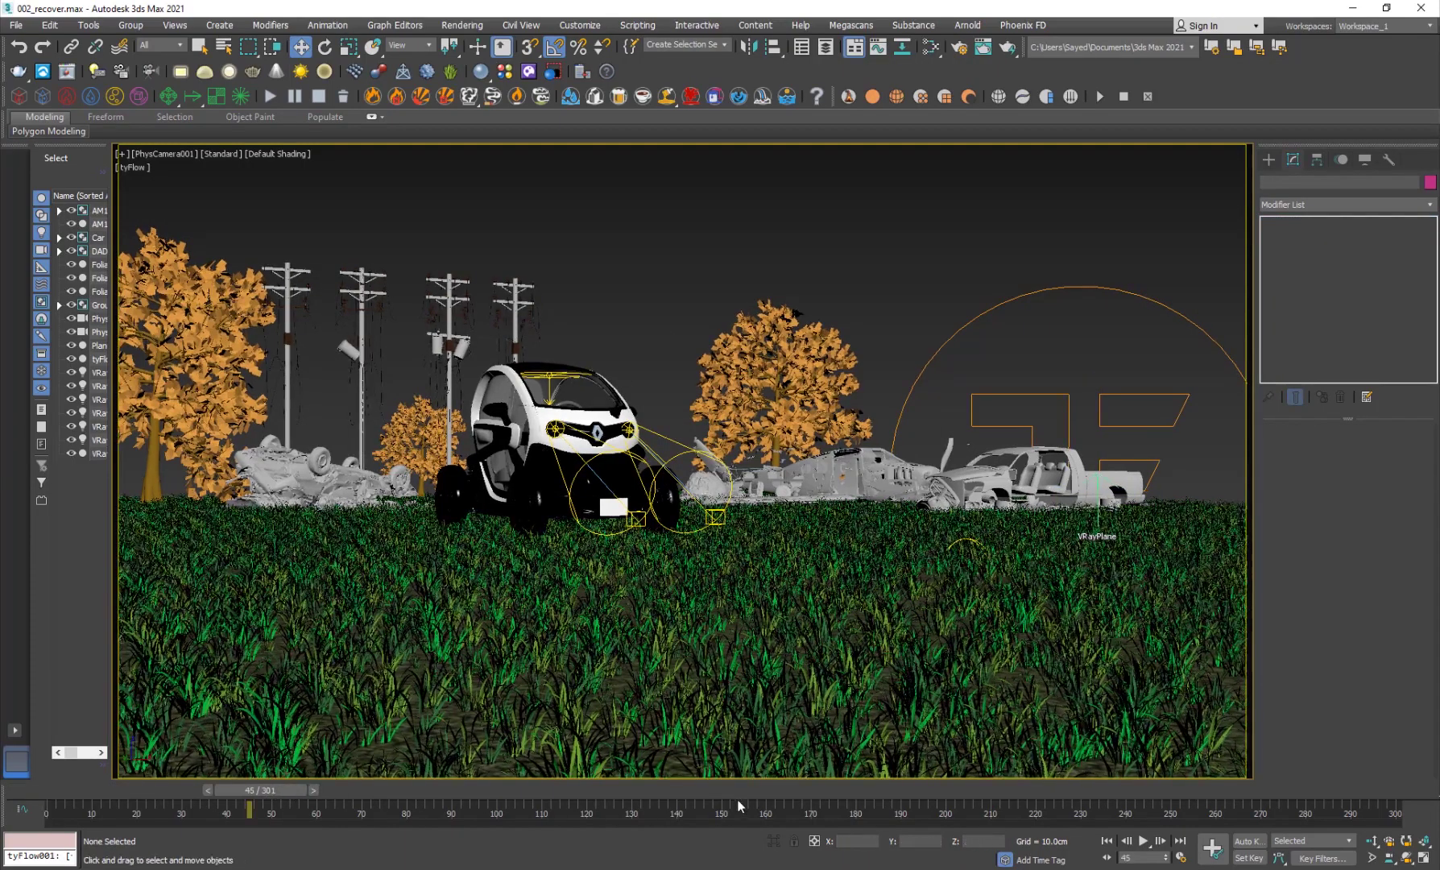
left_click(741, 791)
left_click(993, 791)
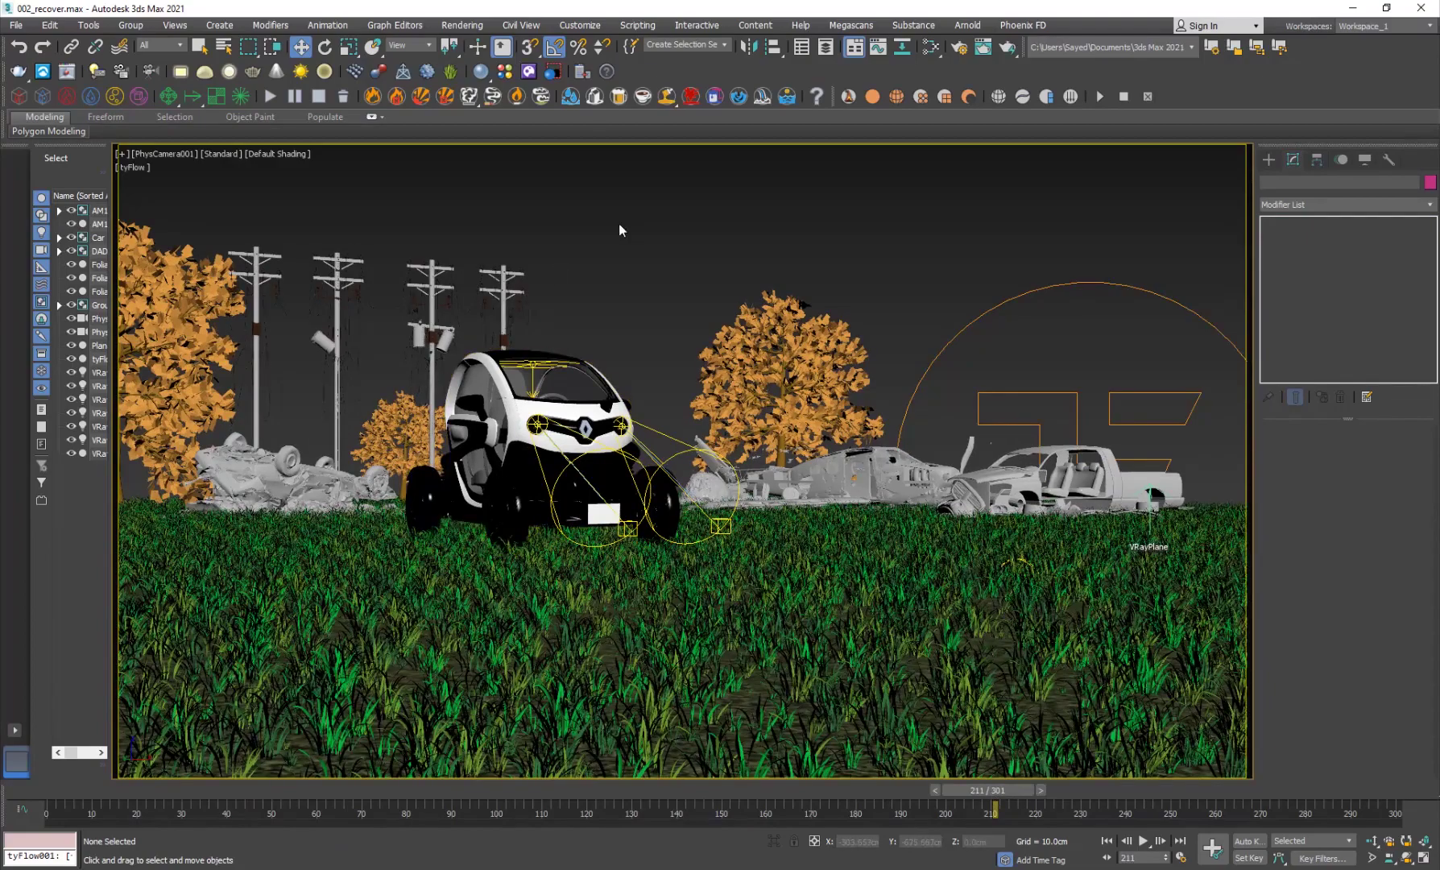
Inspect the wrecked airplane and its surrounding debris up close in the Perspective view, selecting and deselecting the airplane group
key("p")
middle_click_drag(528, 483, 459, 587, "alt")
scroll(509, 419, "up", 3)
scroll(496, 440, "up", 5)
scroll(459, 585, "down", 10)
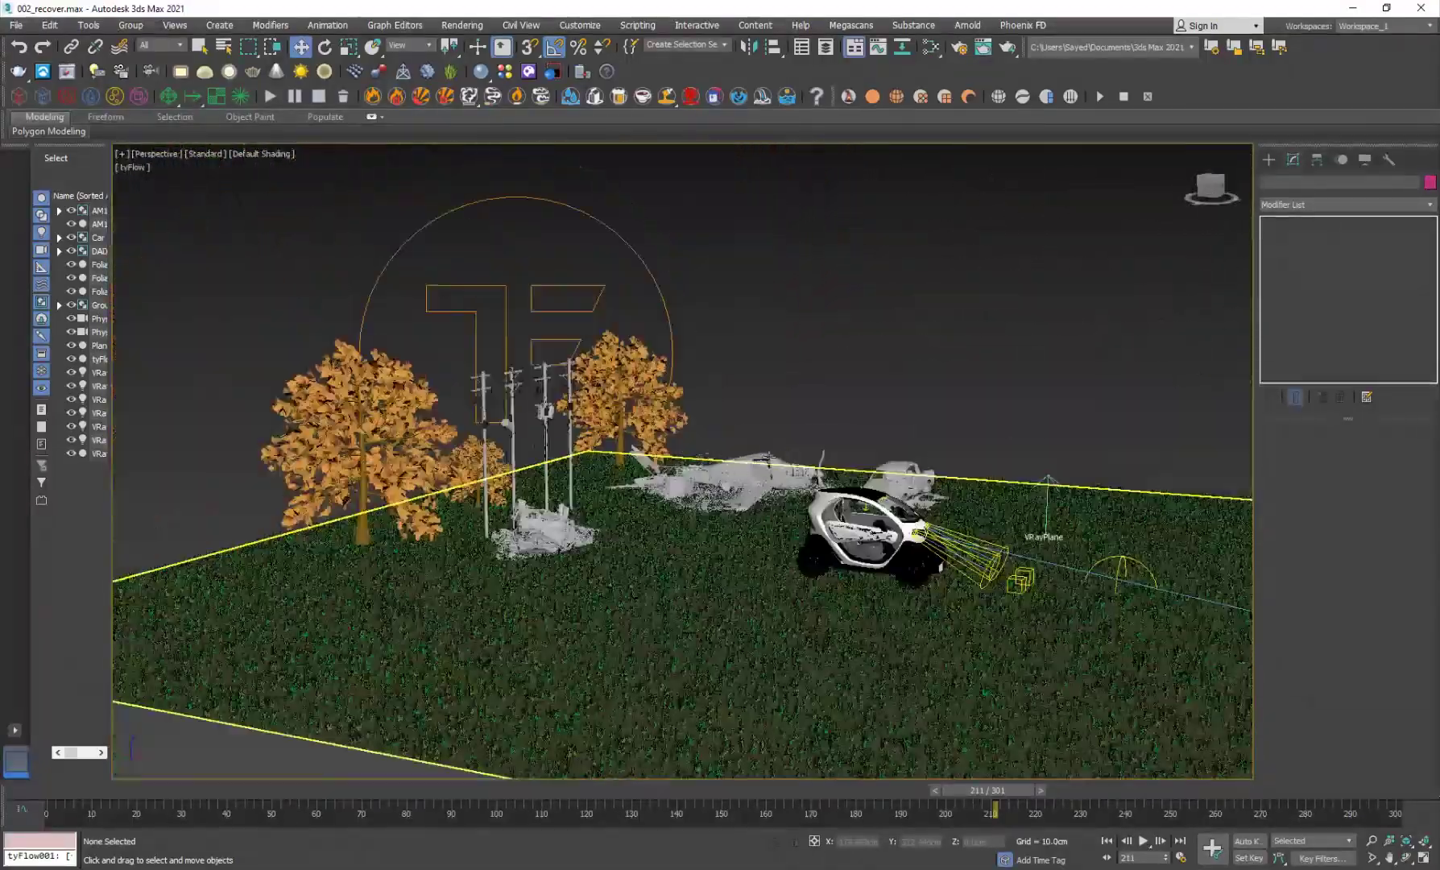
scroll(769, 457, "up", 7)
scroll(637, 504, "up", 2)
scroll(562, 500, "down", 4)
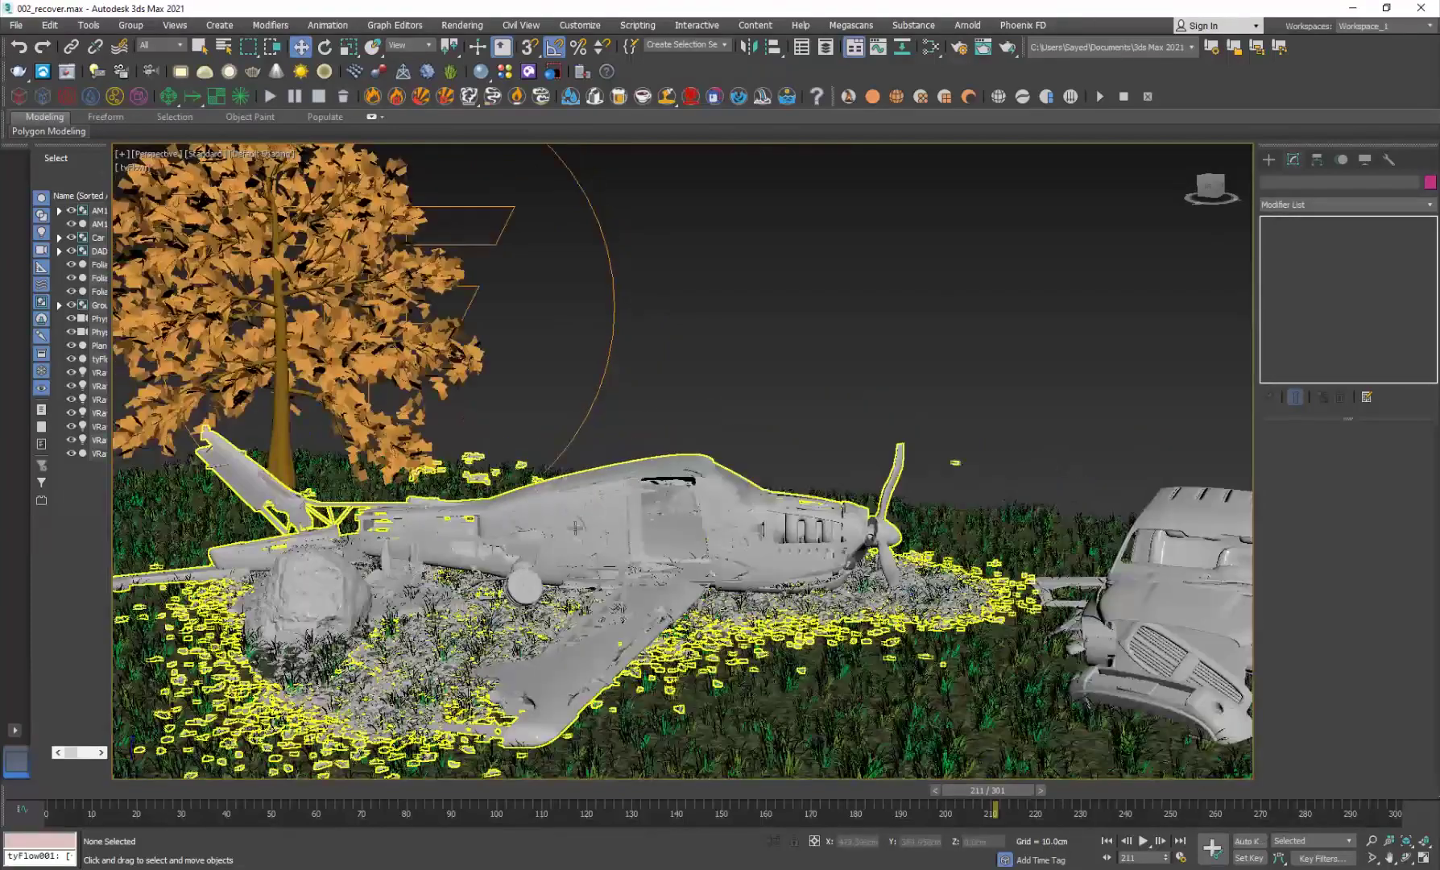
left_click(821, 296)
scroll(508, 467, "up", 5)
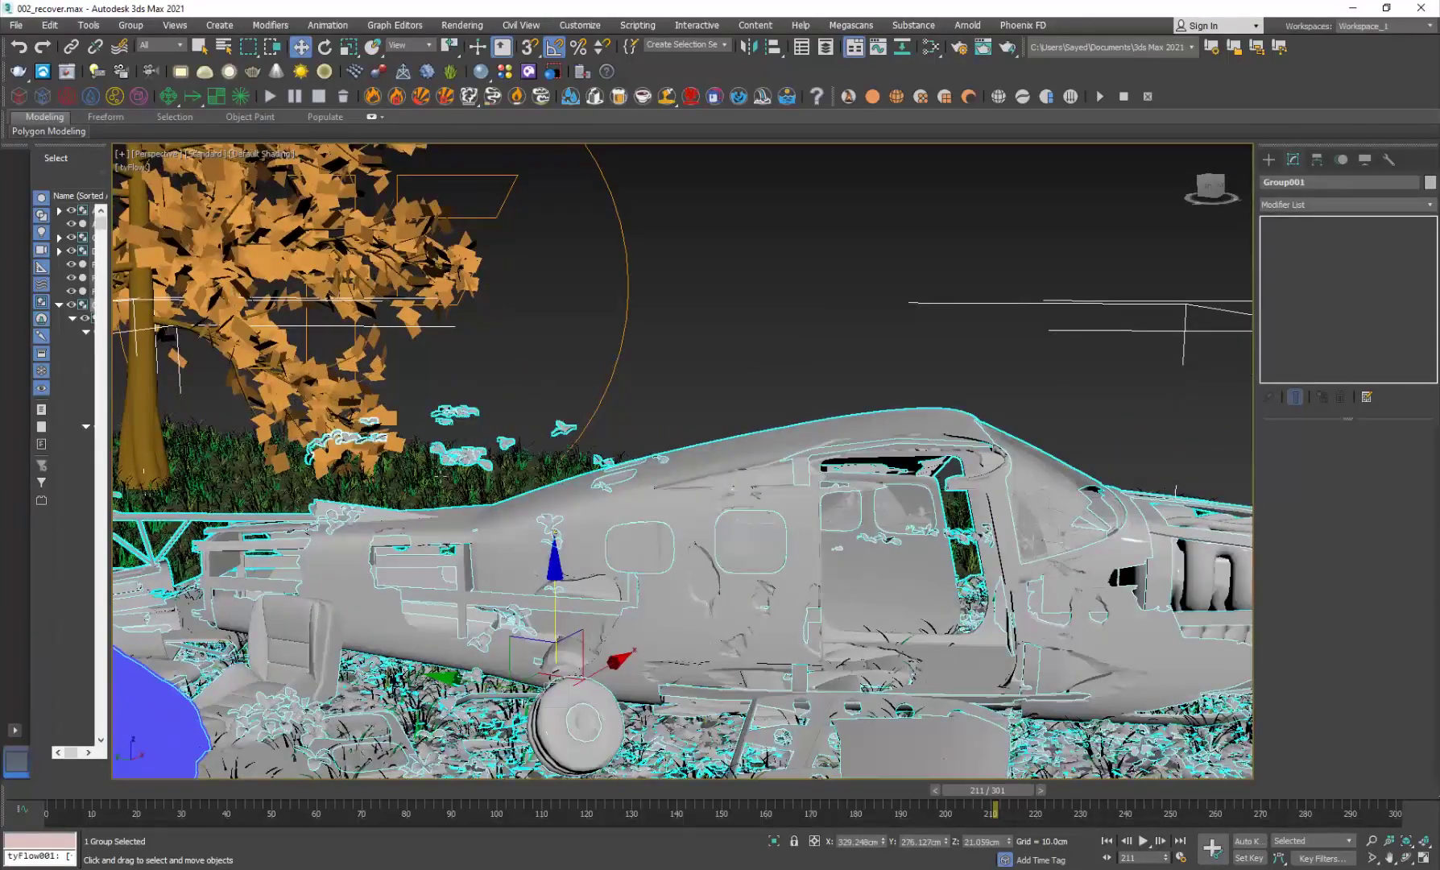
left_click(712, 386)
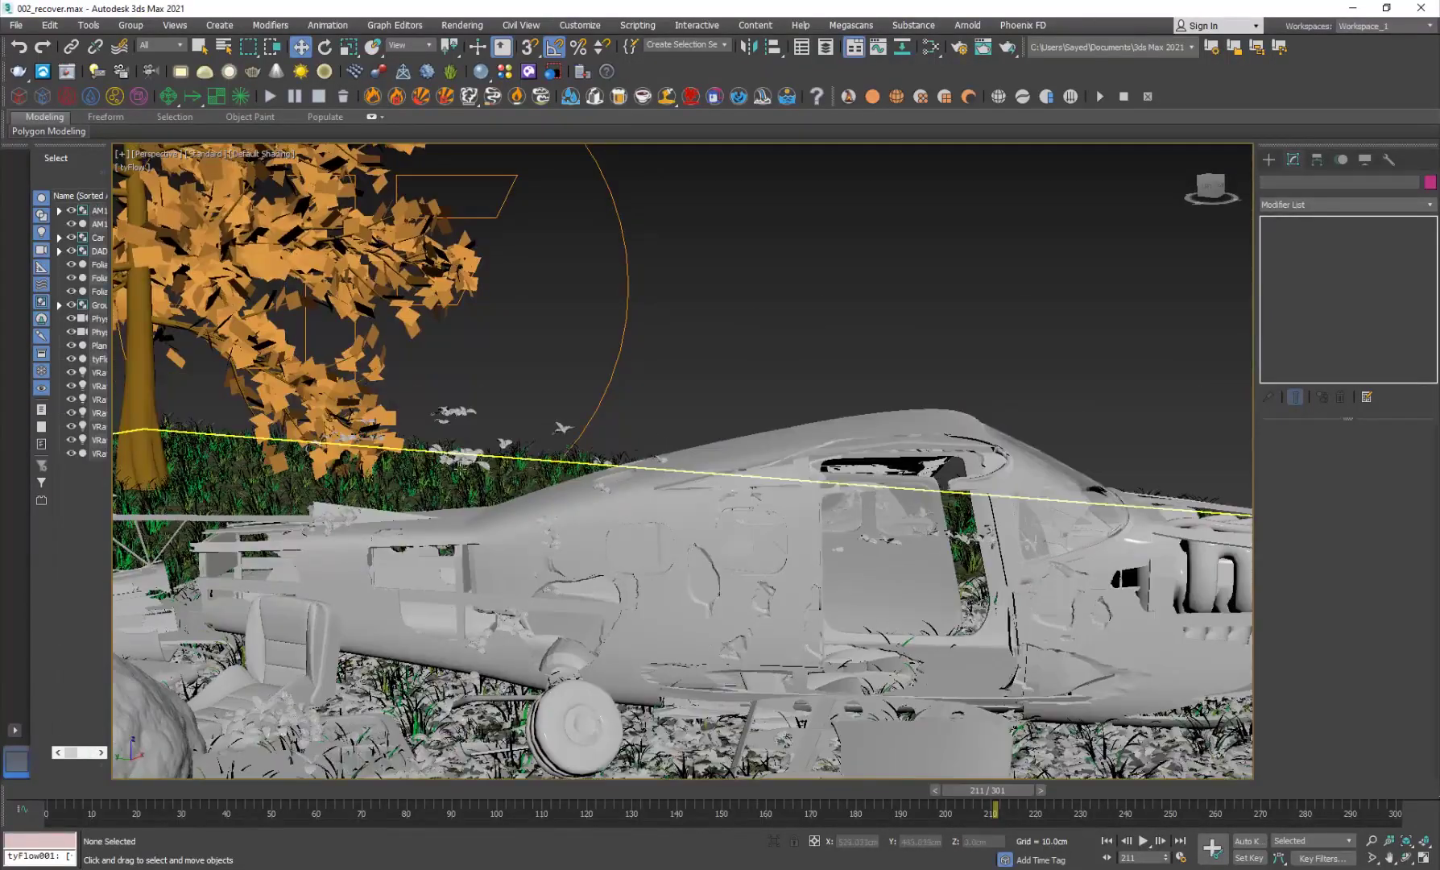
Undo the recent Perspective view changes back to the whole scene and look through PhysCamera001
key("shift+z")
key("shift+z")
key("shift+z")
key("shift+z")
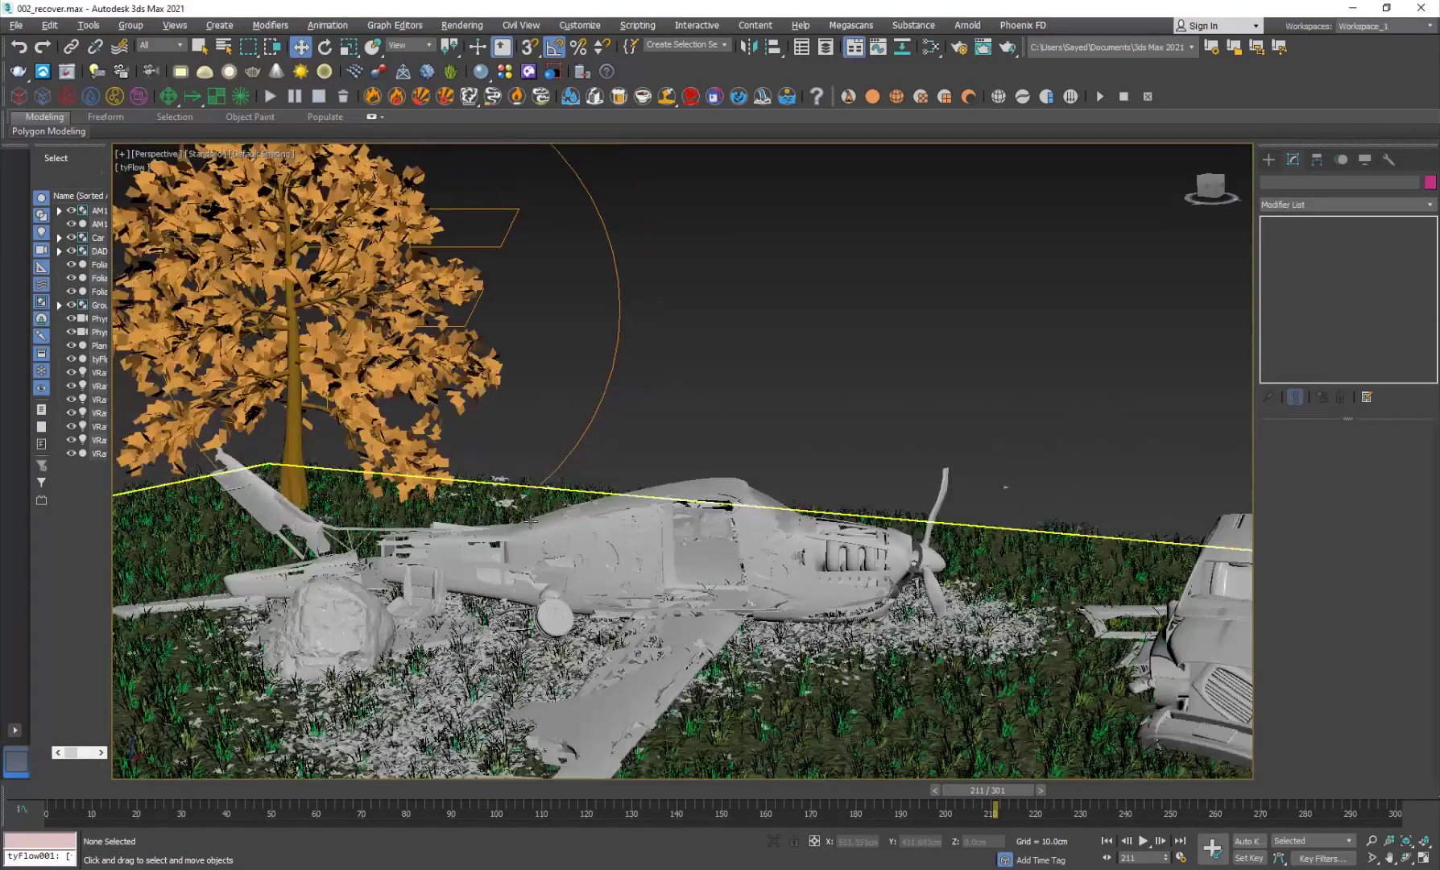
key("shift+z")
key("shift+z")
key("shift+z")
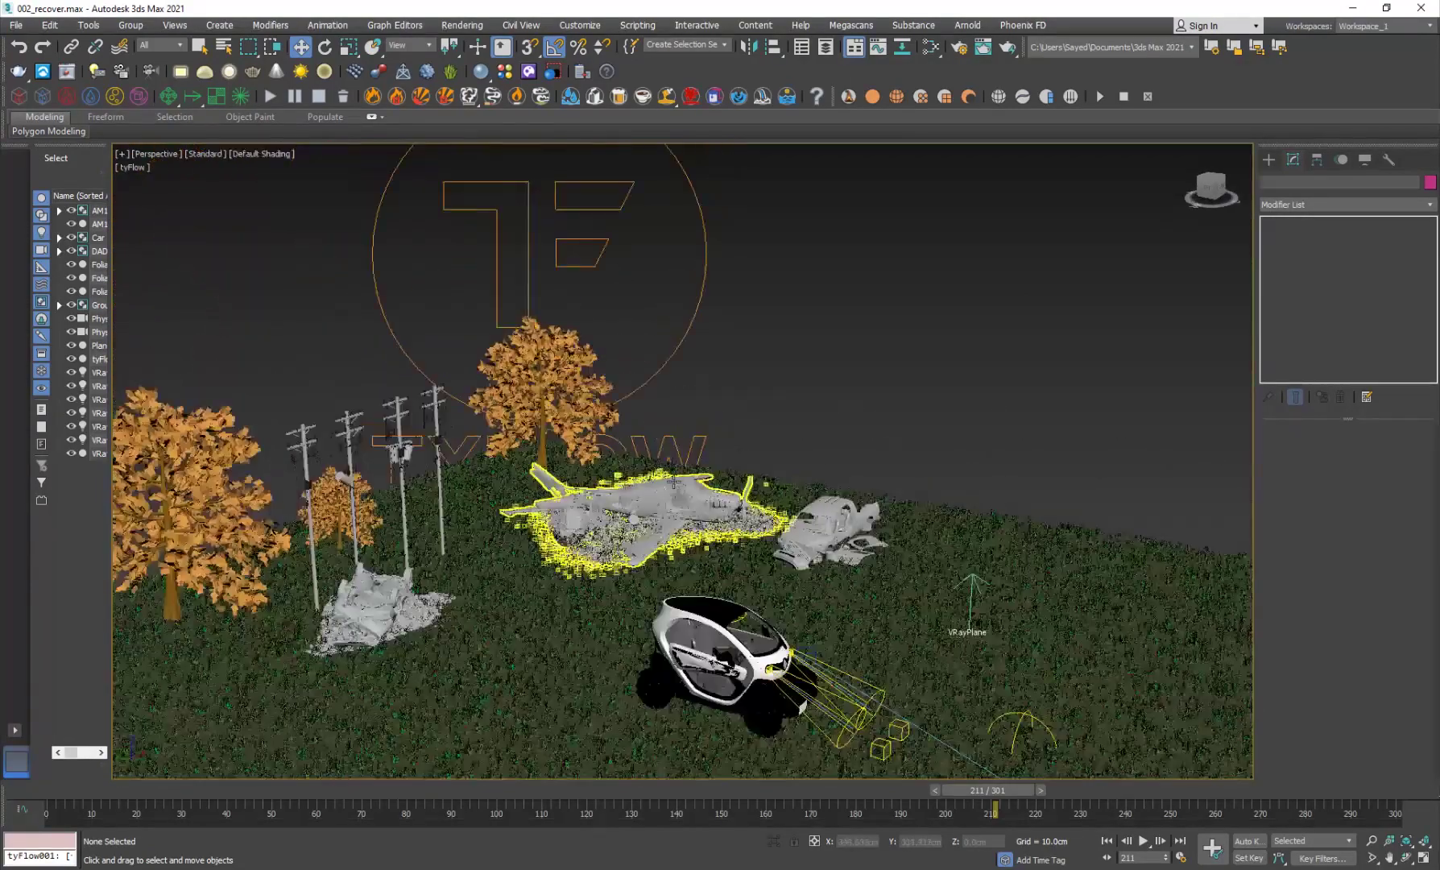
key("shift+z")
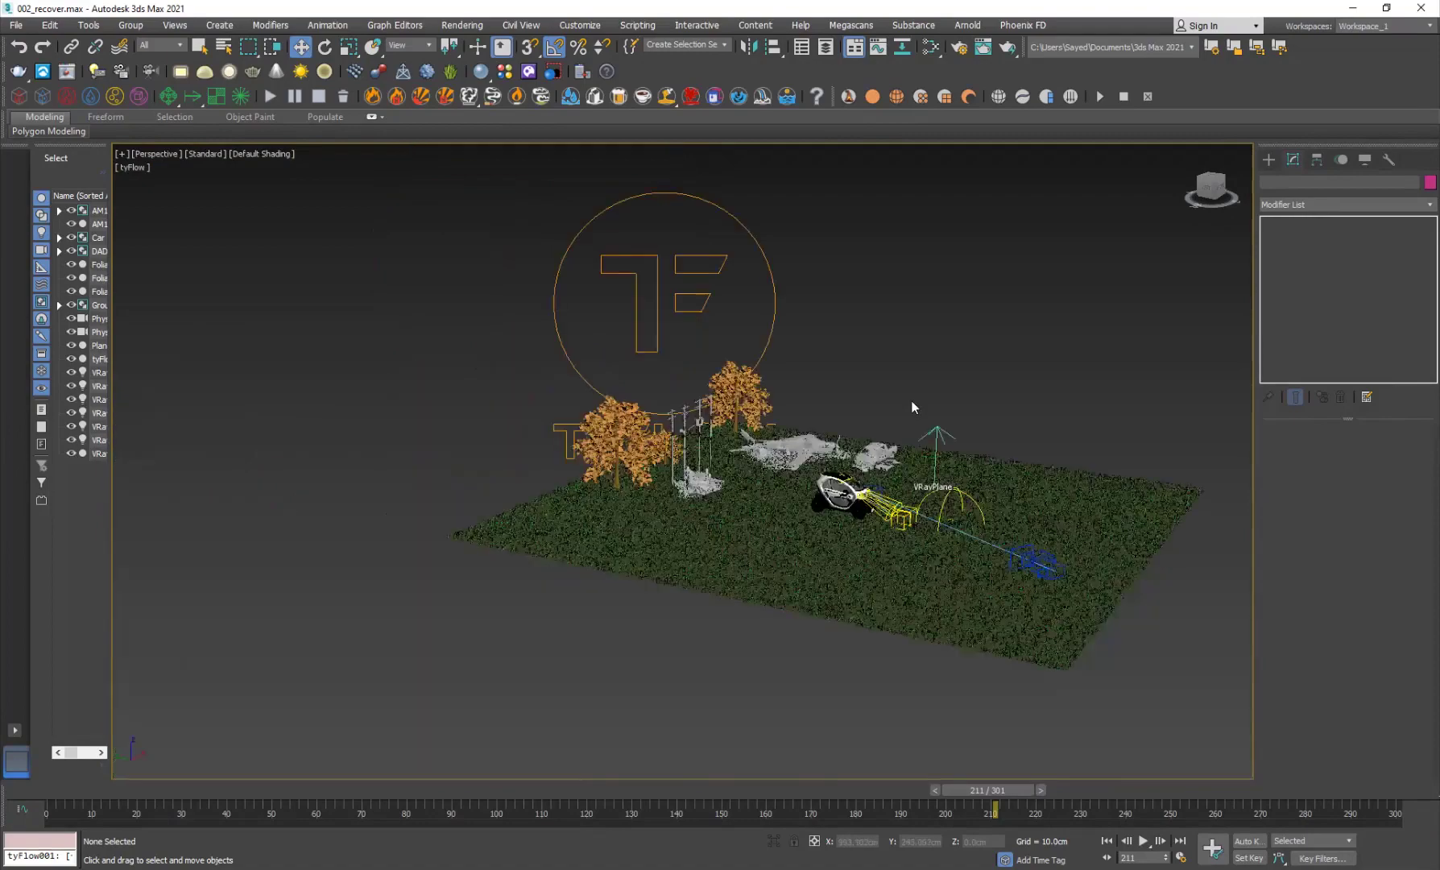
key("c")
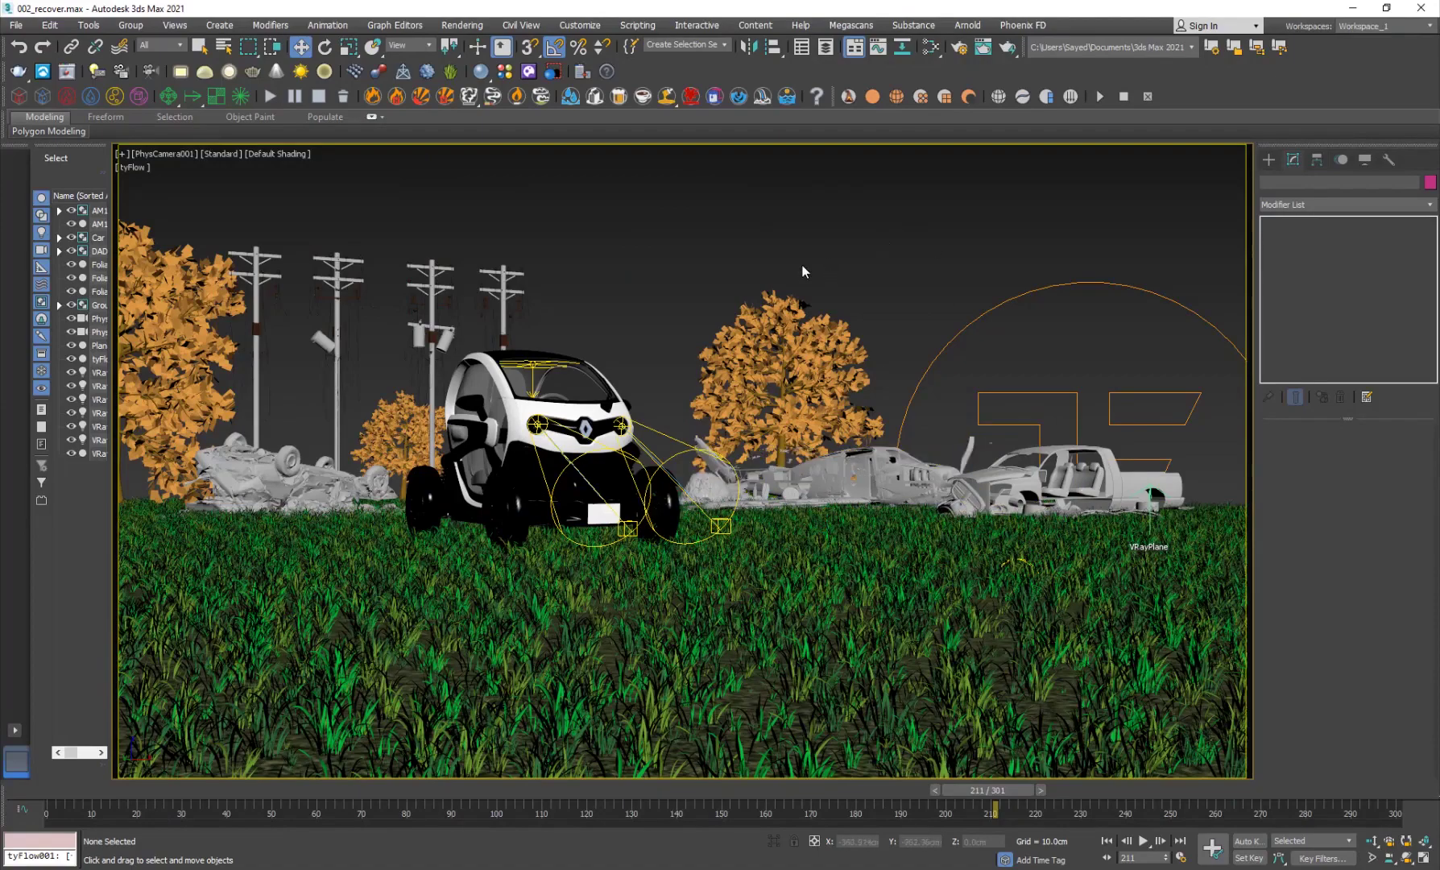
Examine the whole scene layout and the car with its headlight cones from above in the Perspective view
key("p")
scroll(656, 451, "down", 6)
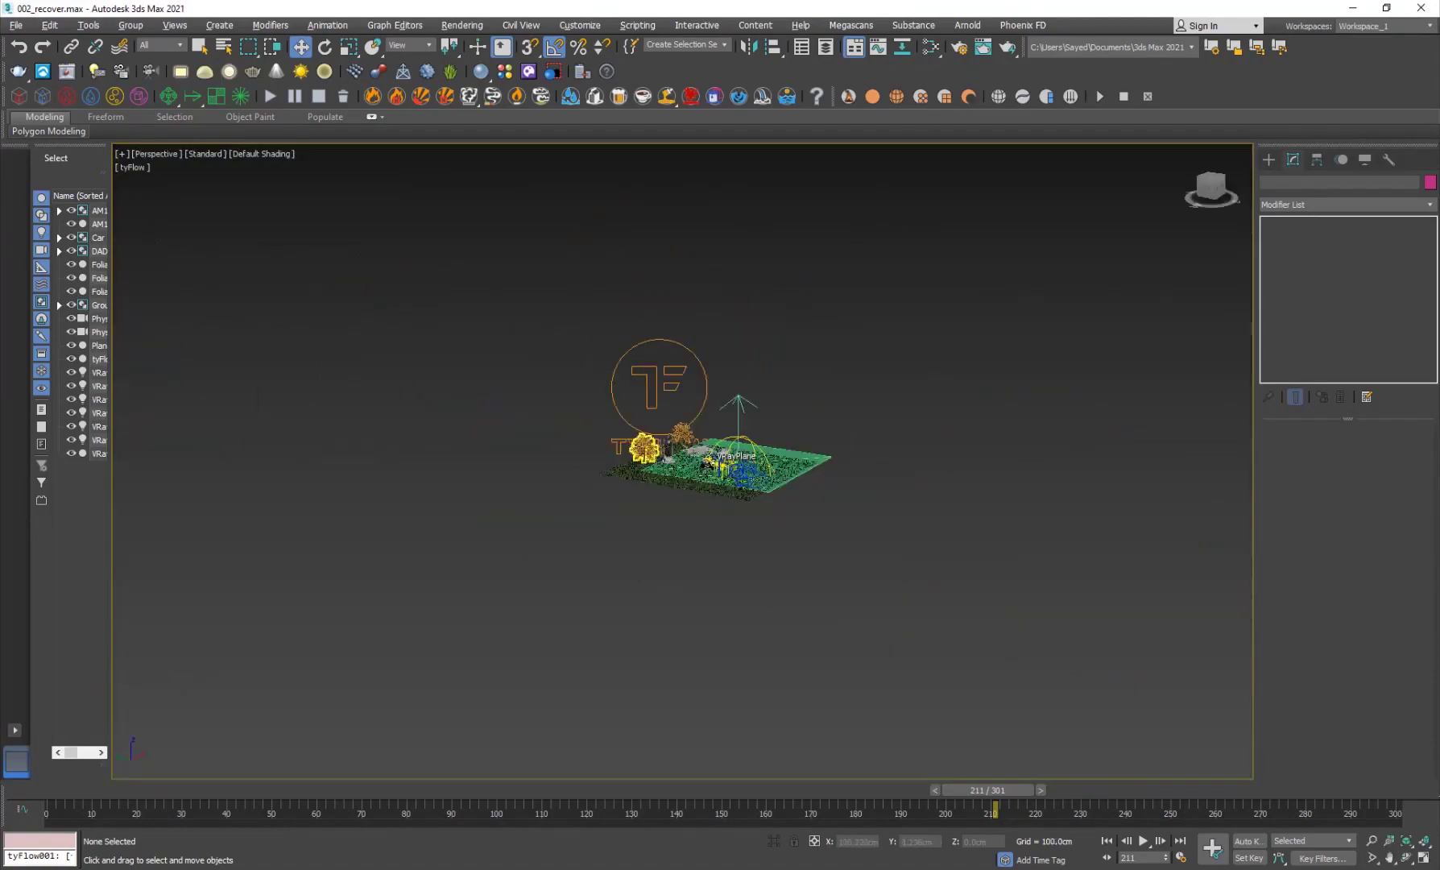
middle_click_drag(656, 451, 596, 475, "alt")
scroll(698, 498, "up", 8)
scroll(540, 383, "up", 5)
middle_click_drag(539, 382, 592, 413, "alt")
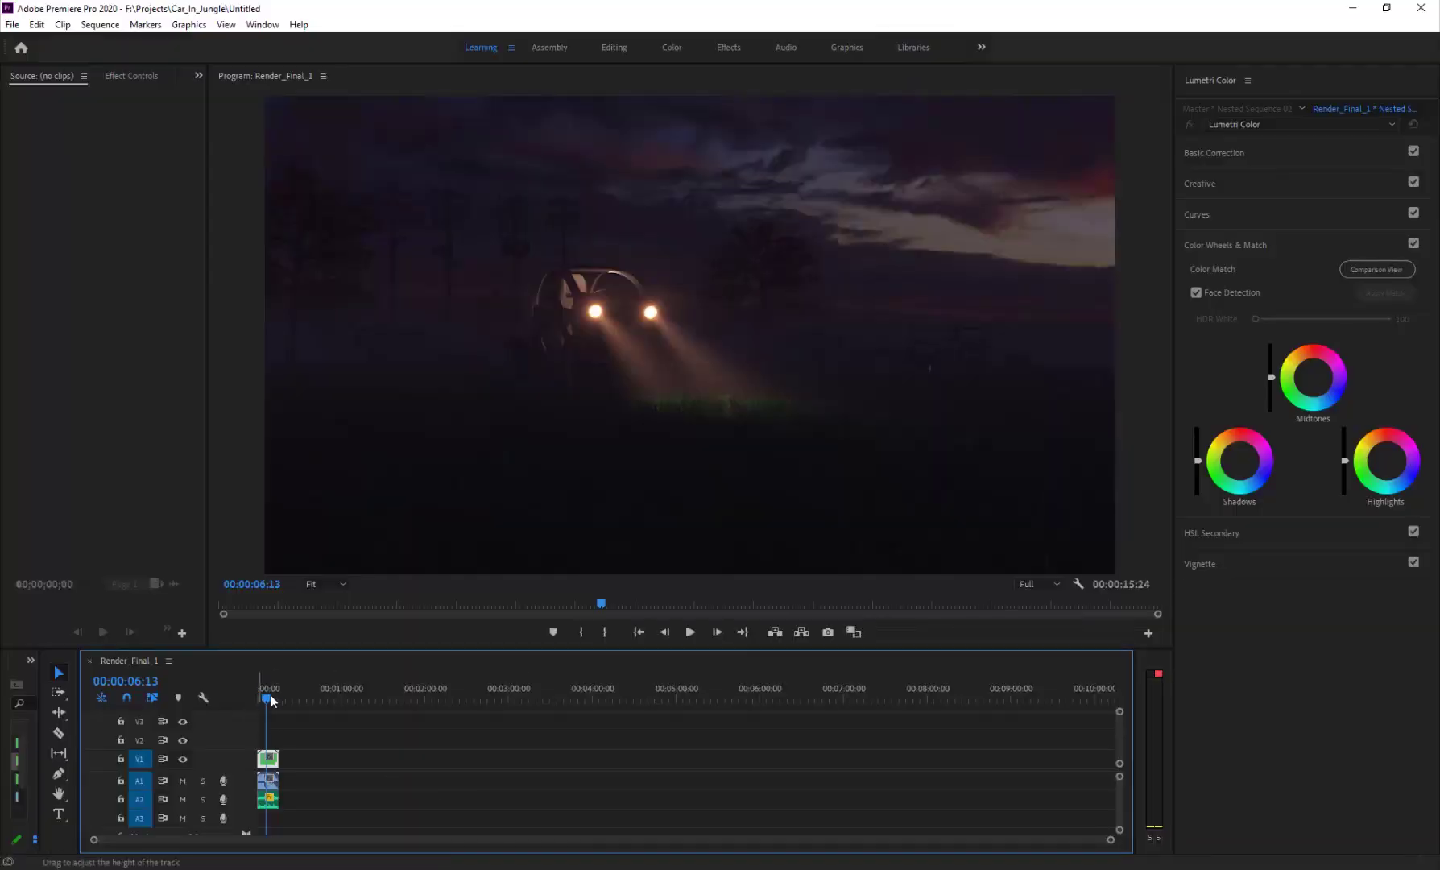
Switch to Premiere Pro, scrub Render_Final_1 back to 00:00:00:00 and play the finished animation
left_click(260, 698)
left_click_drag(260, 700, 269, 703)
left_click_drag(294, 699, 249, 697)
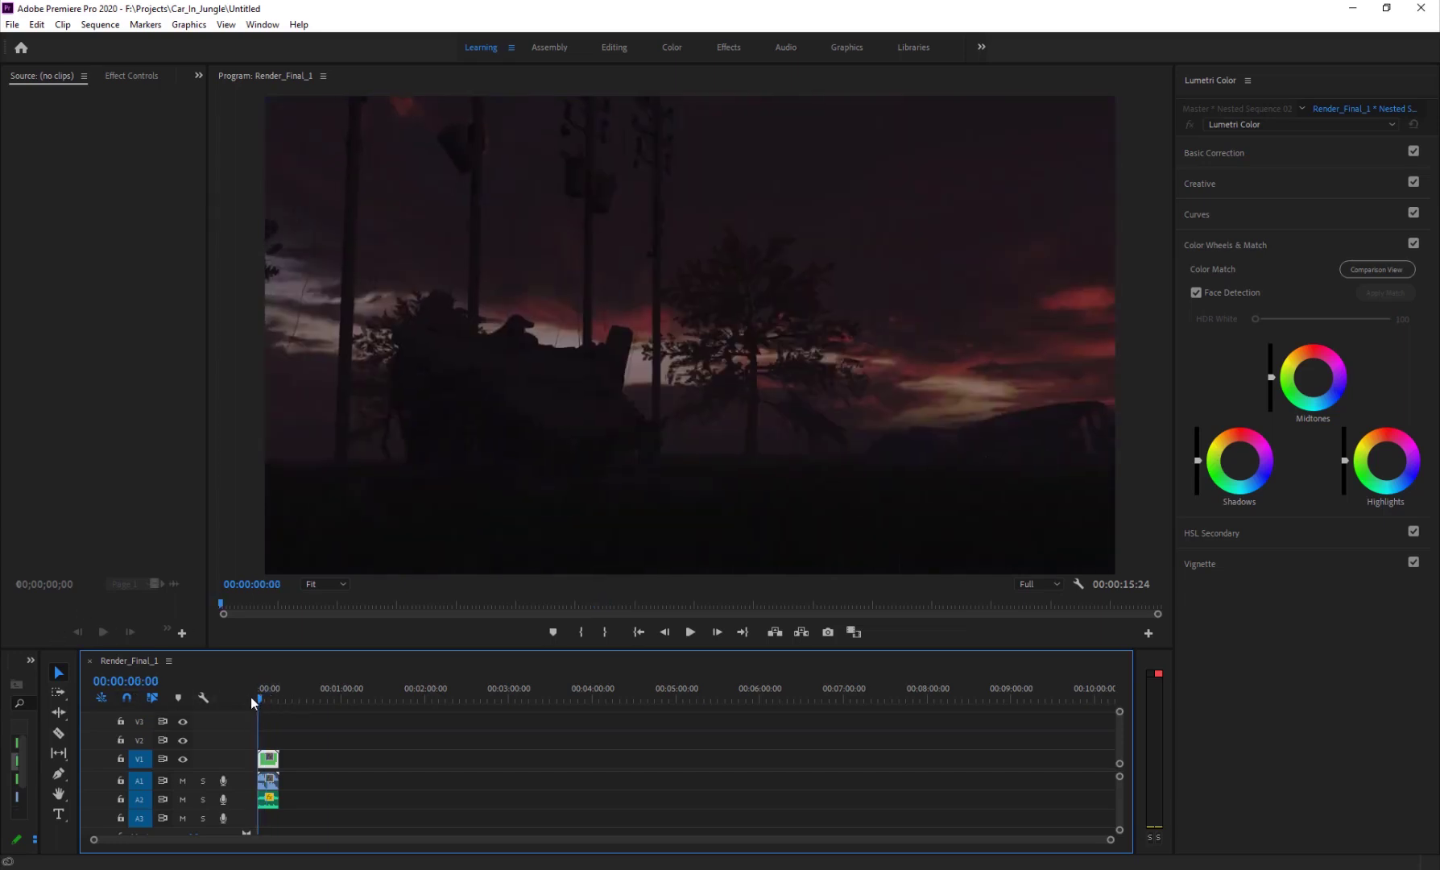
key("space")
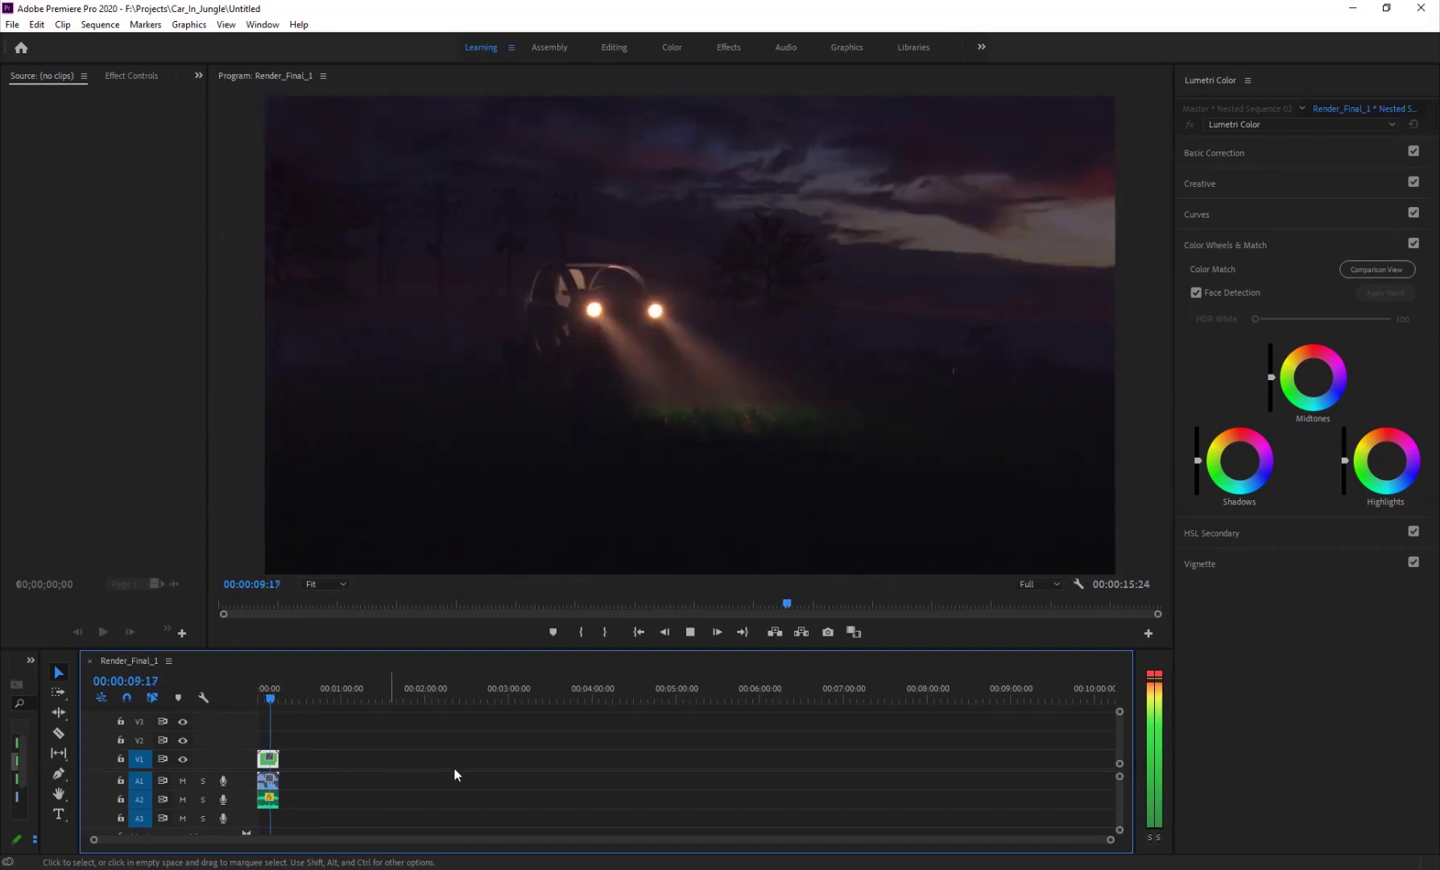
key("space")
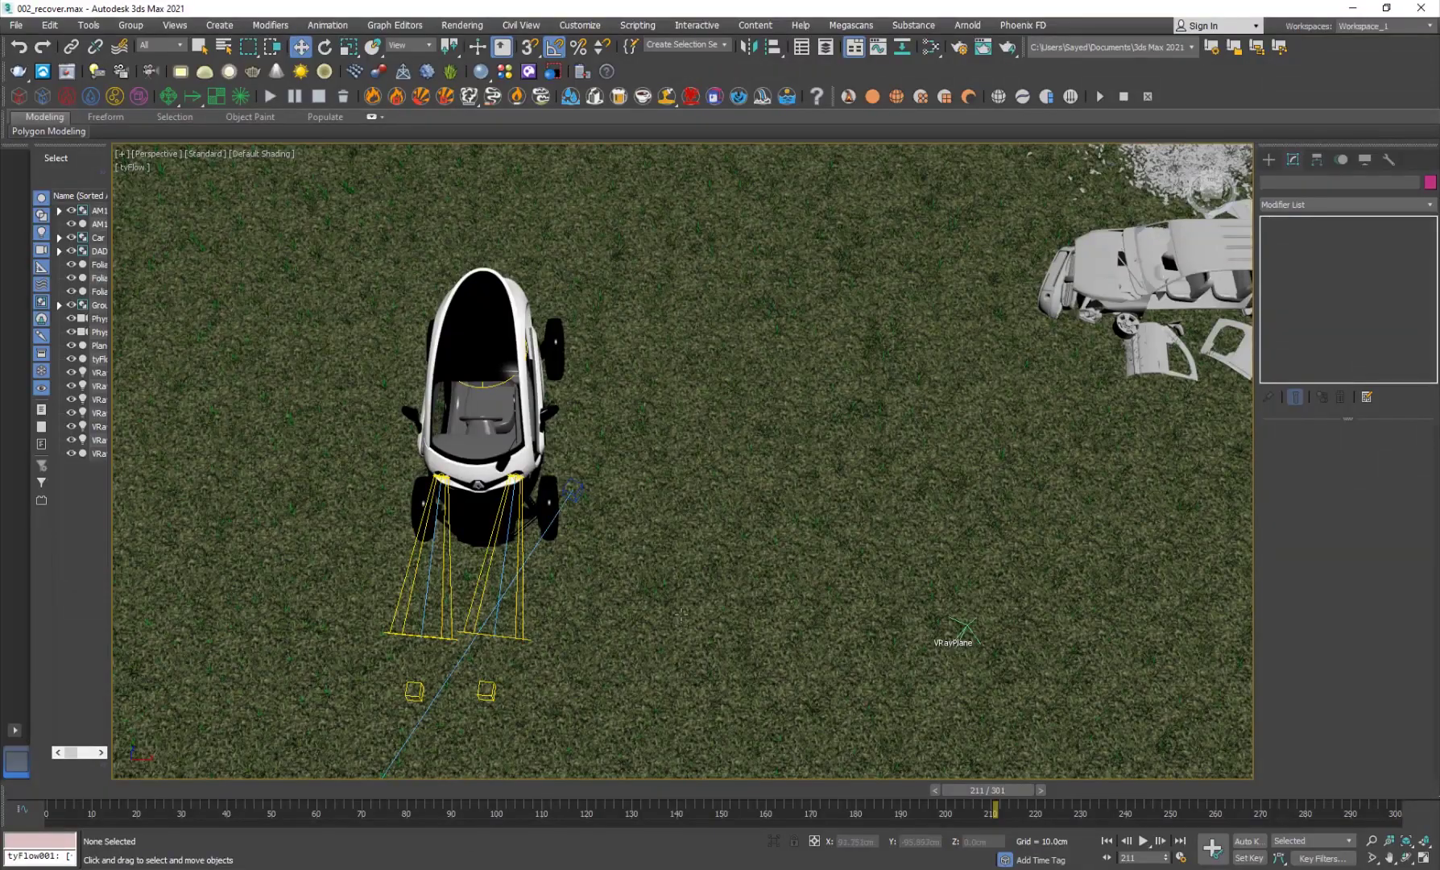
Return to 3ds Max and look through PhysCamera001
scroll(679, 638, "down", 3)
right_click(729, 514)
key("c")
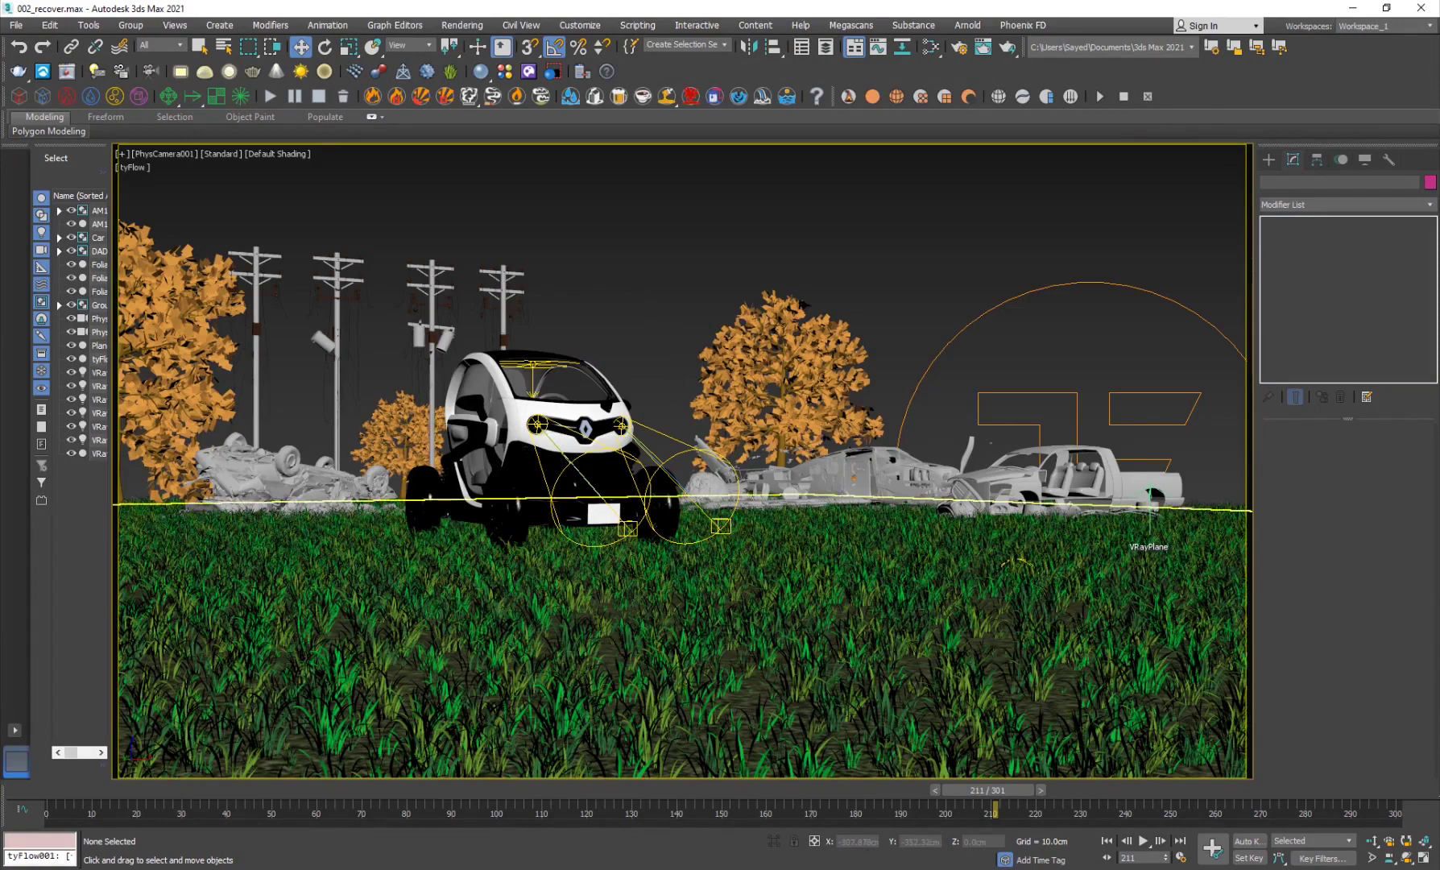
Switch to the browser and show the FX Maniac Patreon membership levels and the YouTube channel's video uploads
left_click(829, 867)
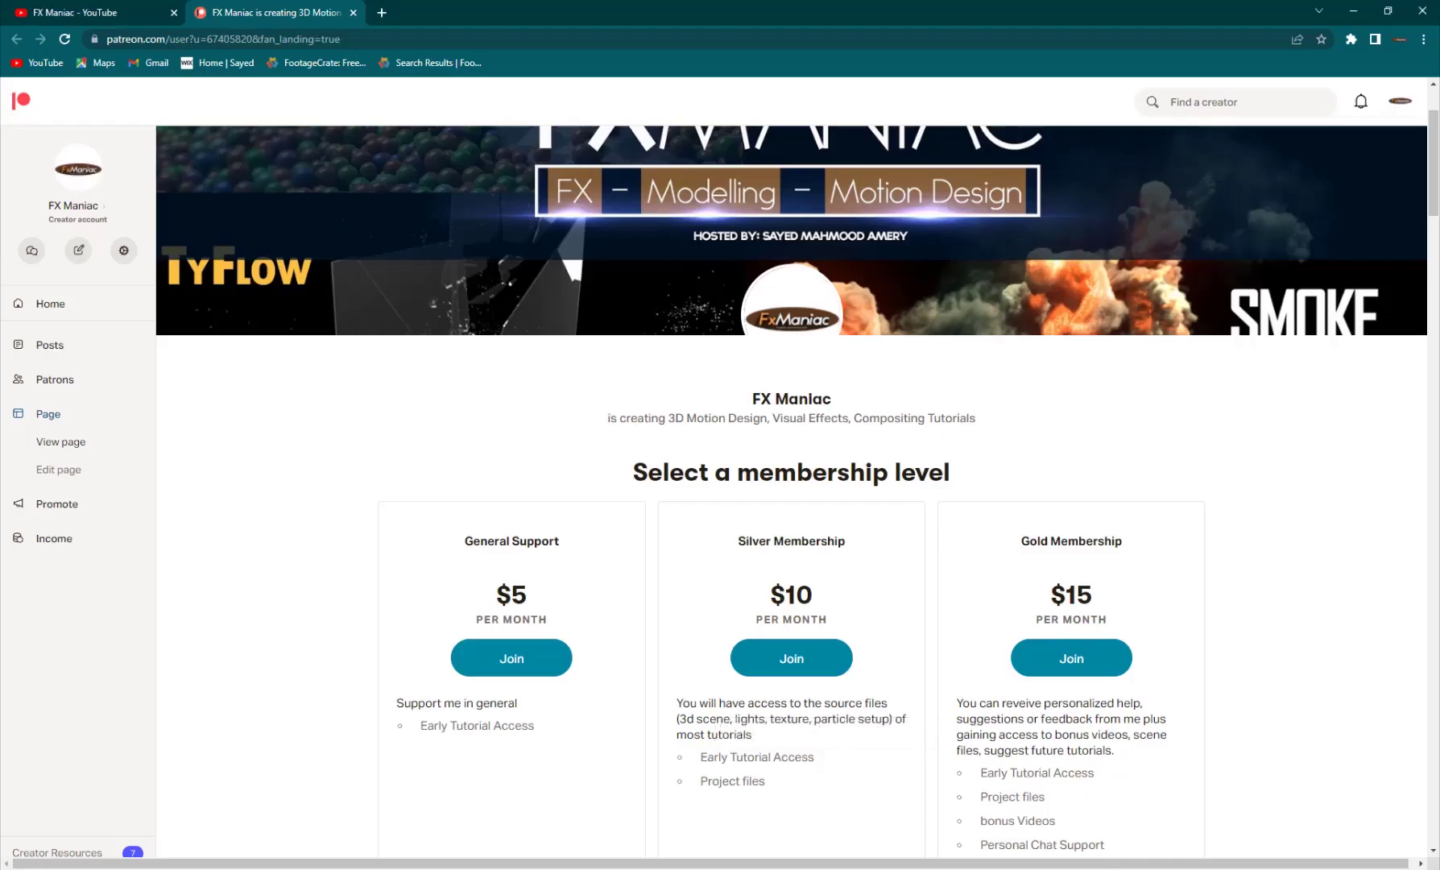
left_click(129, 8)
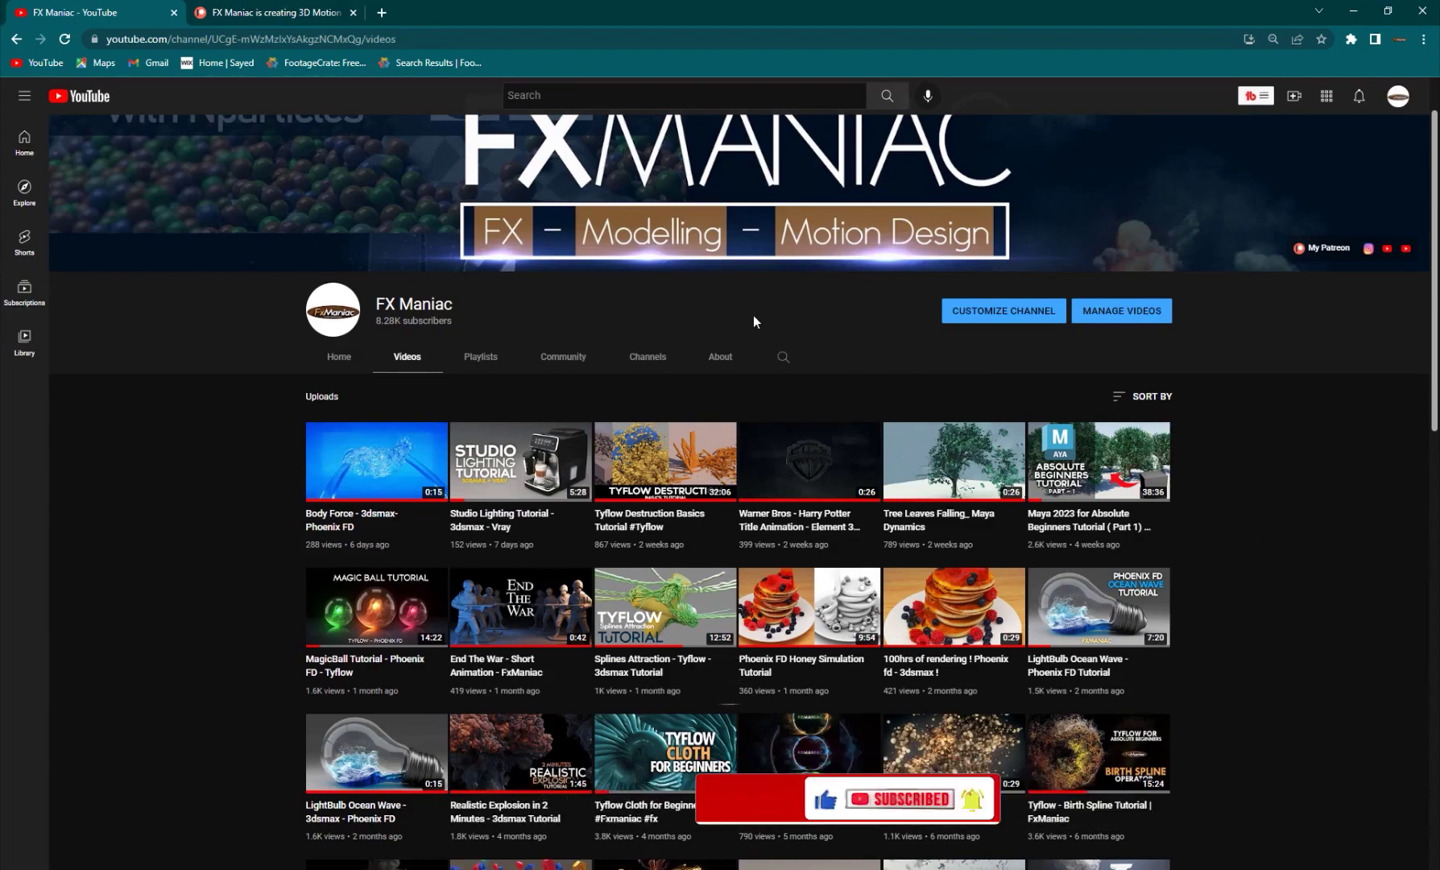
left_click(294, 6)
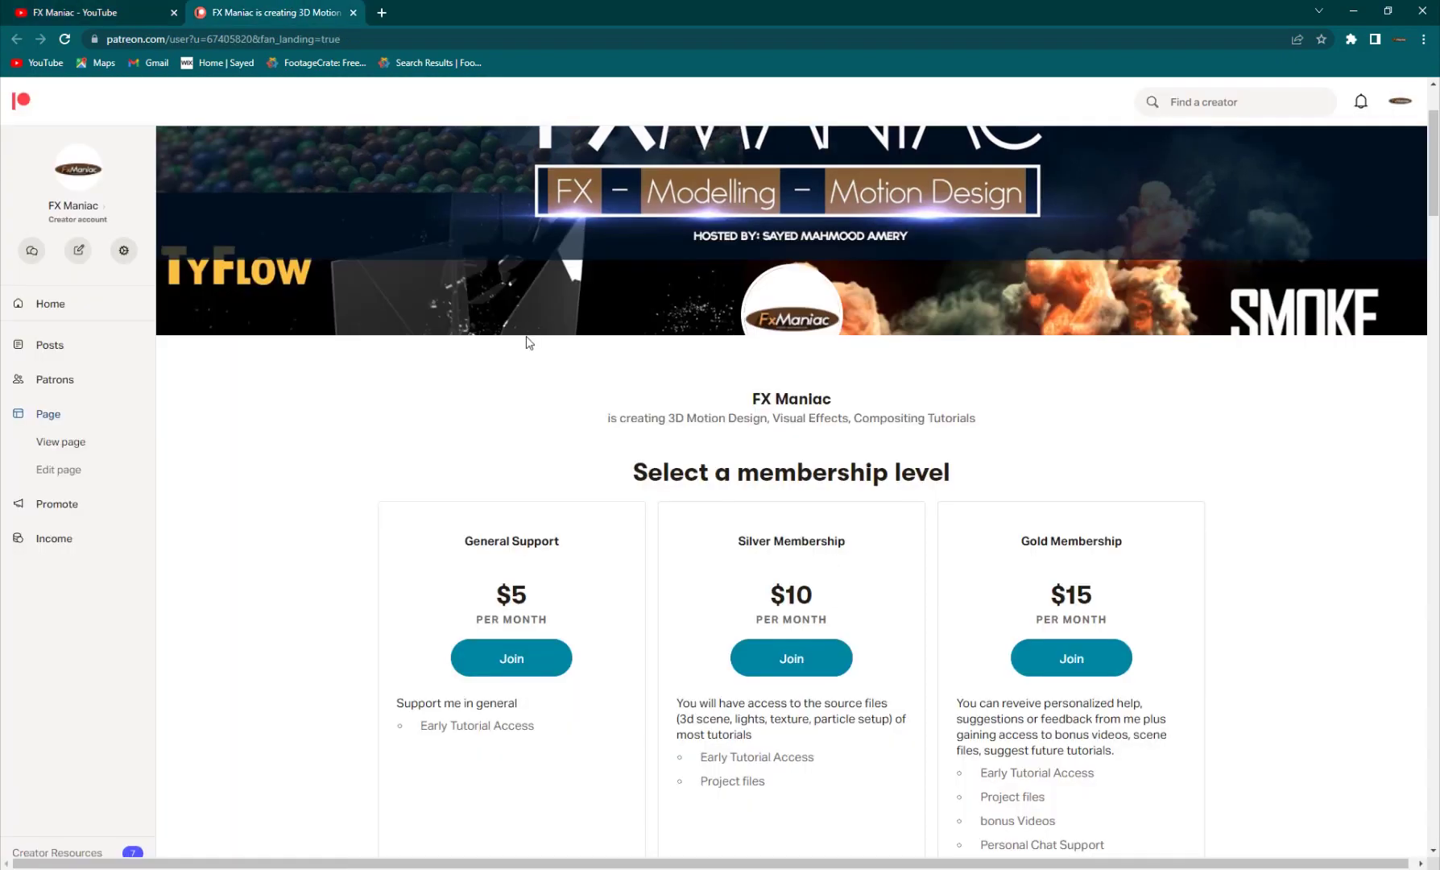
scroll(528, 343, "down", 5)
scroll(482, 383, "up", 3)
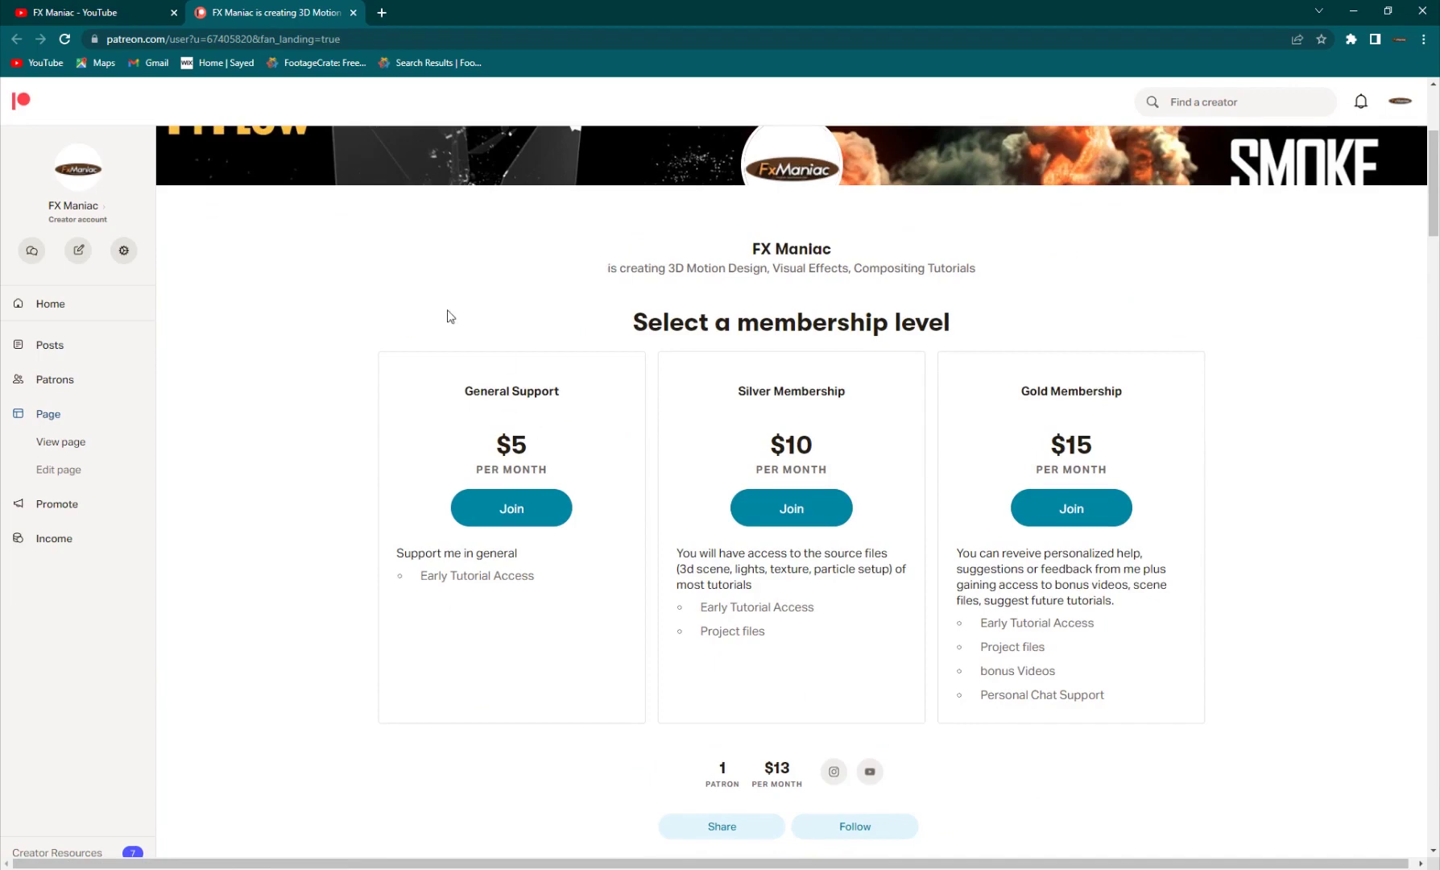
scroll(444, 428, "up", 4)
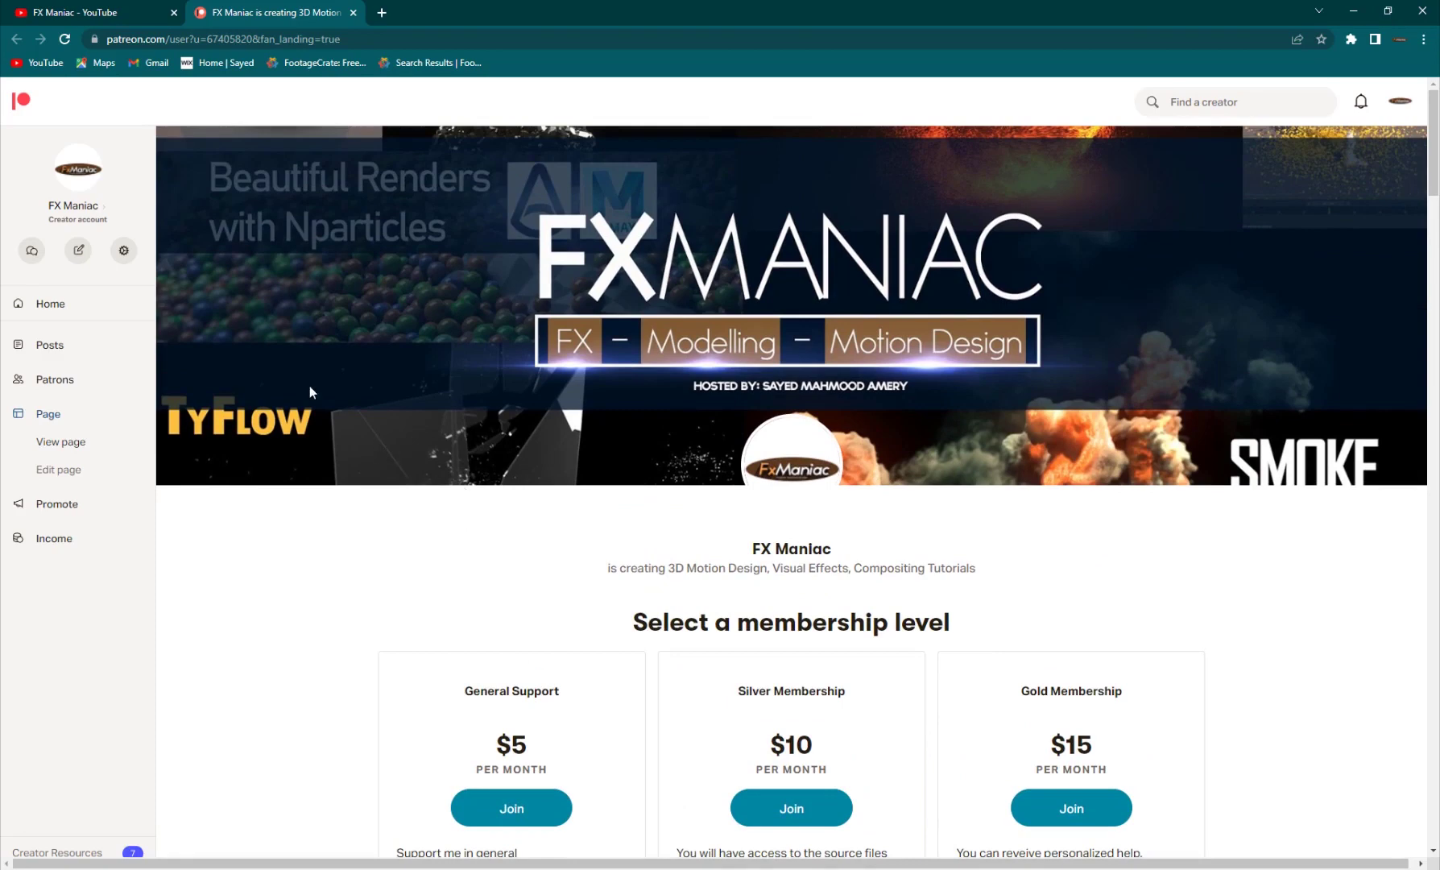
left_click(91, 10)
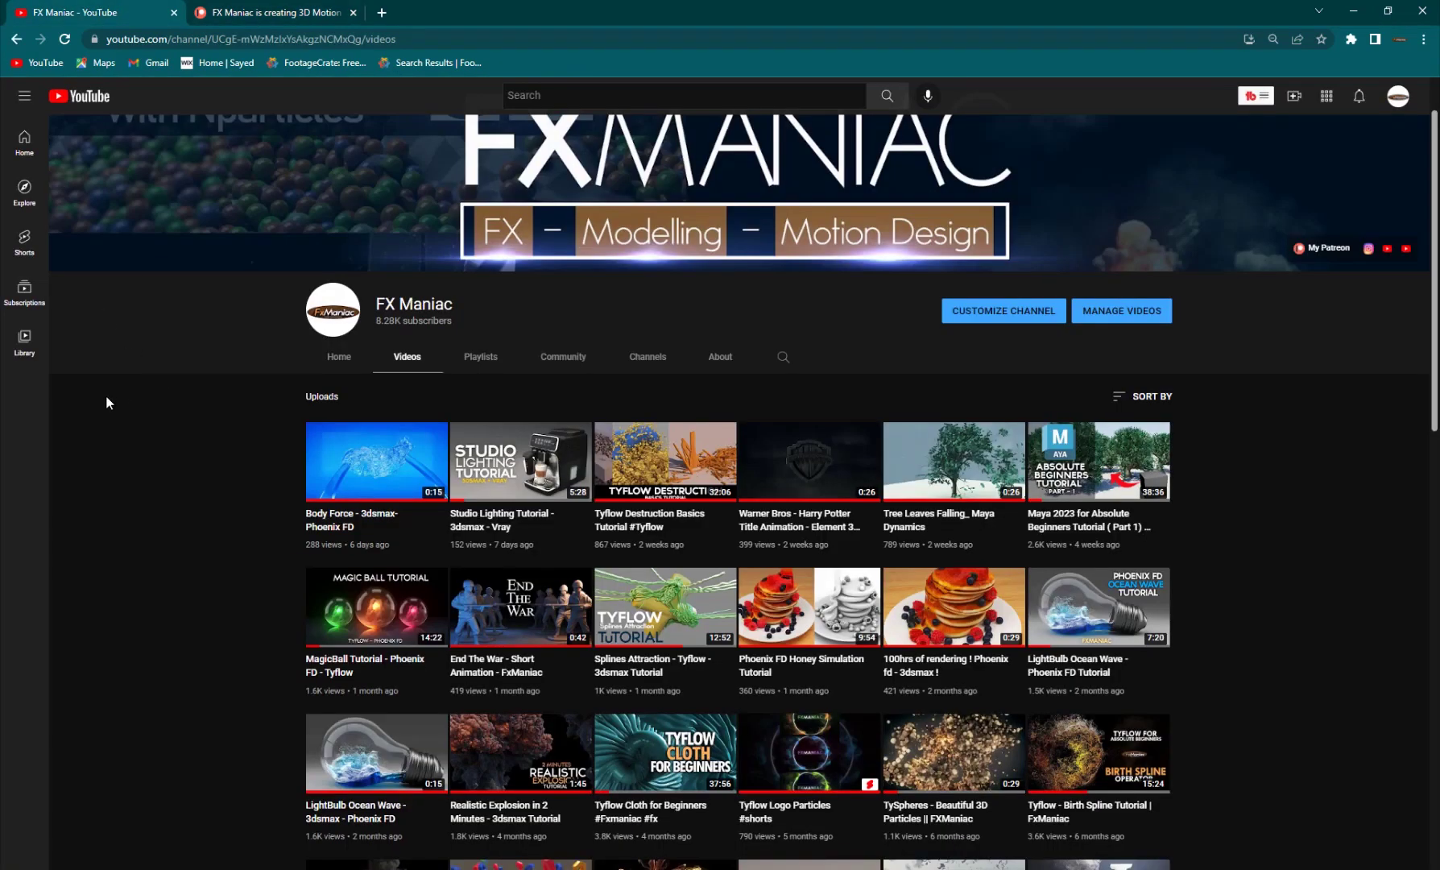